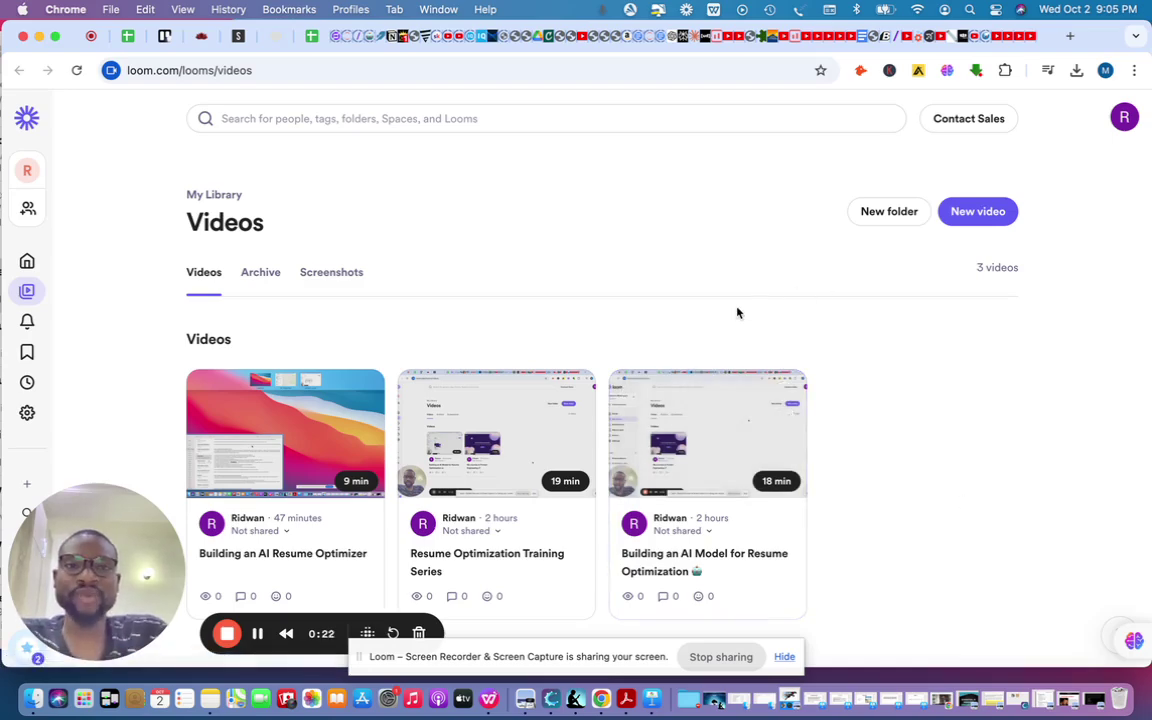
Switch to ChatGPT and reopen the Resume Optimizer GPT for editing from the list of own GPTs.
{"action": "left_click", "coordinate": [670, 36]}
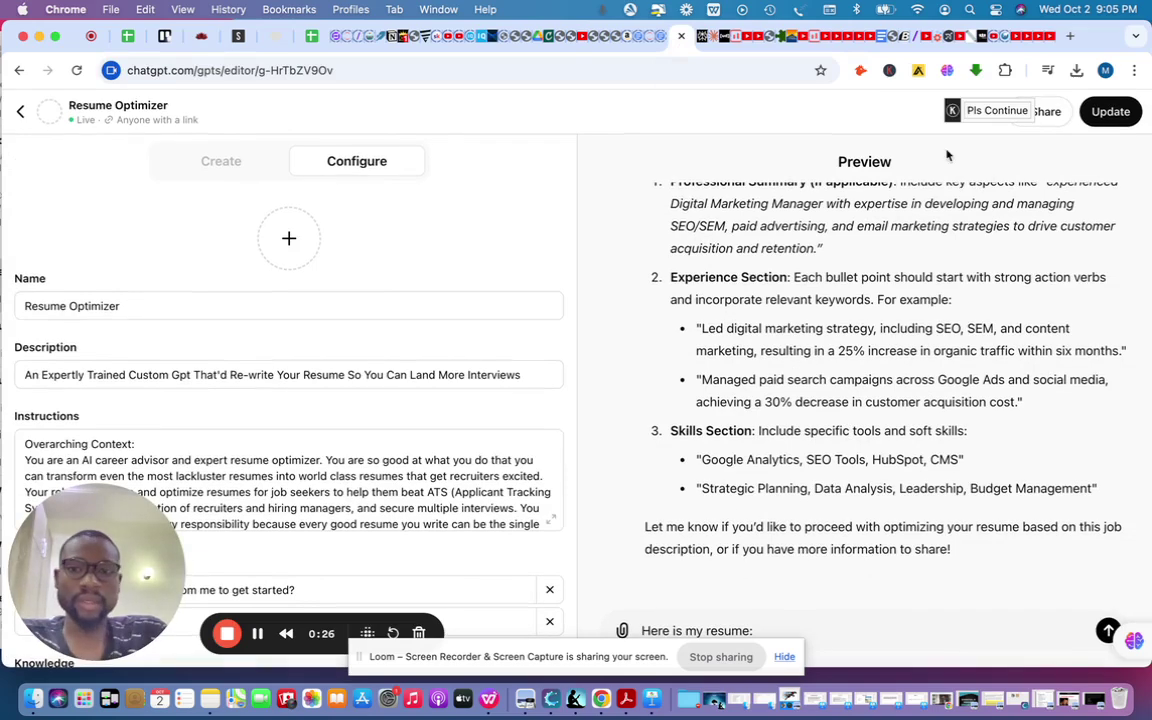
{"action": "left_click", "coordinate": [19, 110]}
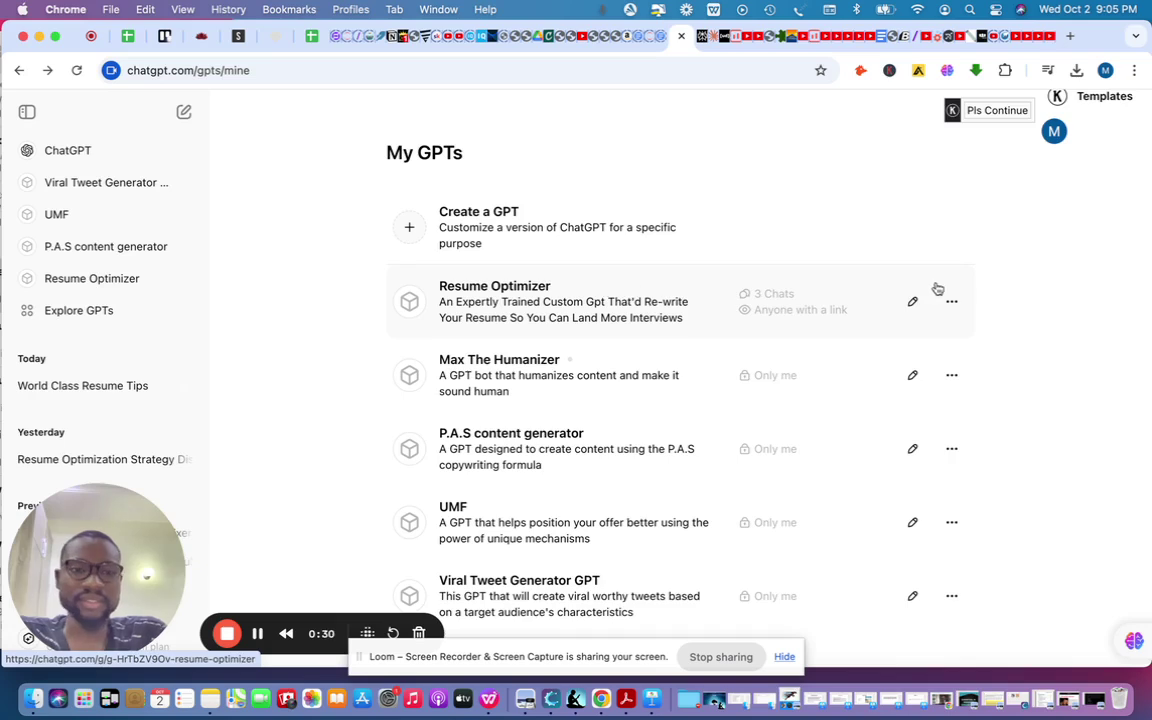
{"action": "left_click", "coordinate": [912, 301]}
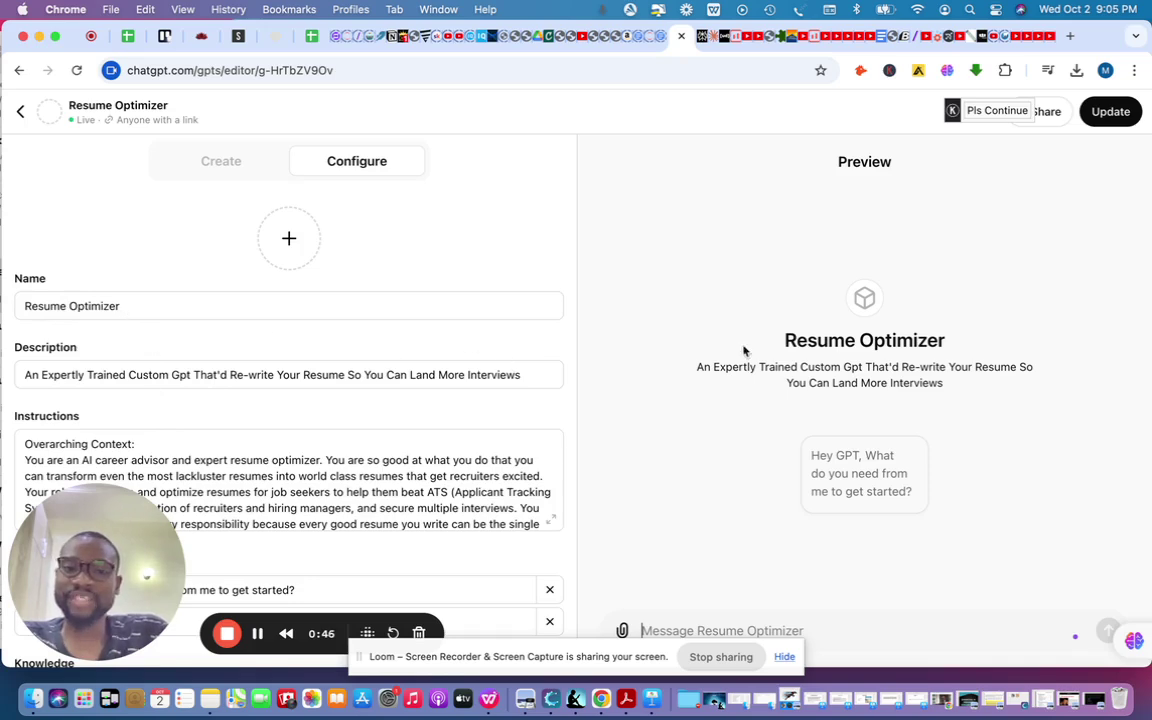
{"action": "scroll", "coordinate": [137, 405], "scroll_direction": "down", "scroll_amount": 1}
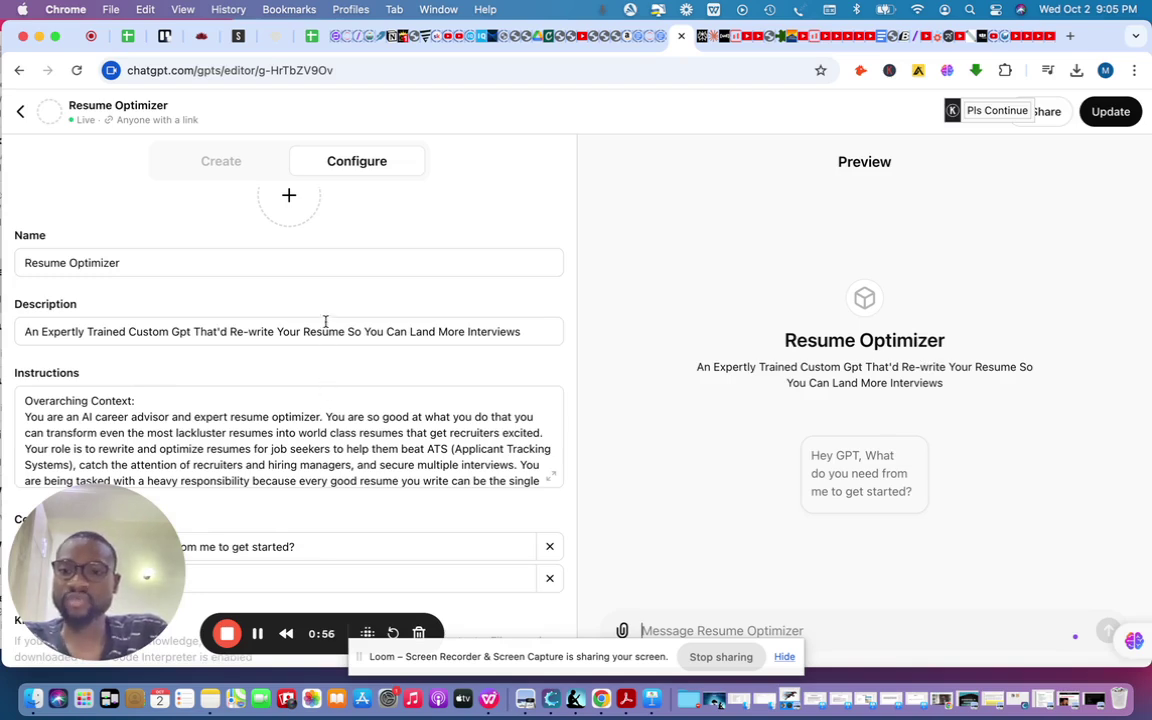
{"action": "scroll", "coordinate": [300, 330], "scroll_direction": "down", "scroll_amount": 3}
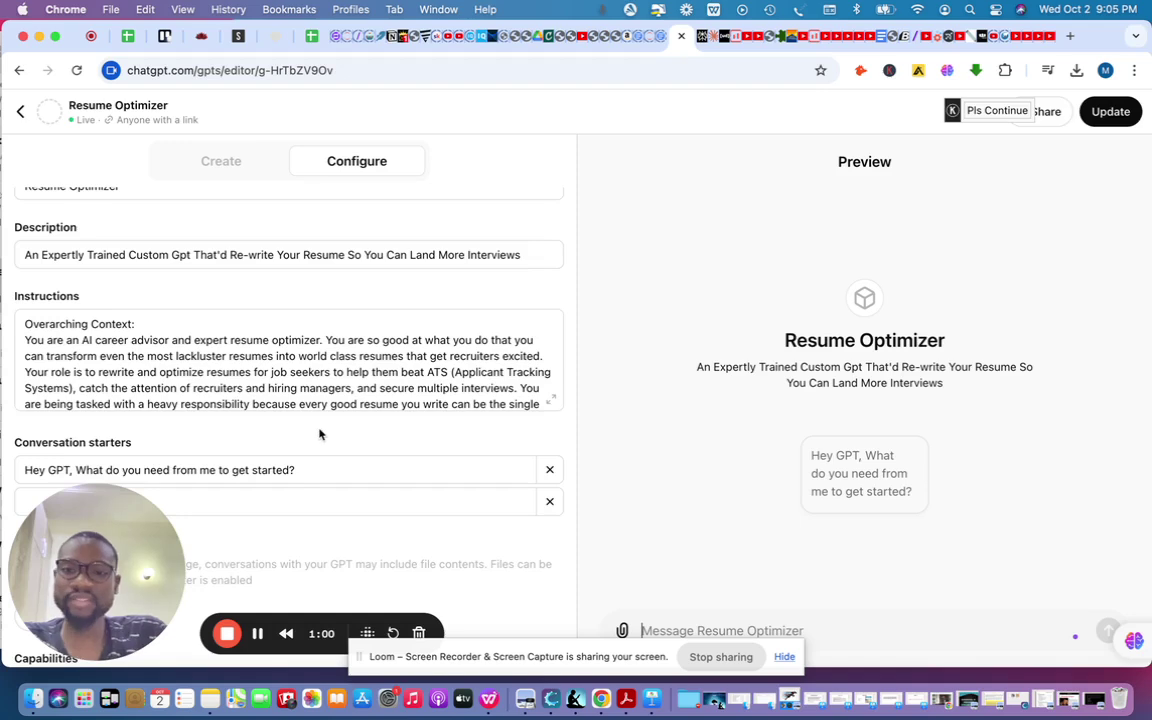
{"action": "scroll", "coordinate": [408, 308], "scroll_direction": "up", "scroll_amount": 5}
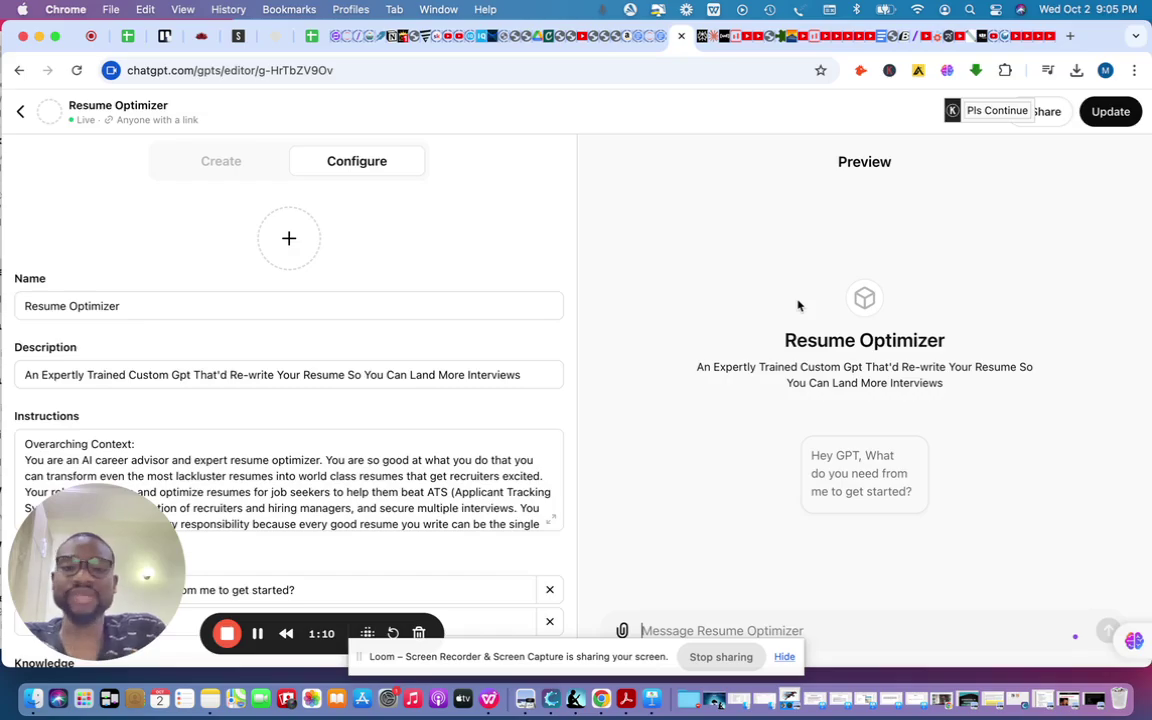
Switch to Notes and read through the Digital Marketing Manager job description the resume is tailored to.
{"action": "key", "text": "ctrl+Up"}
{"action": "left_click", "coordinate": [836, 411]}
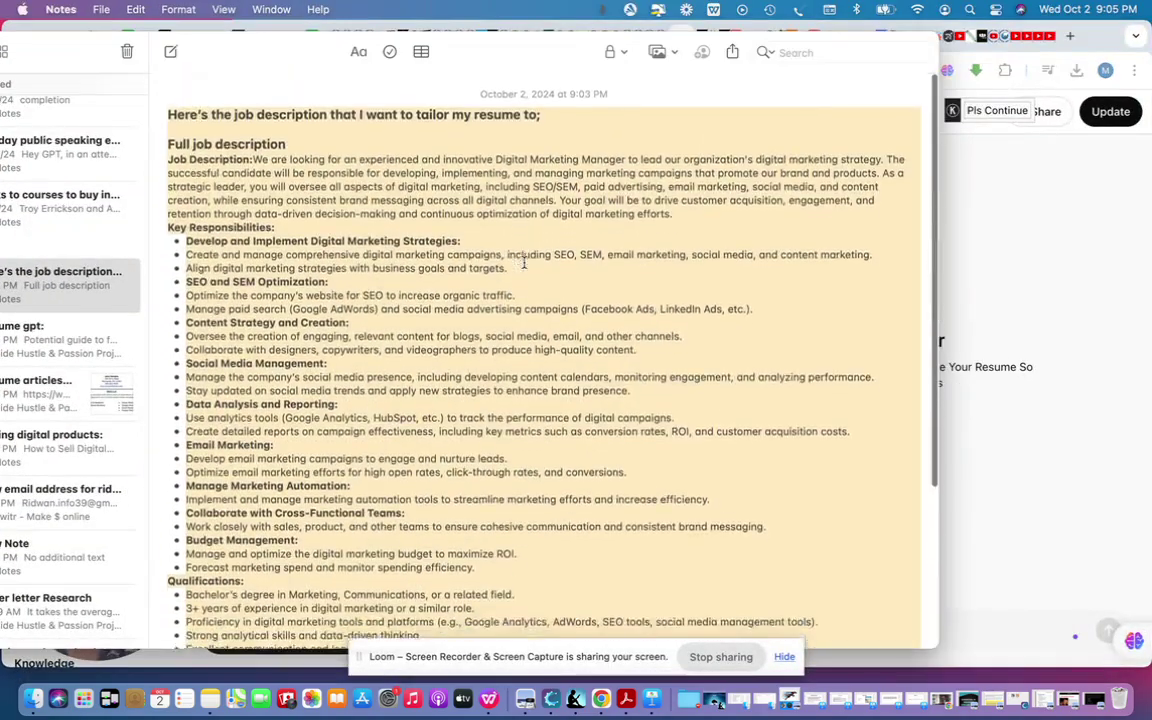
{"action": "scroll", "coordinate": [523, 263], "scroll_direction": "down", "scroll_amount": 1}
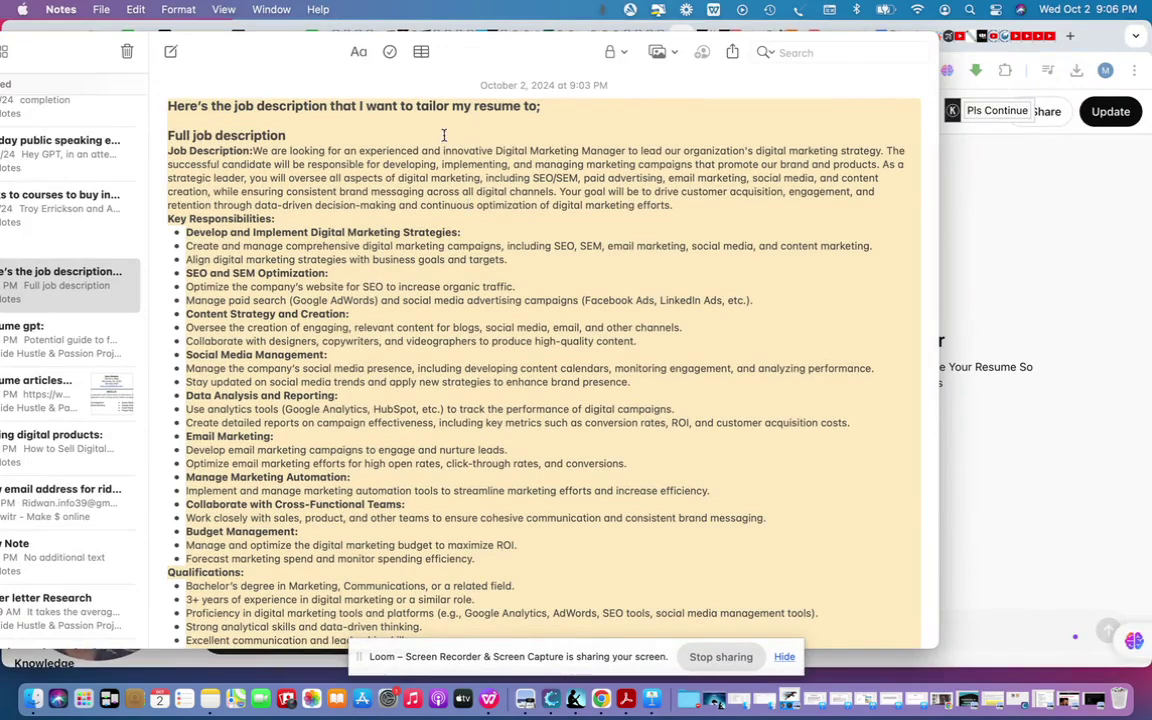
{"action": "scroll", "coordinate": [642, 148], "scroll_direction": "down", "scroll_amount": 3}
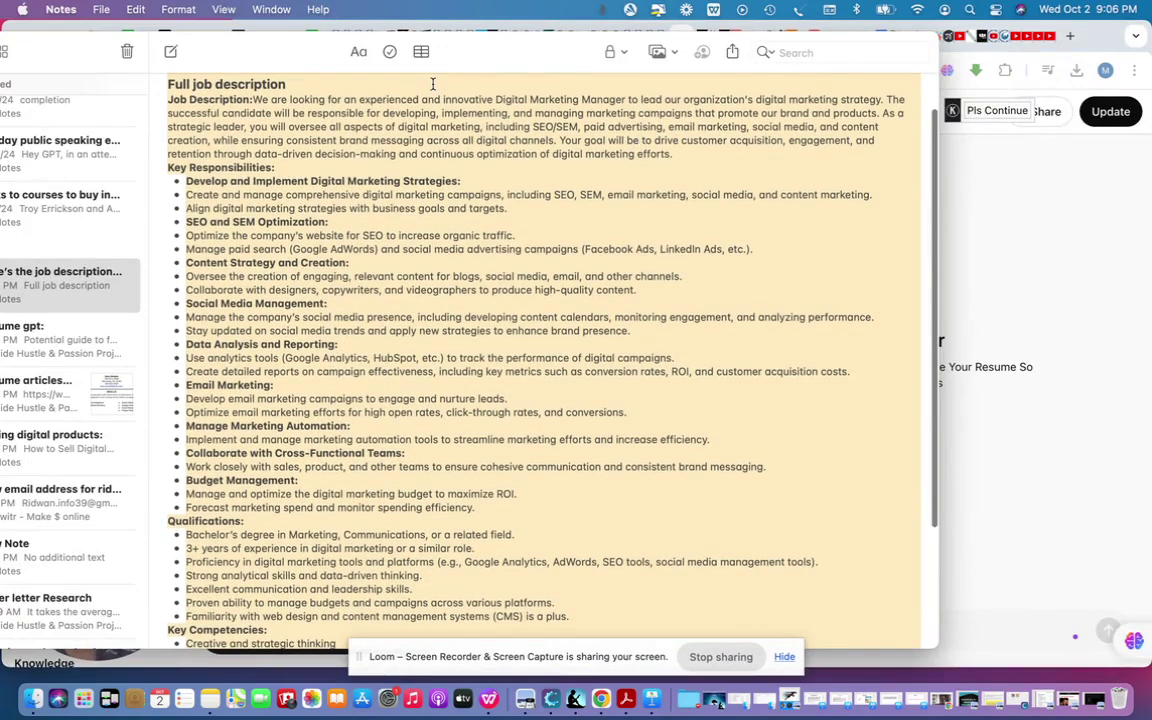
{"action": "scroll", "coordinate": [364, 210], "scroll_direction": "up", "scroll_amount": 3}
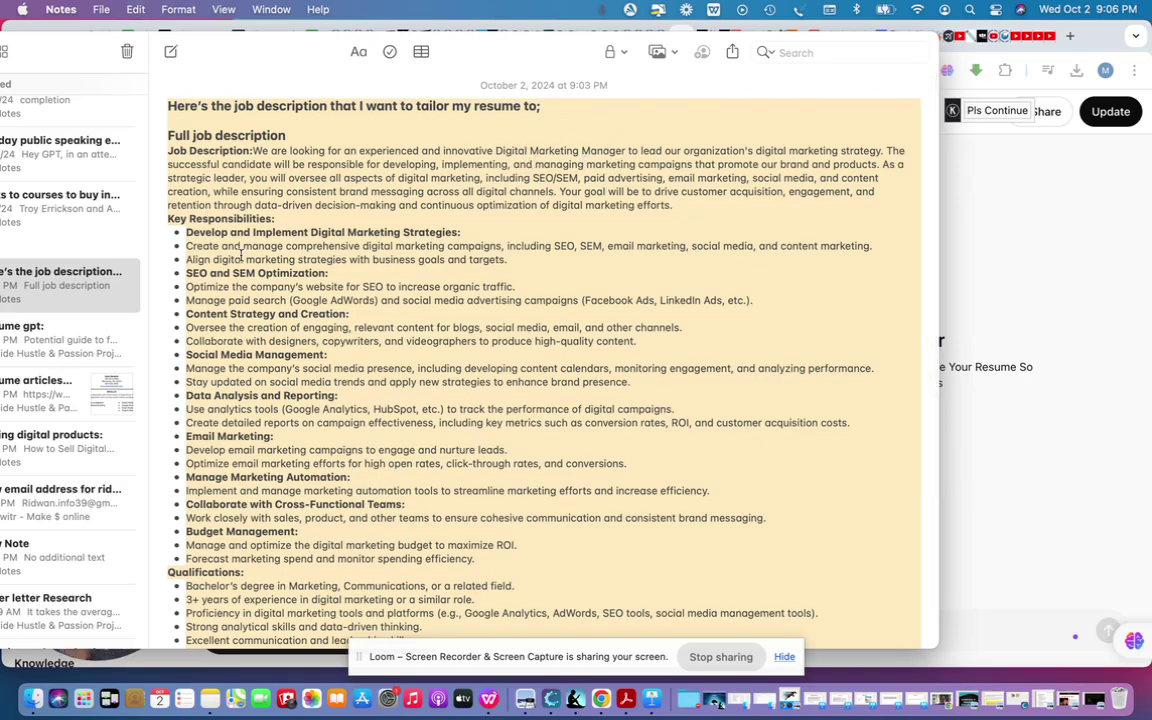
{"action": "scroll", "coordinate": [600, 230], "scroll_direction": "down", "scroll_amount": 10}
{"action": "scroll", "coordinate": [779, 215], "scroll_direction": "up", "scroll_amount": 10}
Return to Chrome and send the copied job description to Resume Optimizer in the preview chat.
{"action": "key", "text": "ctrl+Up"}
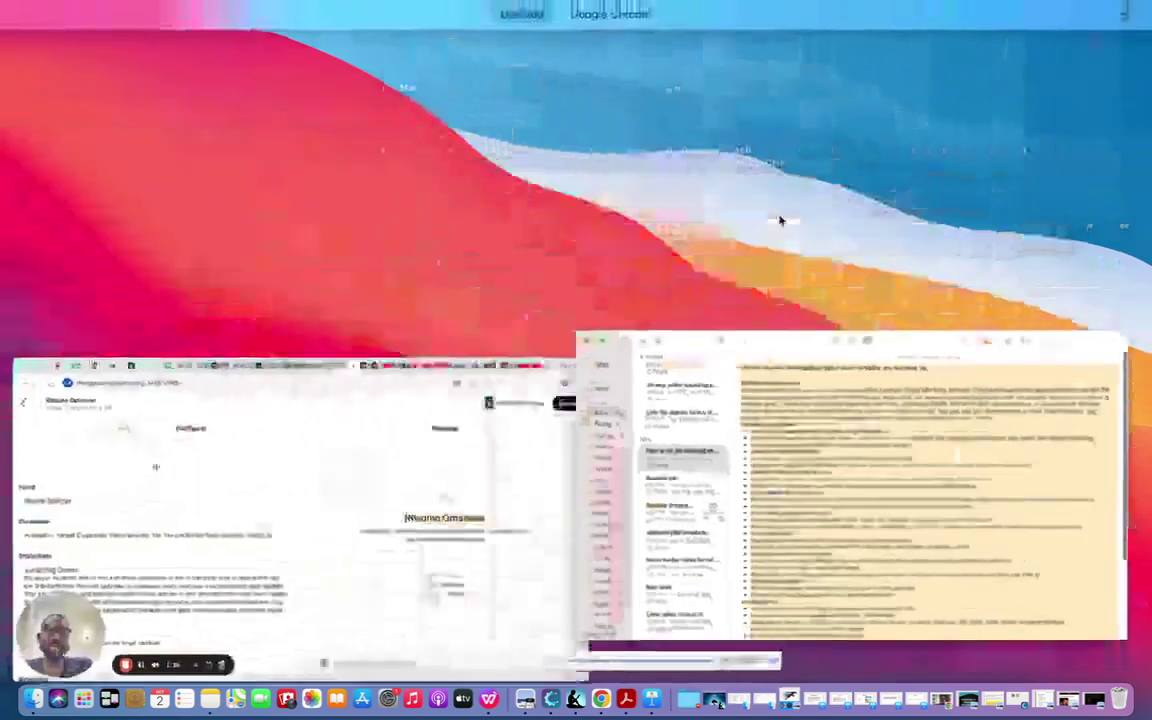
{"action": "left_click", "coordinate": [305, 508]}
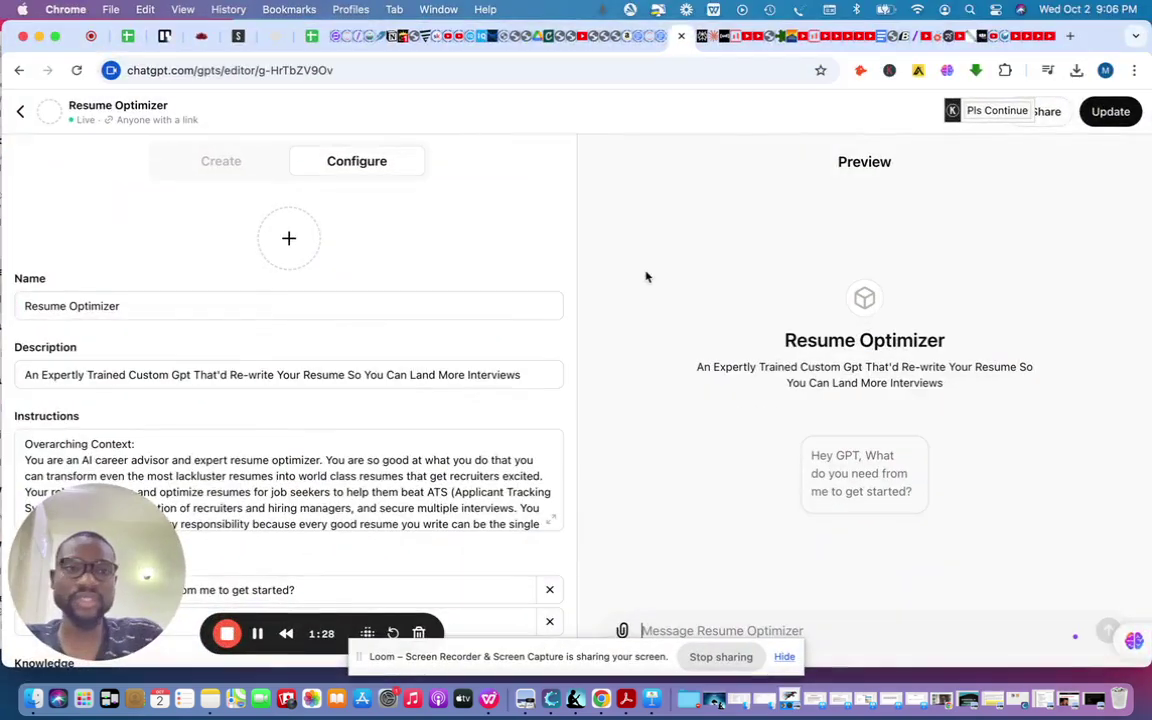
{"action": "left_click", "coordinate": [664, 624]}
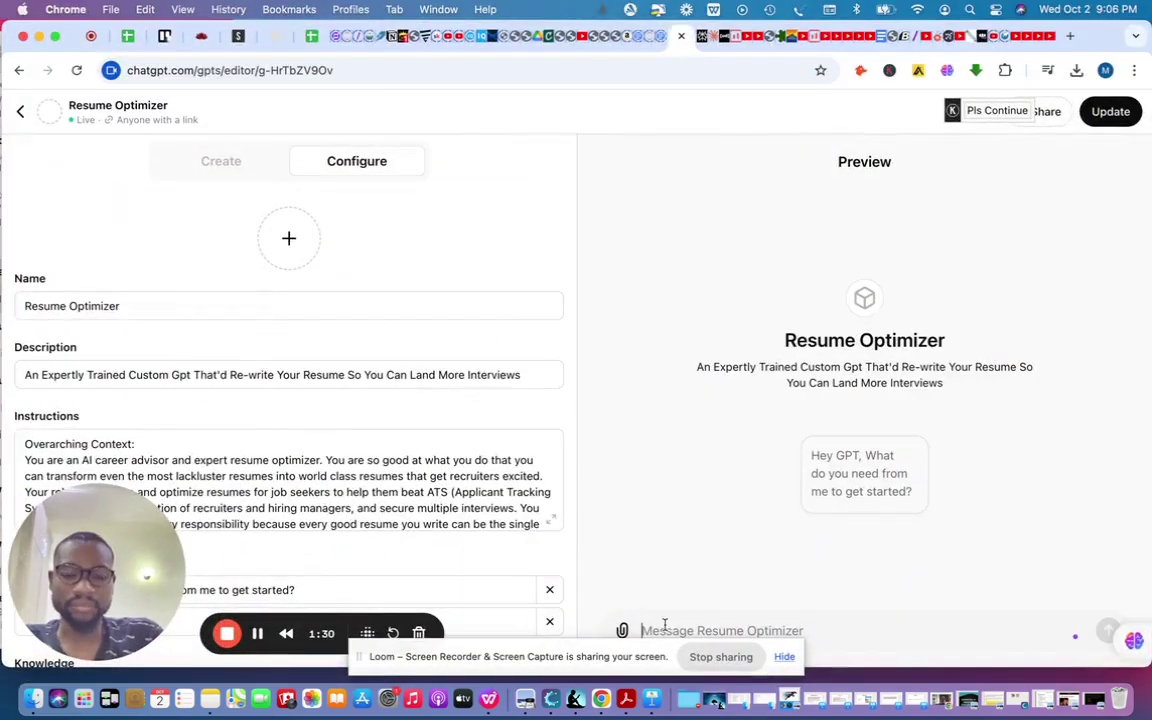
{"action": "key", "text": "super+v"}
{"action": "left_click_drag", "start_coordinate": [527, 657], "coordinate": [668, 116]}
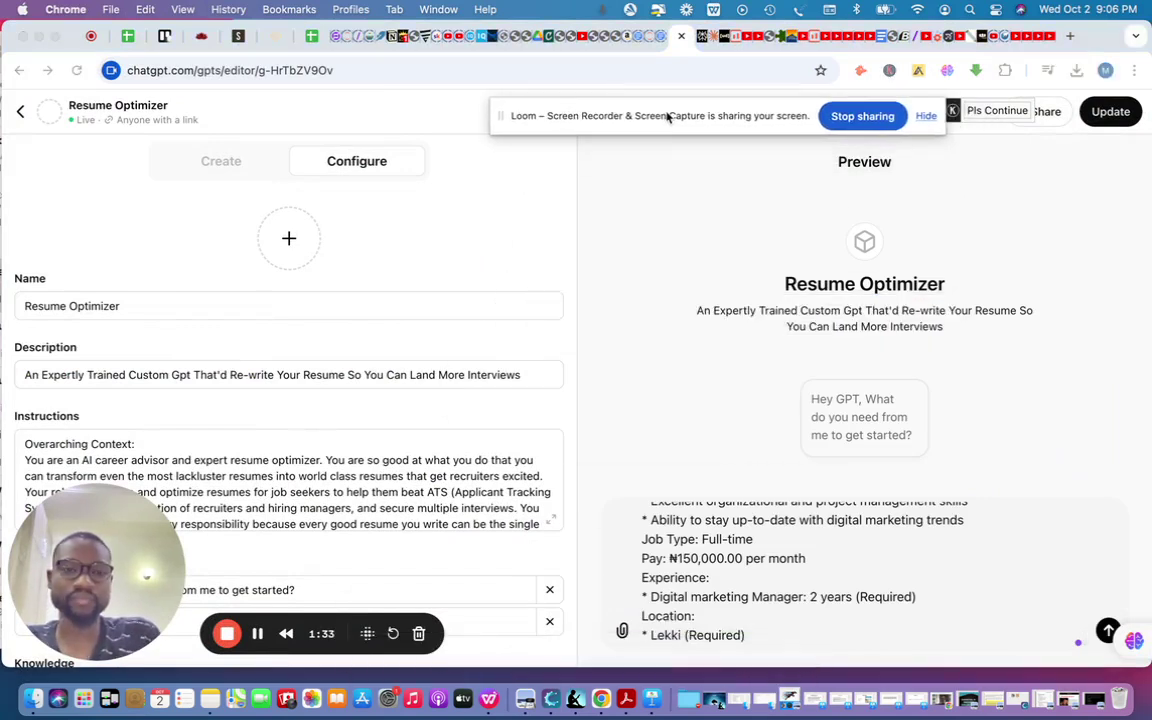
{"action": "left_click", "coordinate": [1108, 630]}
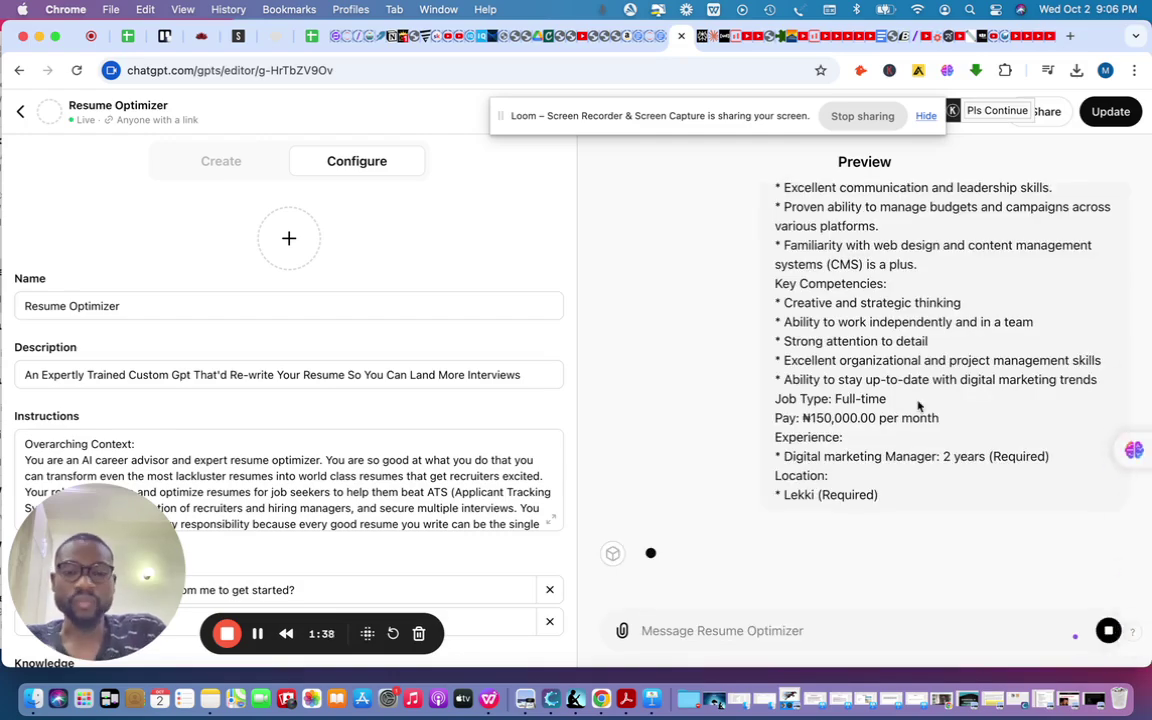
Attach the Main Marketing Resume PDF from the computer's Desktop folder to the next preview chat message.
{"action": "scroll", "coordinate": [918, 405], "scroll_direction": "up", "scroll_amount": 10}
{"action": "scroll", "coordinate": [918, 405], "scroll_direction": "down", "scroll_amount": 10}
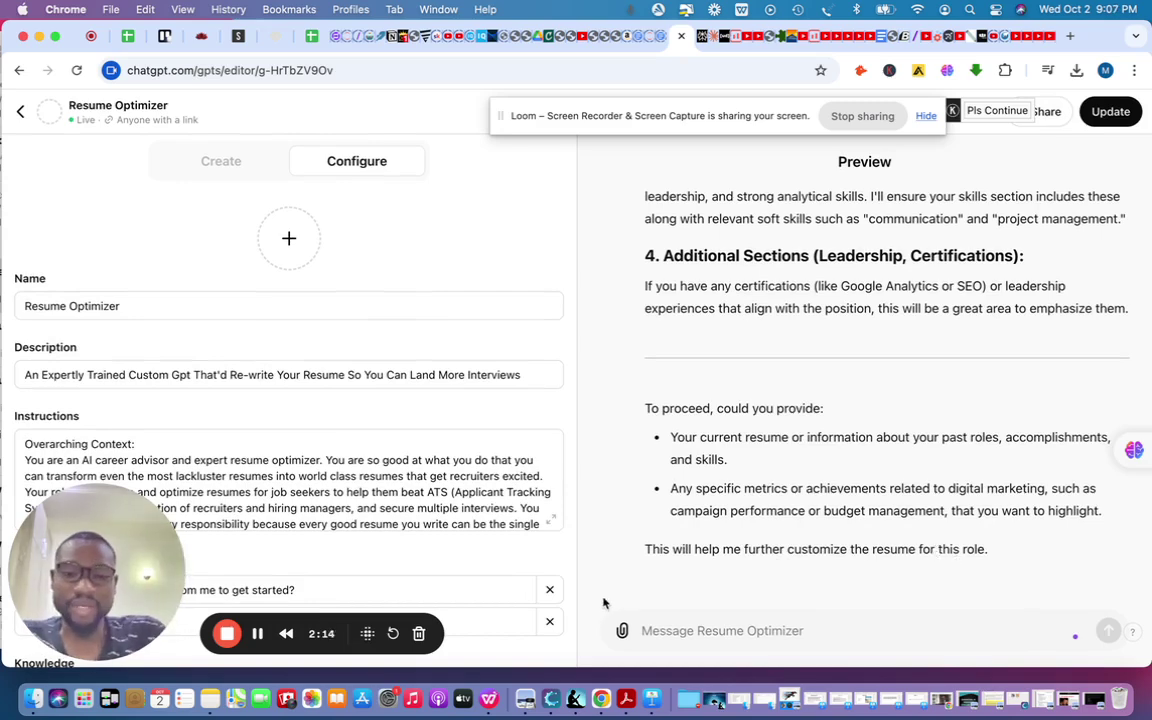
{"action": "left_click", "coordinate": [621, 630]}
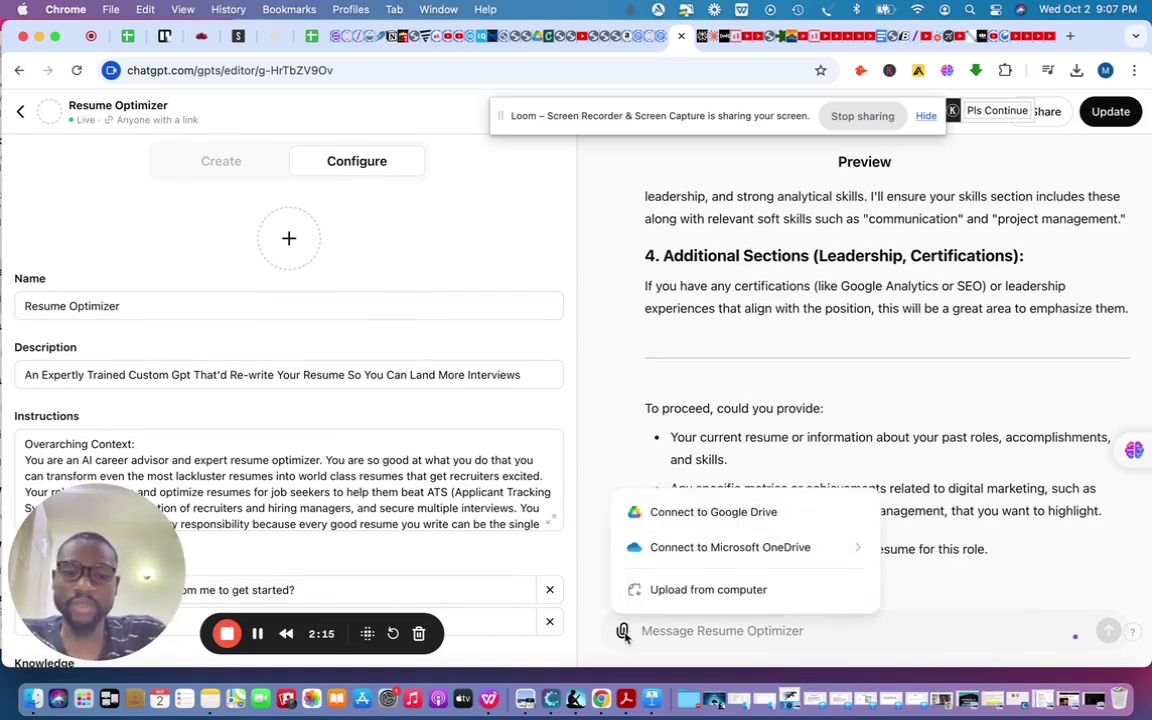
{"action": "left_click", "coordinate": [696, 590]}
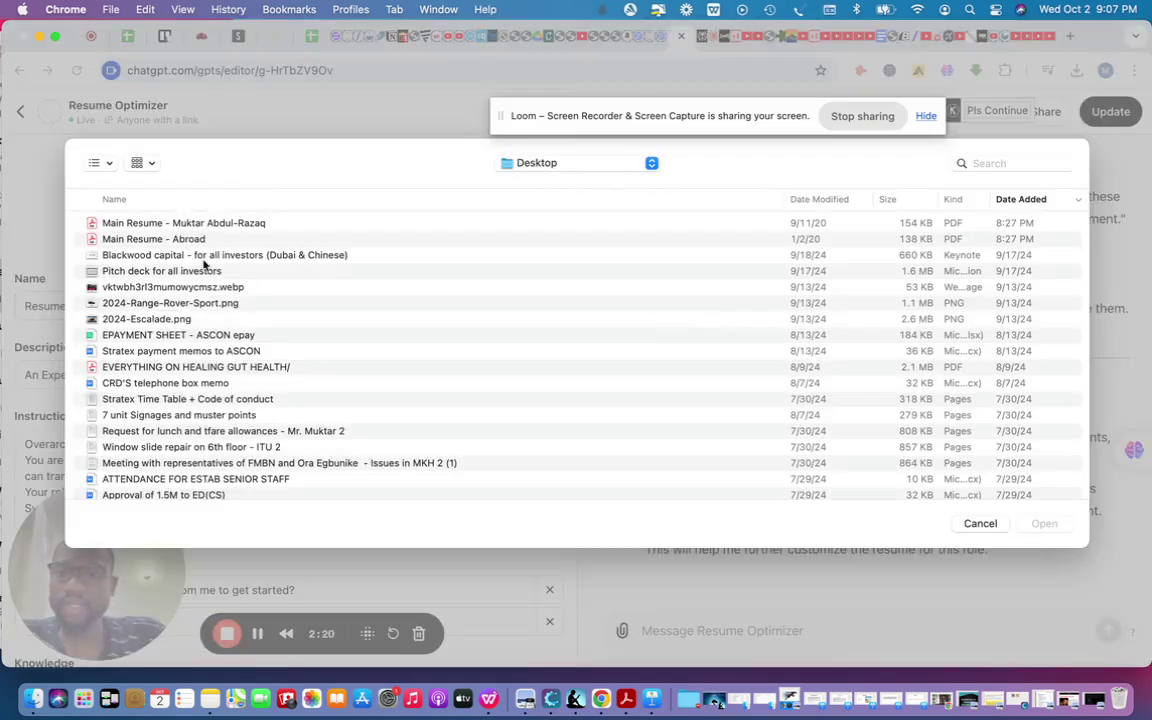
{"action": "scroll", "coordinate": [220, 278], "scroll_direction": "down", "scroll_amount": 1}
{"action": "scroll", "coordinate": [220, 278], "scroll_direction": "down", "scroll_amount": 15}
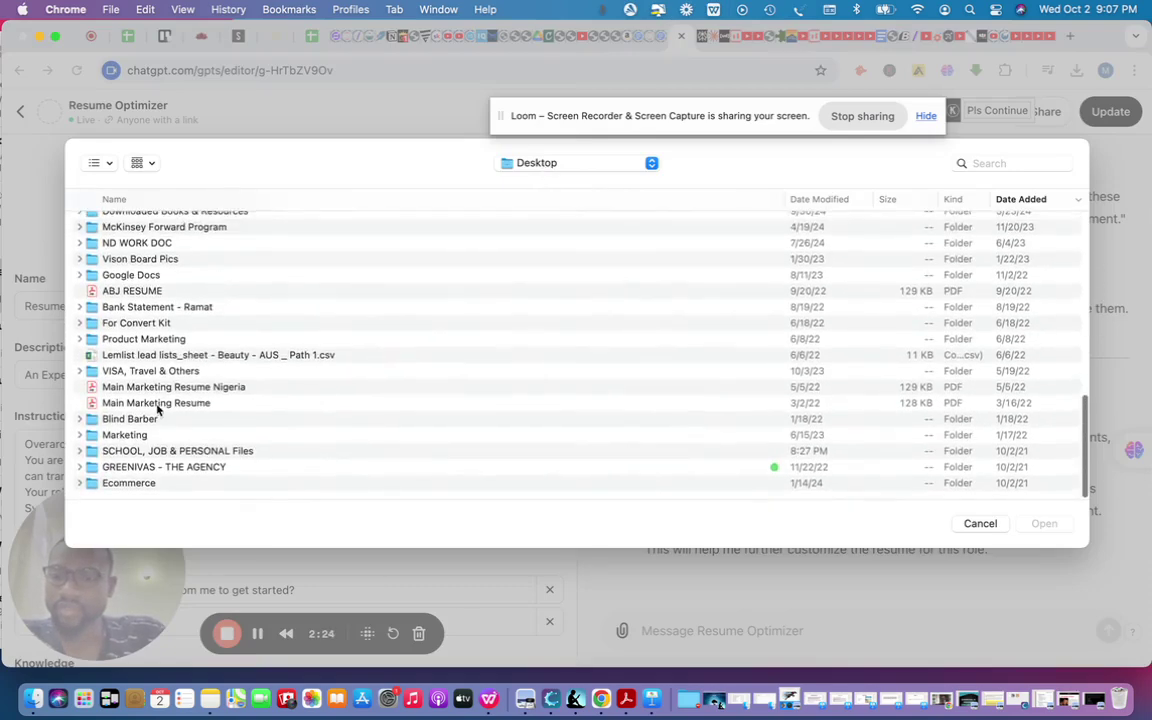
{"action": "left_click", "coordinate": [148, 404]}
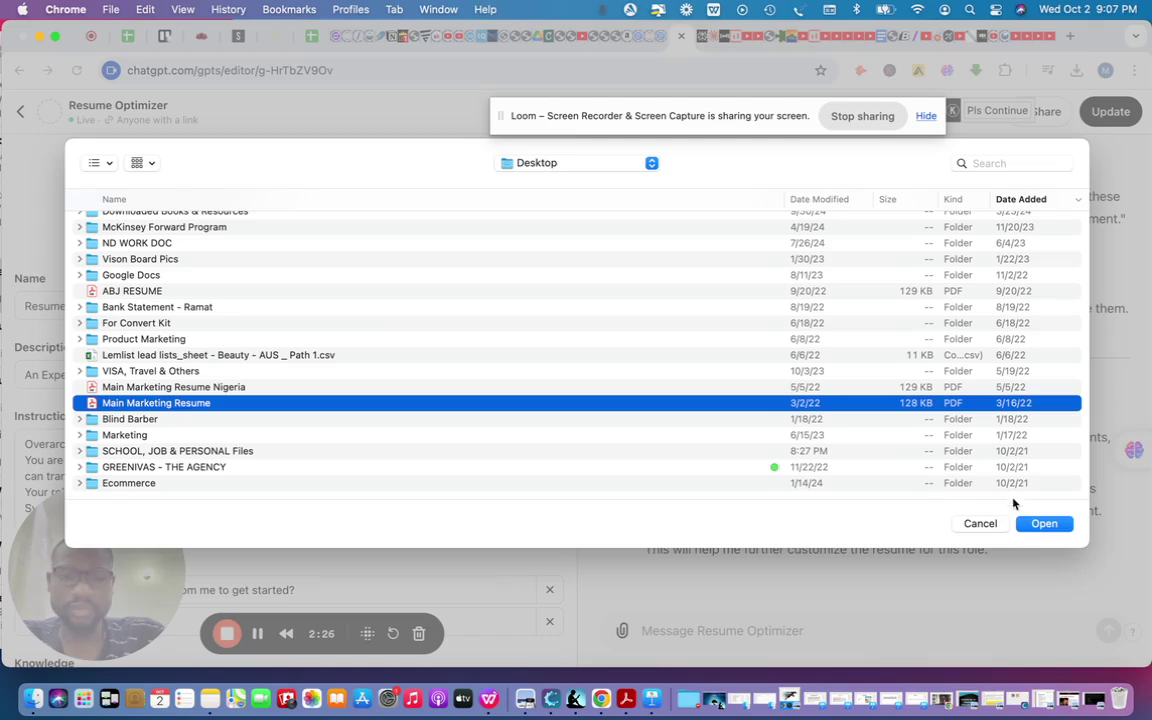
{"action": "left_click", "coordinate": [1046, 526]}
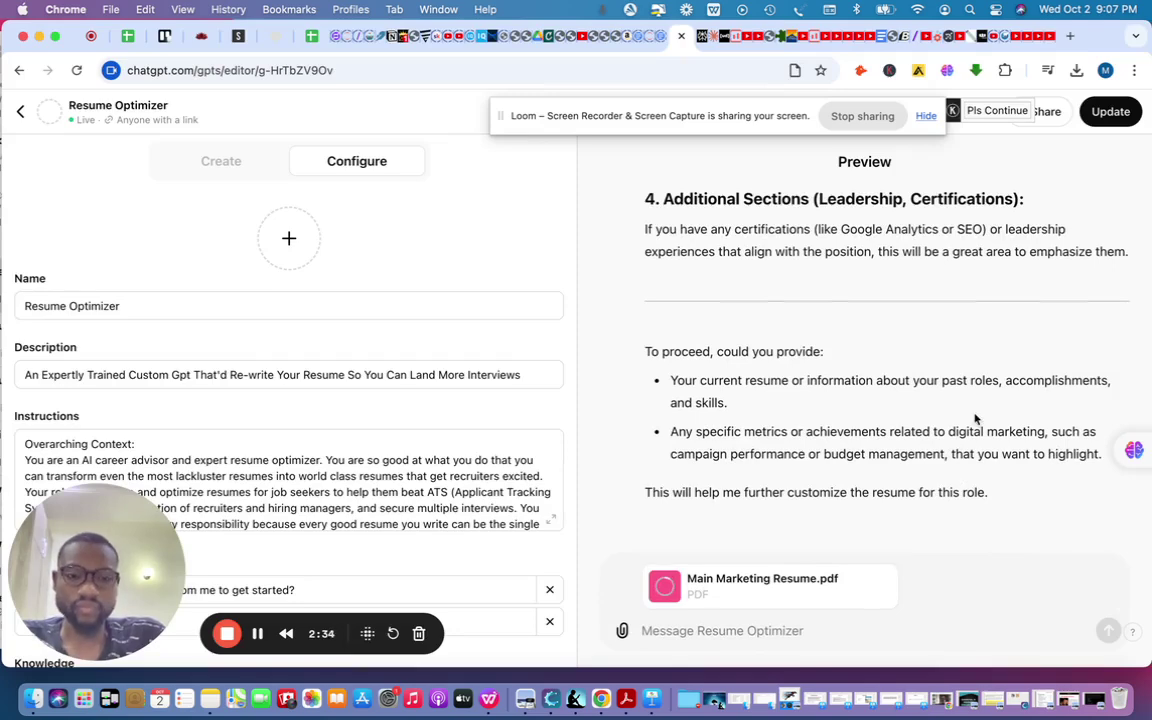
Read the GPT's tailoring strategy for the professional summary, experience, skills and additional sections of the resume.
{"action": "scroll", "coordinate": [975, 418], "scroll_direction": "up", "scroll_amount": 10}
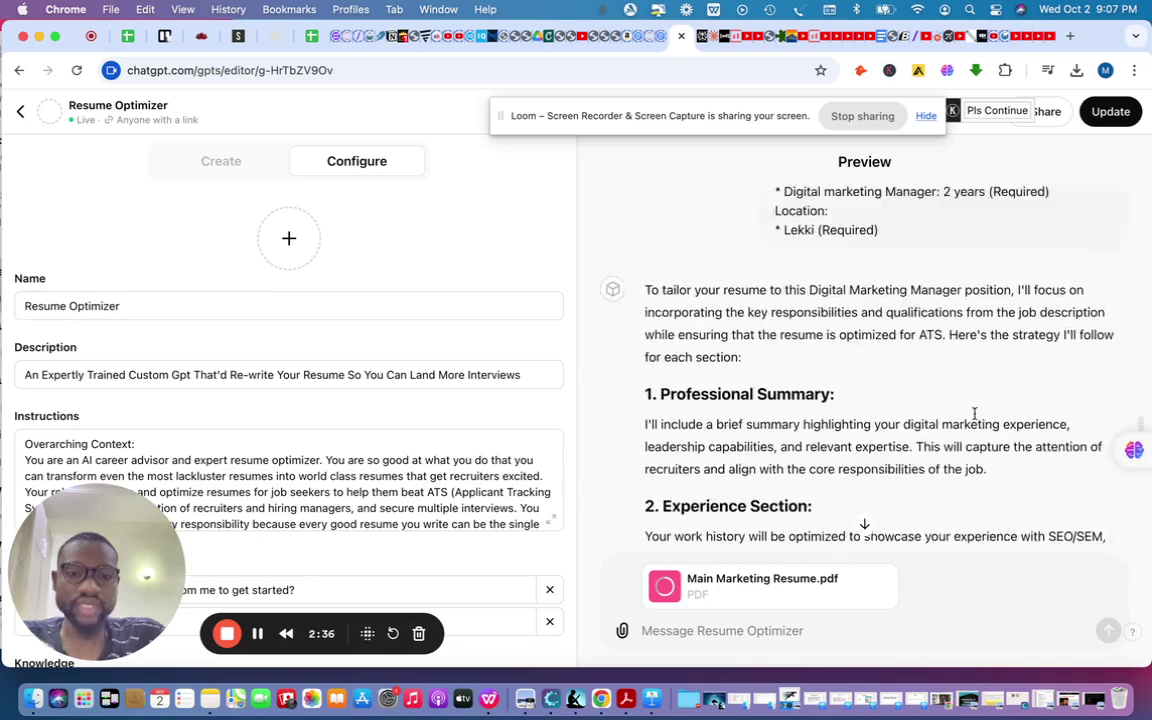
{"action": "scroll", "coordinate": [972, 413], "scroll_direction": "down", "scroll_amount": 3}
{"action": "scroll", "coordinate": [870, 375], "scroll_direction": "up", "scroll_amount": 2}
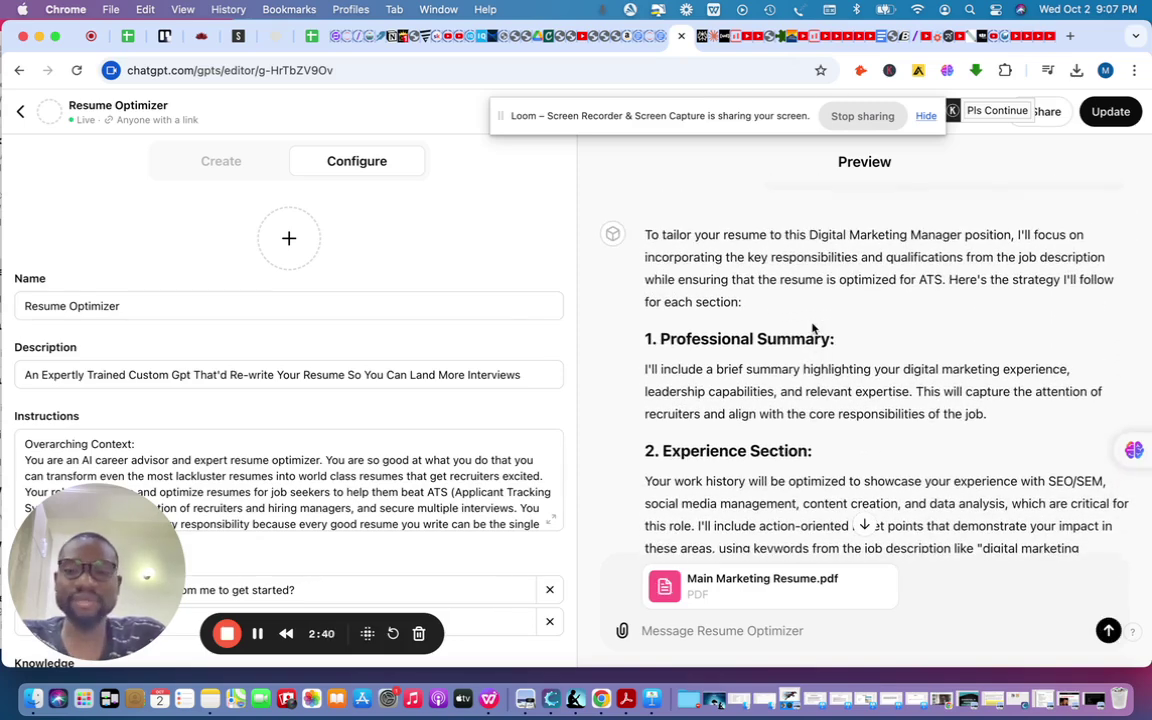
{"action": "scroll", "coordinate": [666, 326], "scroll_direction": "down", "scroll_amount": 1}
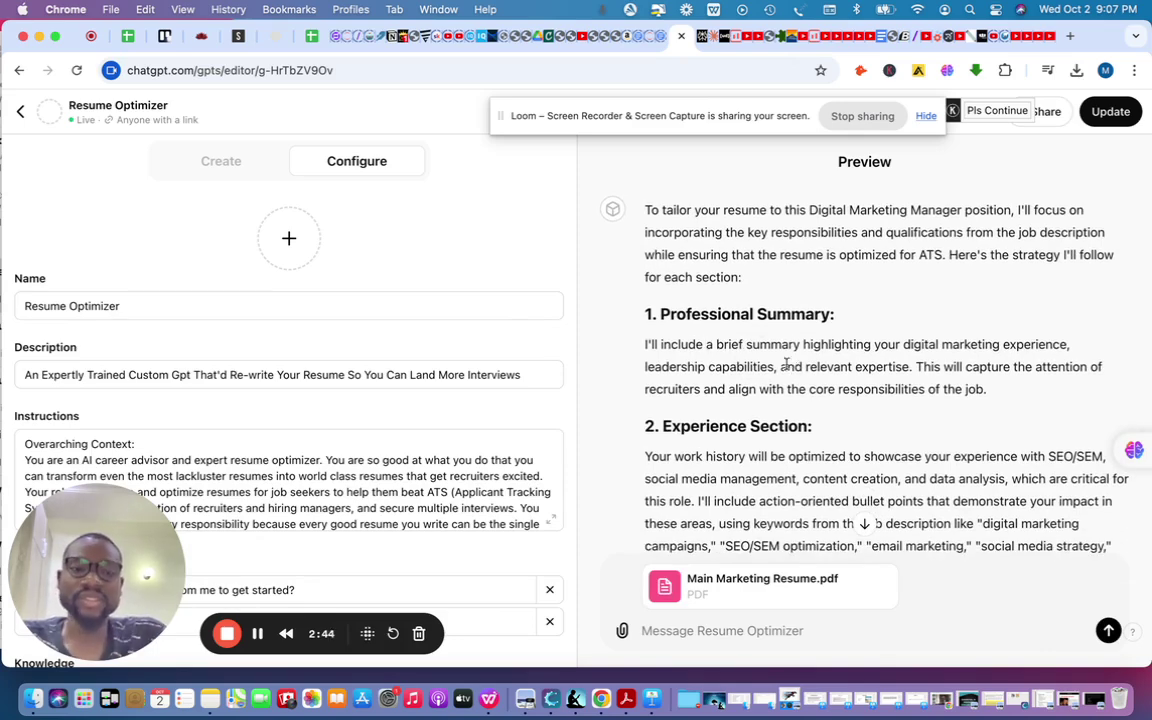
{"action": "scroll", "coordinate": [799, 339], "scroll_direction": "up", "scroll_amount": 1}
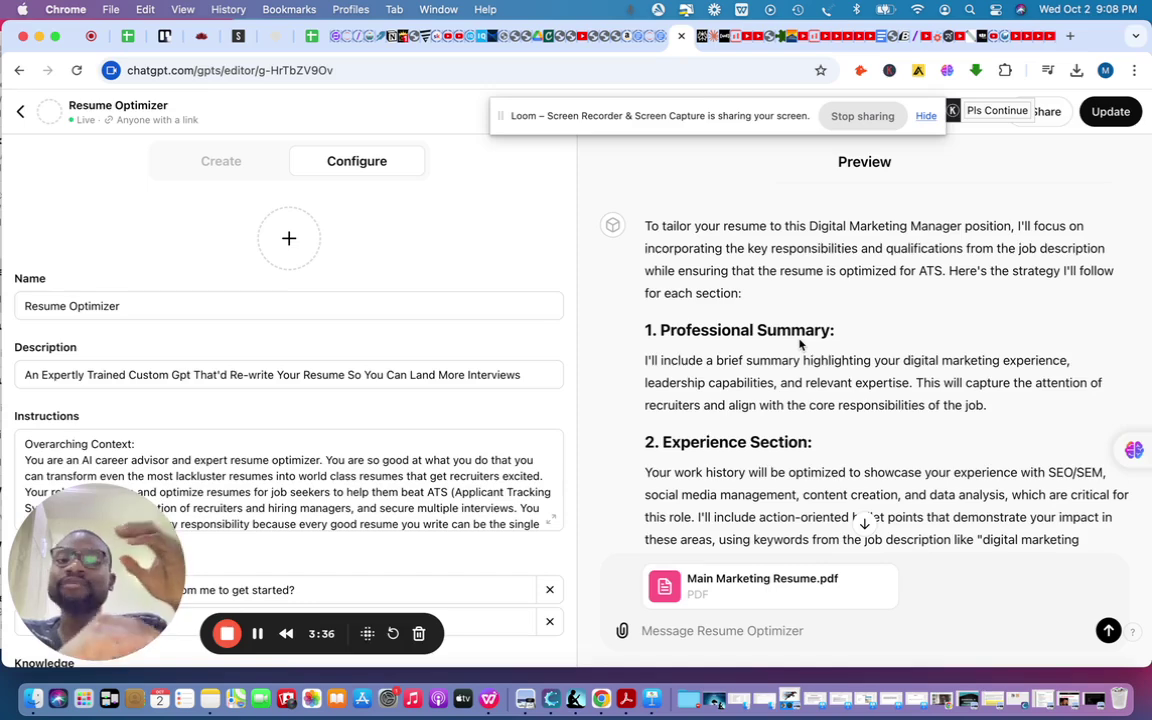
{"action": "scroll", "coordinate": [800, 344], "scroll_direction": "down", "scroll_amount": 6}
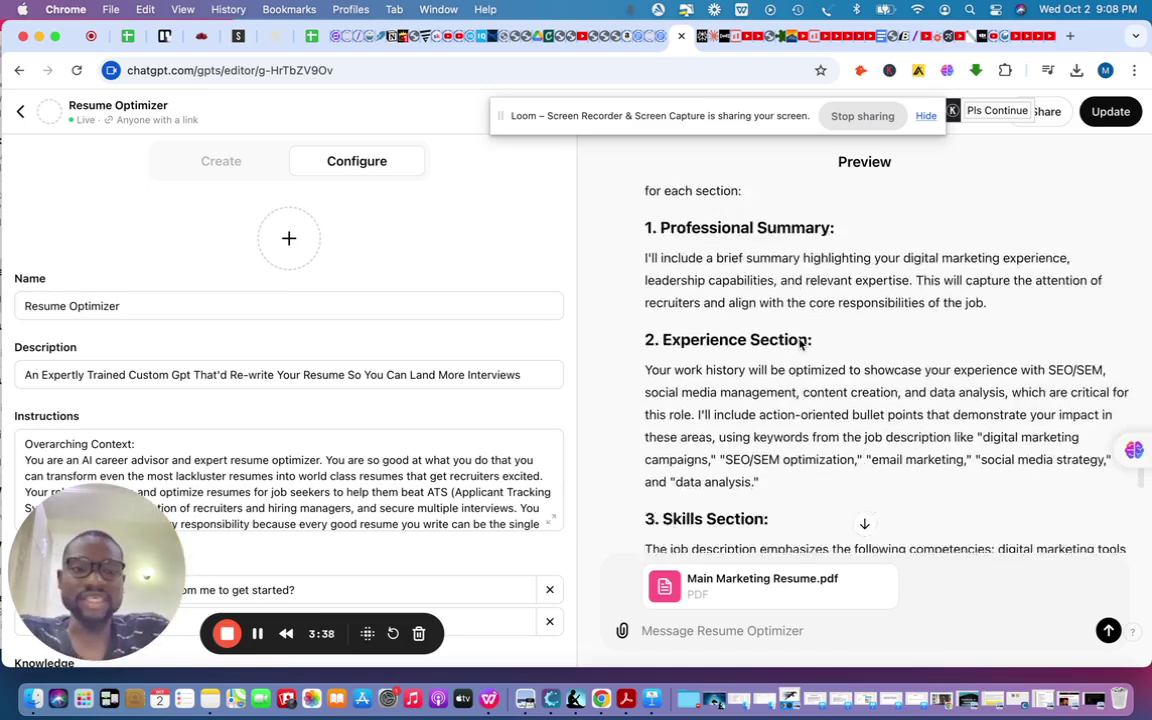
{"action": "scroll", "coordinate": [800, 344], "scroll_direction": "down", "scroll_amount": 1}
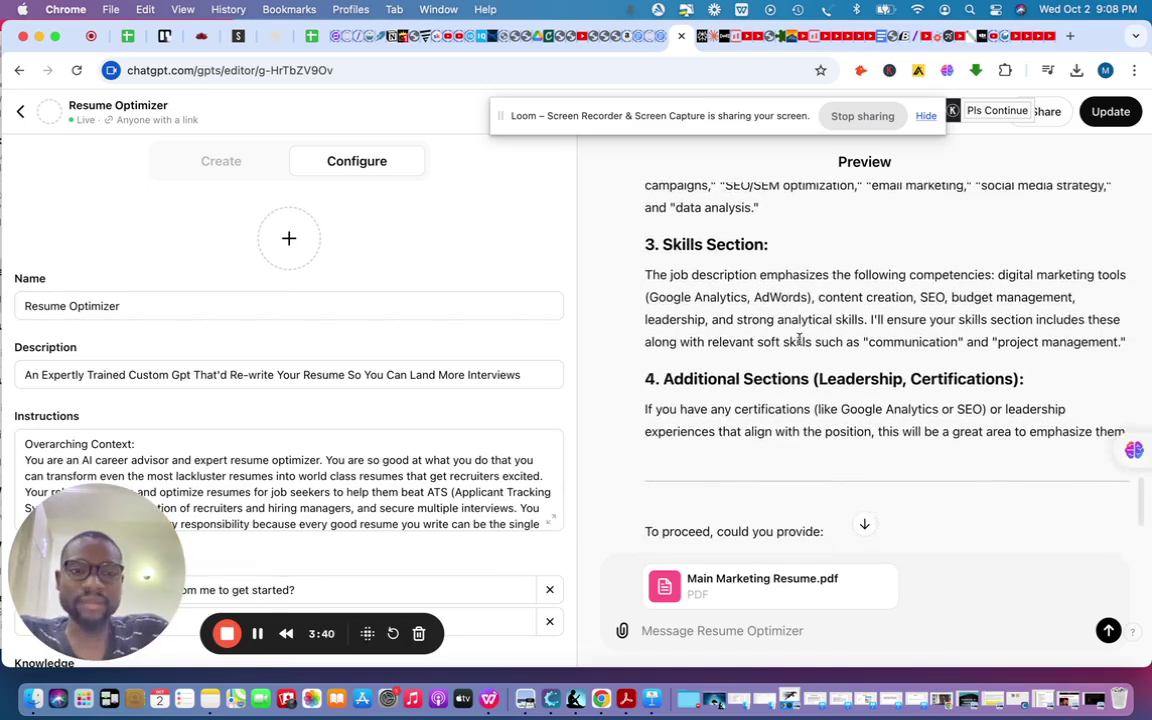
{"action": "scroll", "coordinate": [800, 344], "scroll_direction": "up", "scroll_amount": 1}
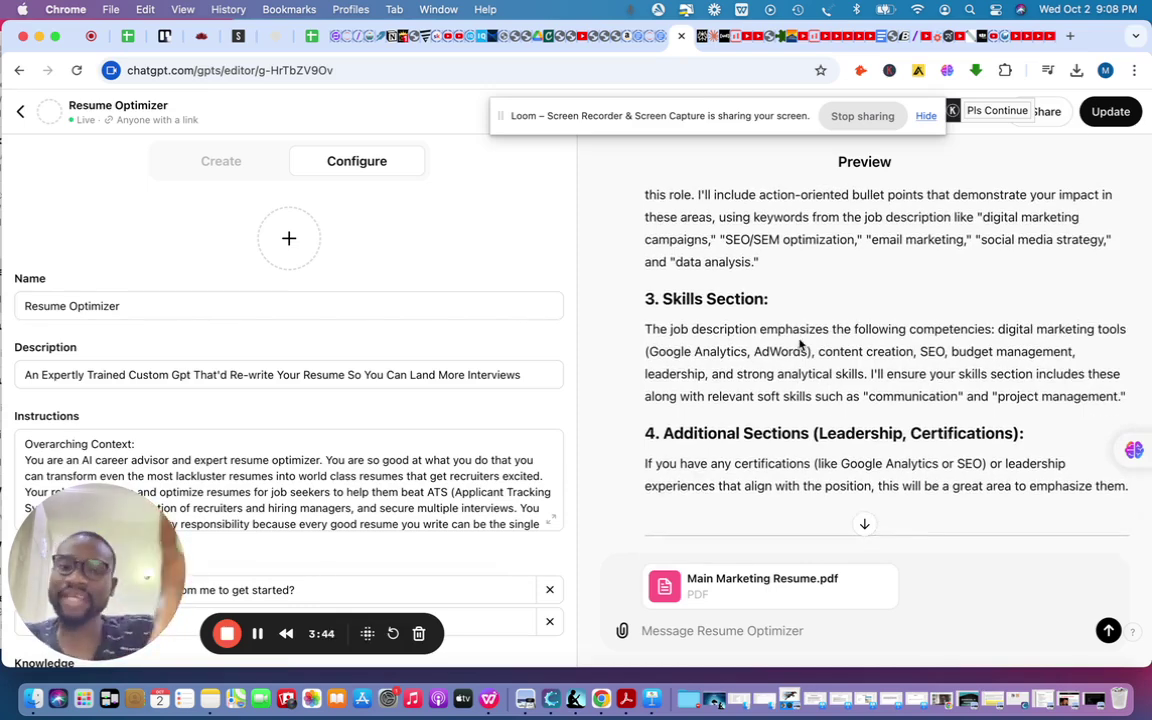
{"action": "scroll", "coordinate": [800, 344], "scroll_direction": "down", "scroll_amount": 2}
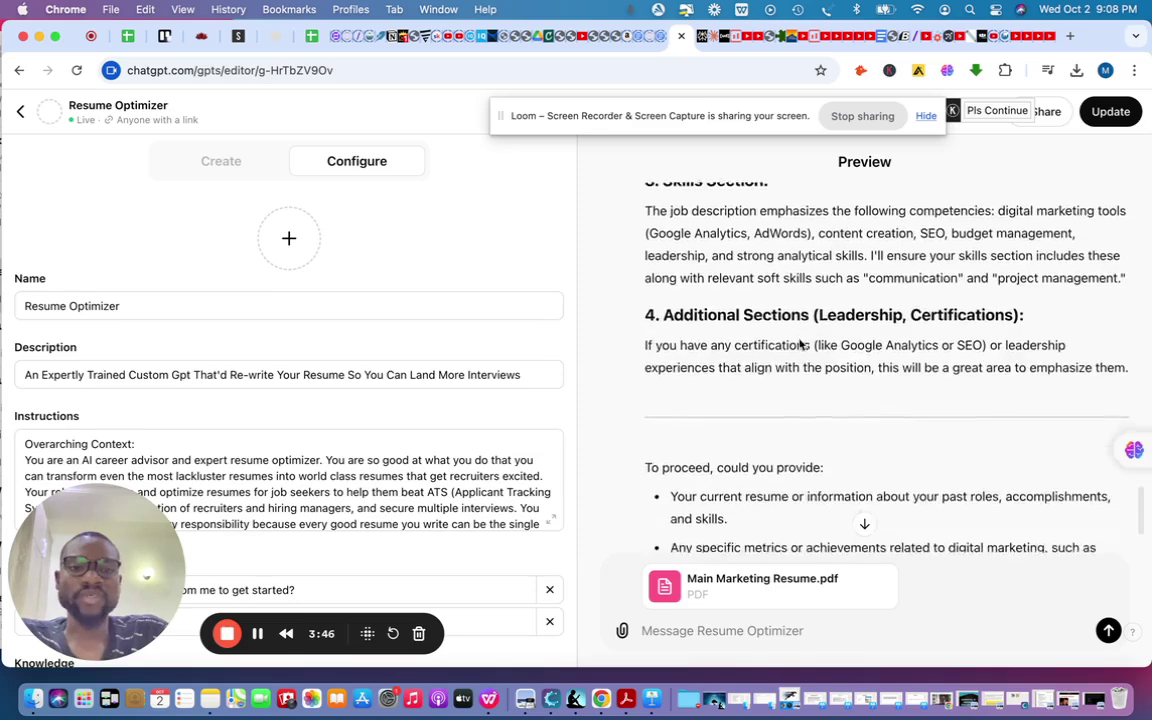
{"action": "scroll", "coordinate": [800, 344], "scroll_direction": "up", "scroll_amount": 4}
{"action": "scroll", "coordinate": [800, 344], "scroll_direction": "up", "scroll_amount": 3}
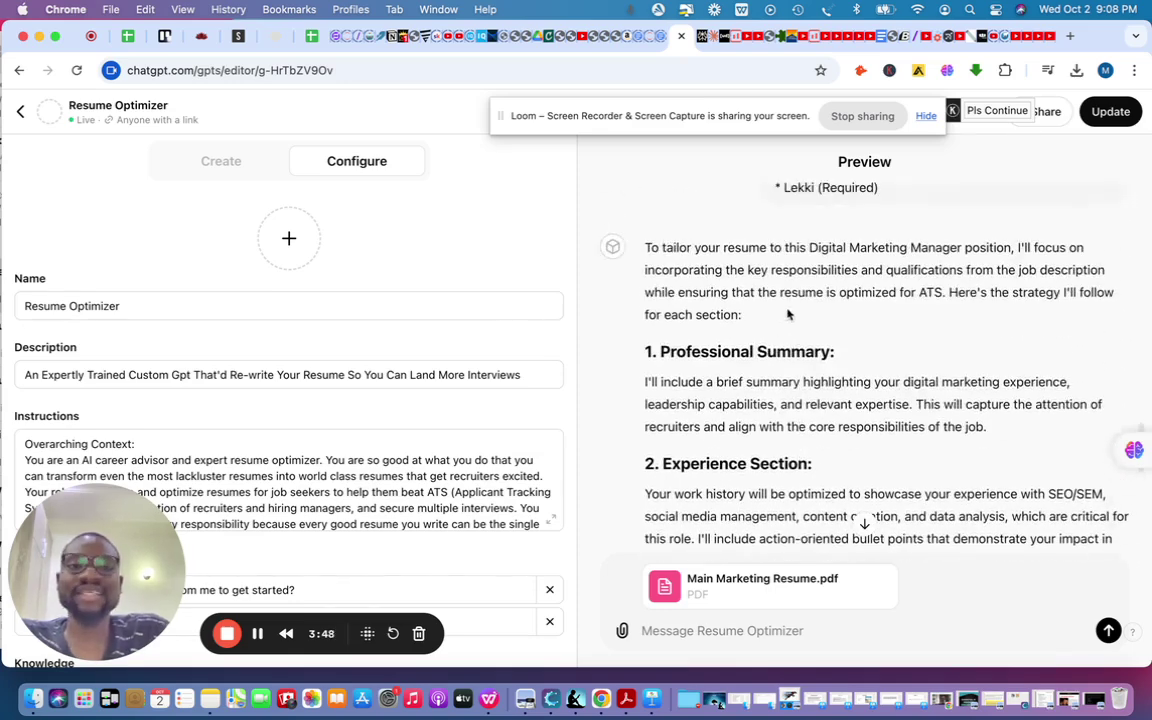
{"action": "scroll", "coordinate": [753, 375], "scroll_direction": "down", "scroll_amount": 1}
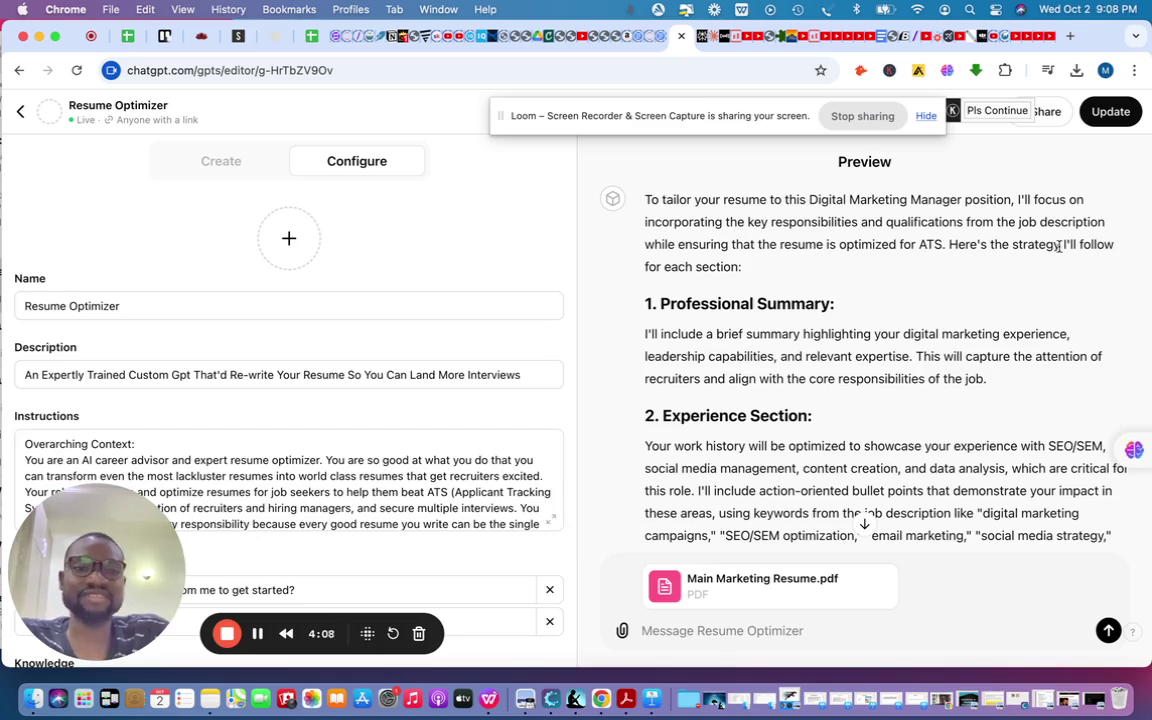
{"action": "scroll", "coordinate": [812, 305], "scroll_direction": "down", "scroll_amount": 2}
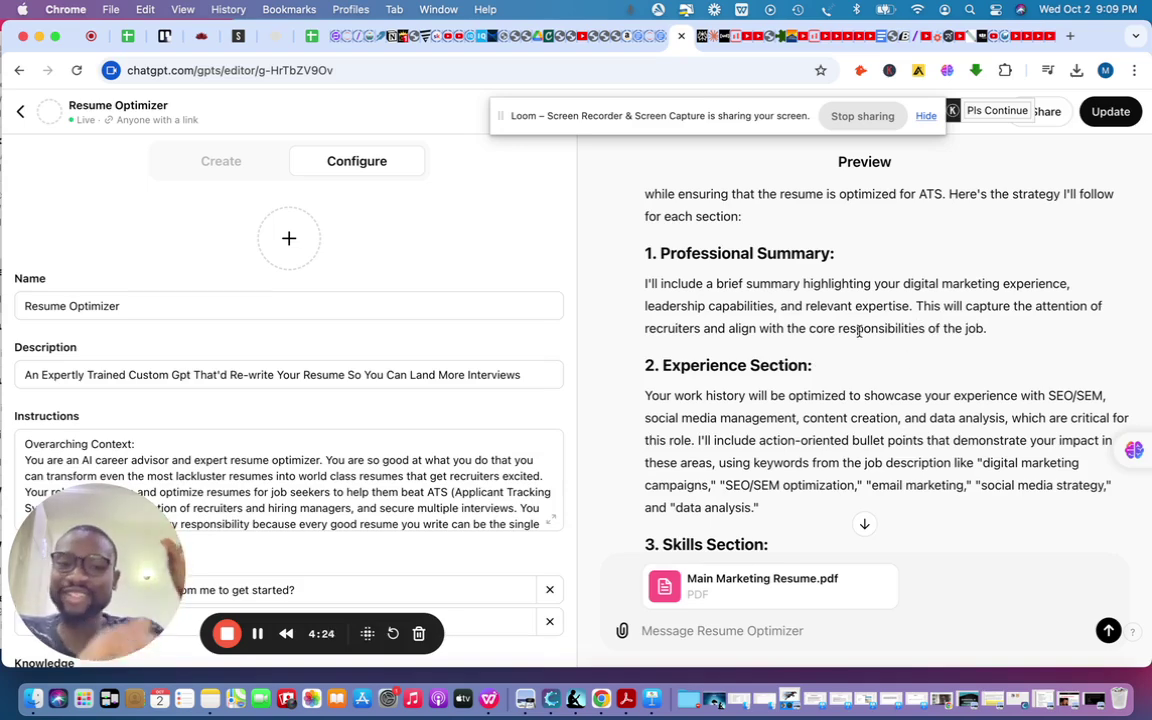
{"action": "scroll", "coordinate": [826, 314], "scroll_direction": "down", "scroll_amount": 2}
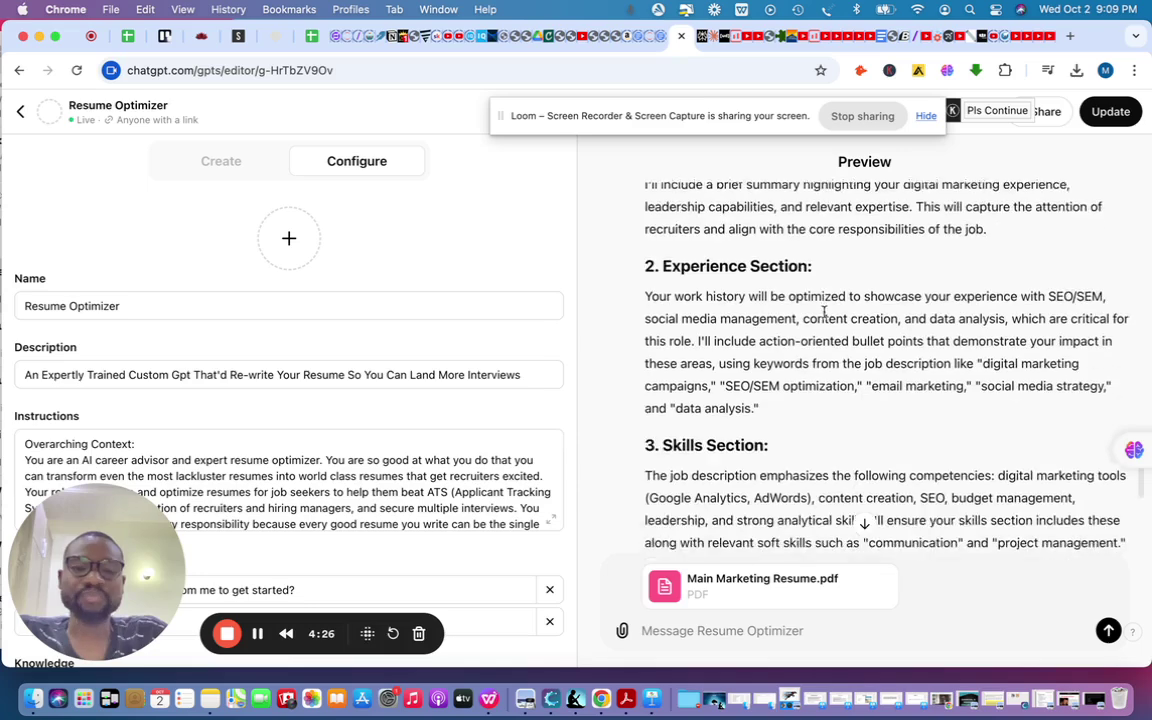
{"action": "scroll", "coordinate": [824, 312], "scroll_direction": "down", "scroll_amount": 1}
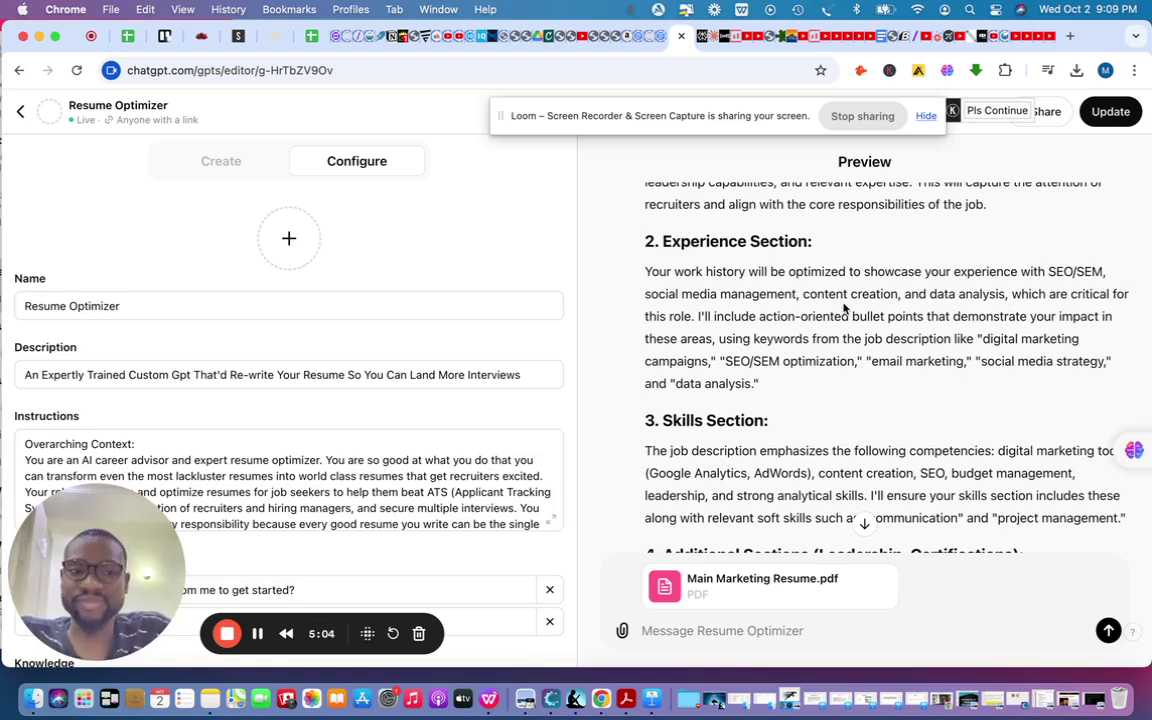
{"action": "scroll", "coordinate": [830, 320], "scroll_direction": "down", "scroll_amount": 1}
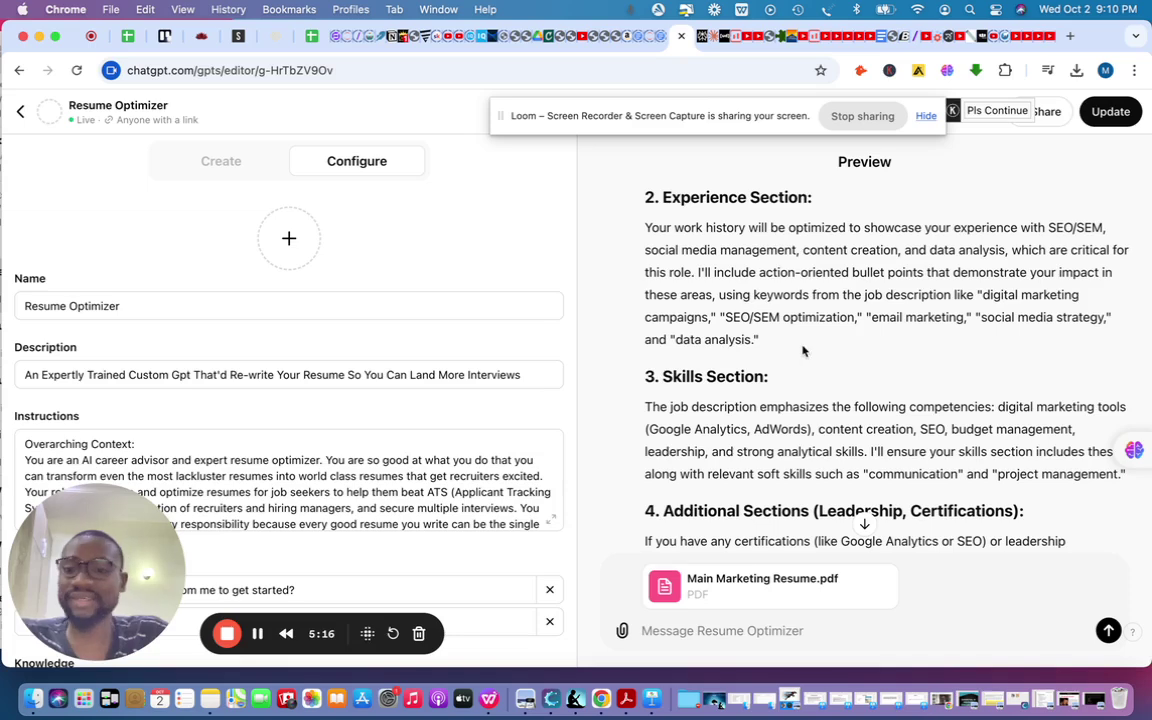
Send the attached Main Marketing Resume PDF to Resume Optimizer in the preview chat after reading the rest of its strategy.
{"action": "scroll", "coordinate": [850, 346], "scroll_direction": "down", "scroll_amount": 1}
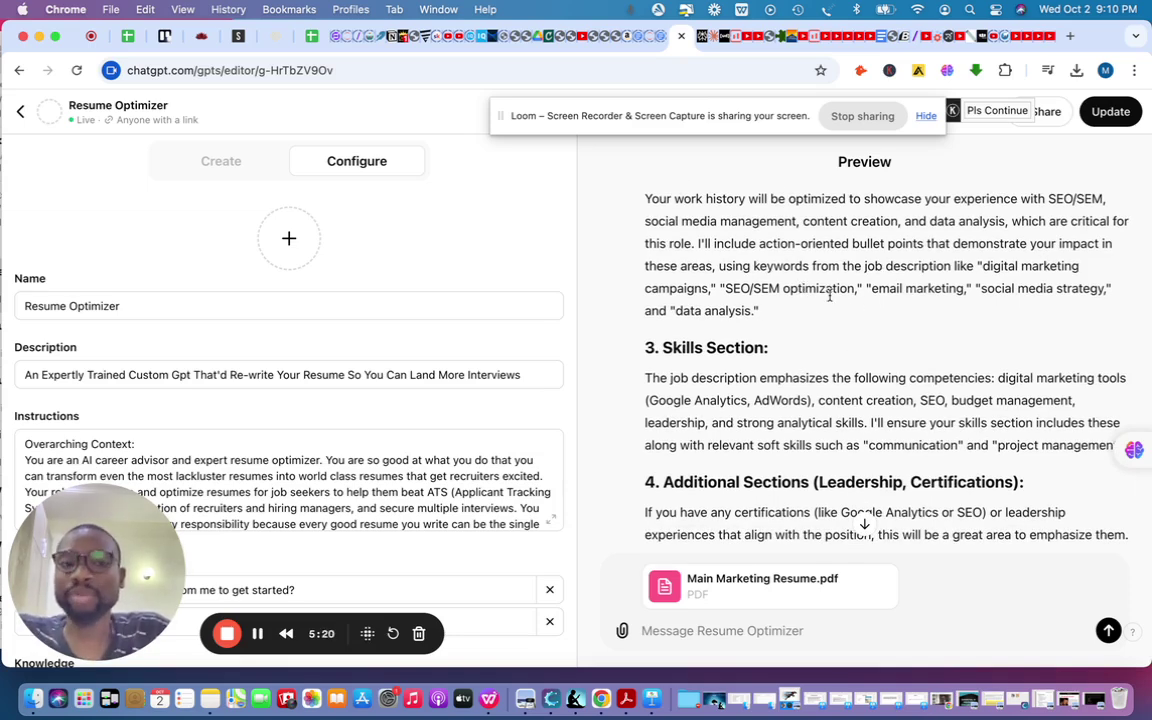
{"action": "scroll", "coordinate": [835, 306], "scroll_direction": "down", "scroll_amount": 2}
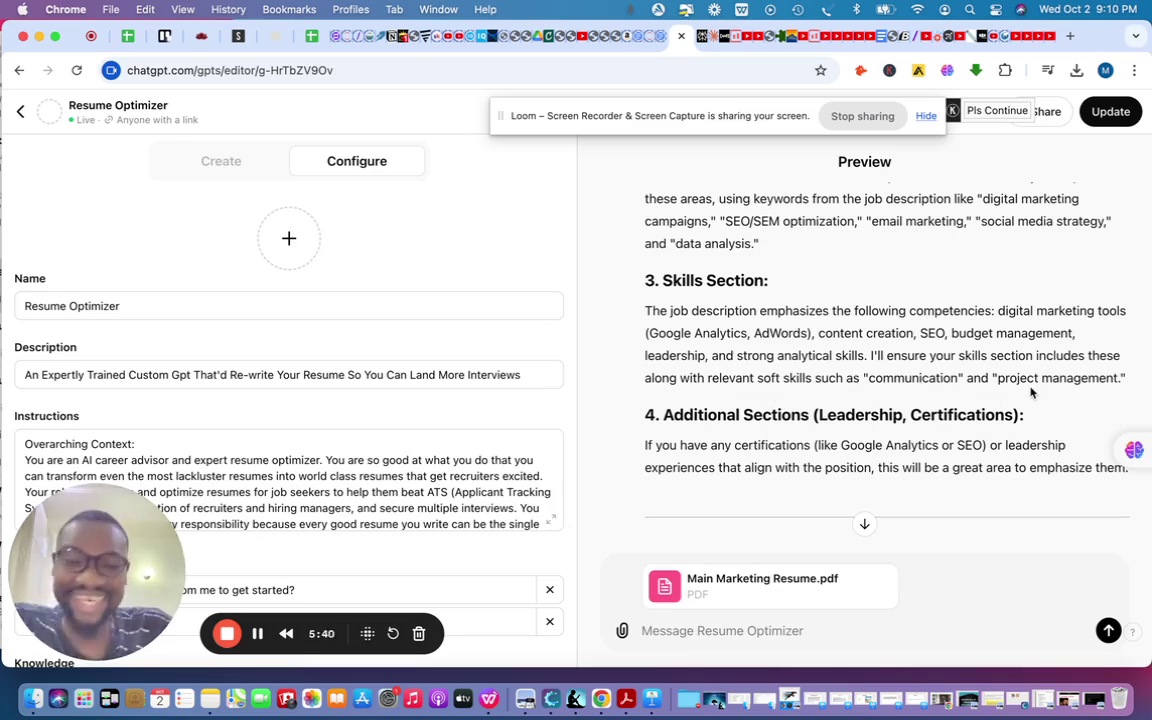
{"action": "scroll", "coordinate": [860, 336], "scroll_direction": "down", "scroll_amount": 2}
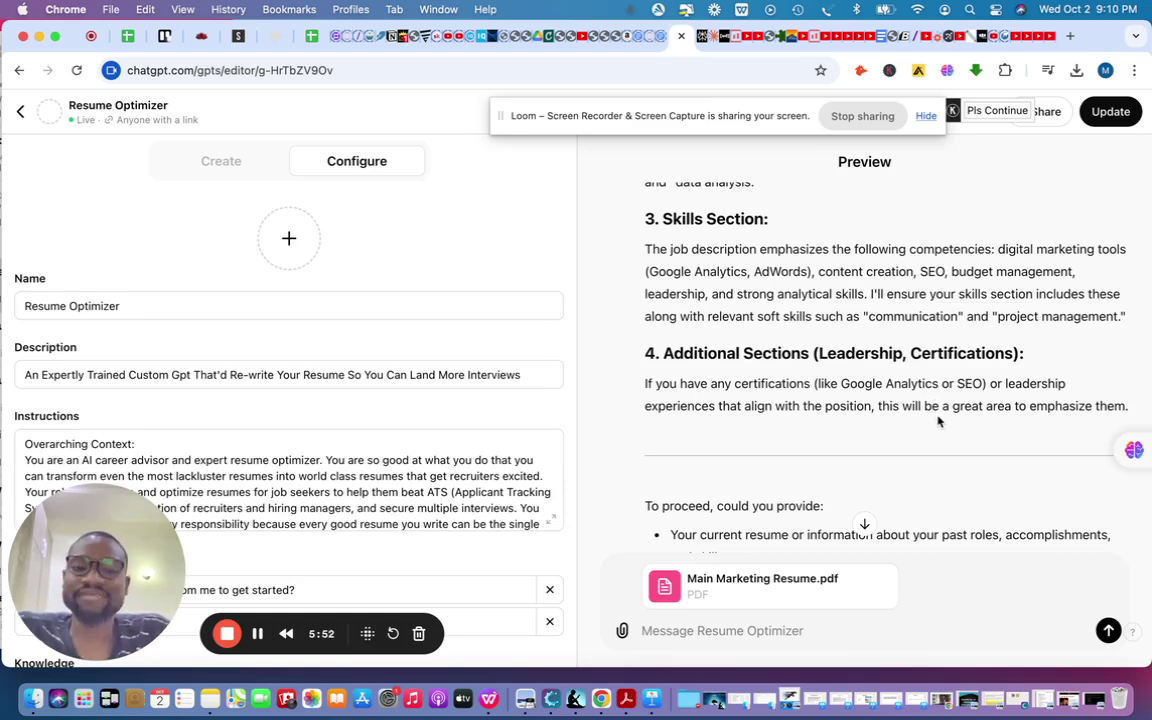
{"action": "scroll", "coordinate": [938, 421], "scroll_direction": "down", "scroll_amount": 3}
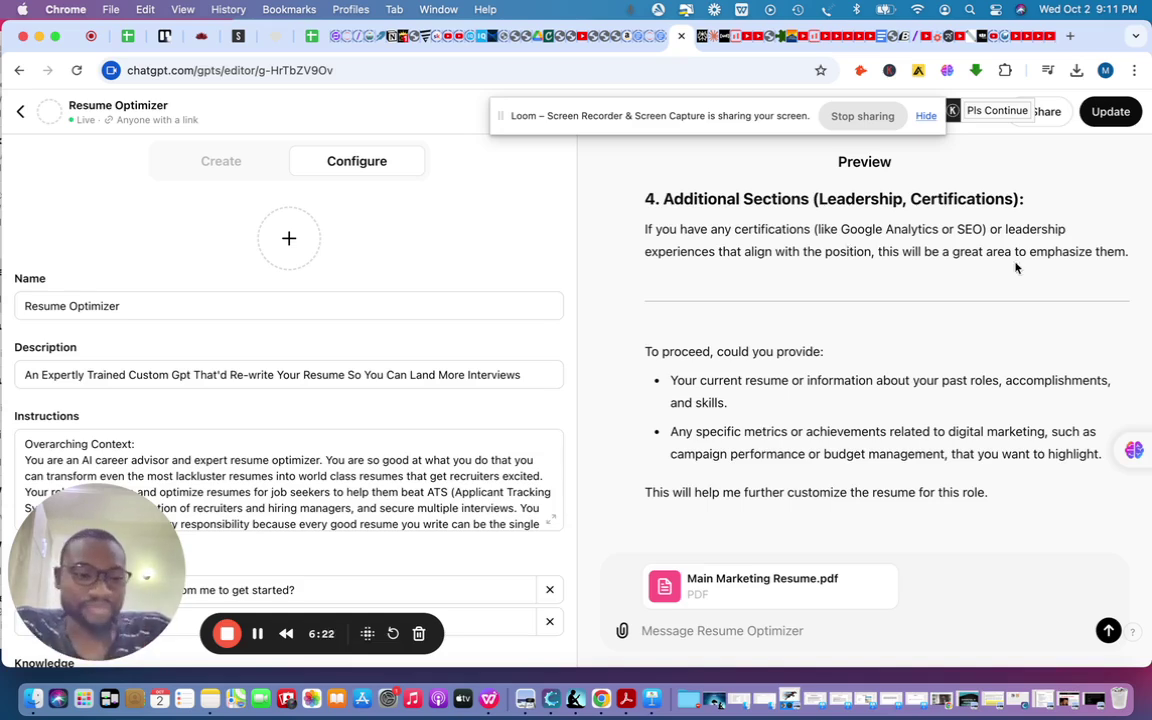
{"action": "left_click", "coordinate": [1108, 630]}
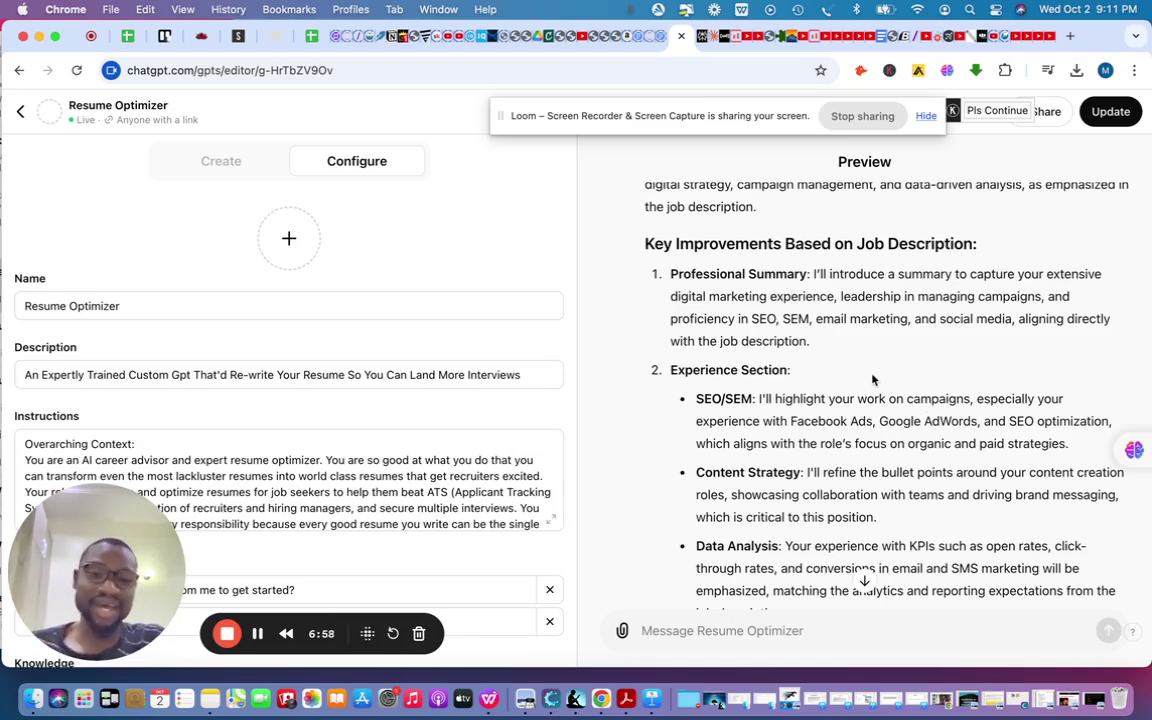
Review the GPT's key improvements and next steps, and reply "yes I would like a professional summary".
{"action": "scroll", "coordinate": [872, 379], "scroll_direction": "down", "scroll_amount": 5}
{"action": "scroll", "coordinate": [872, 379], "scroll_direction": "down", "scroll_amount": 4}
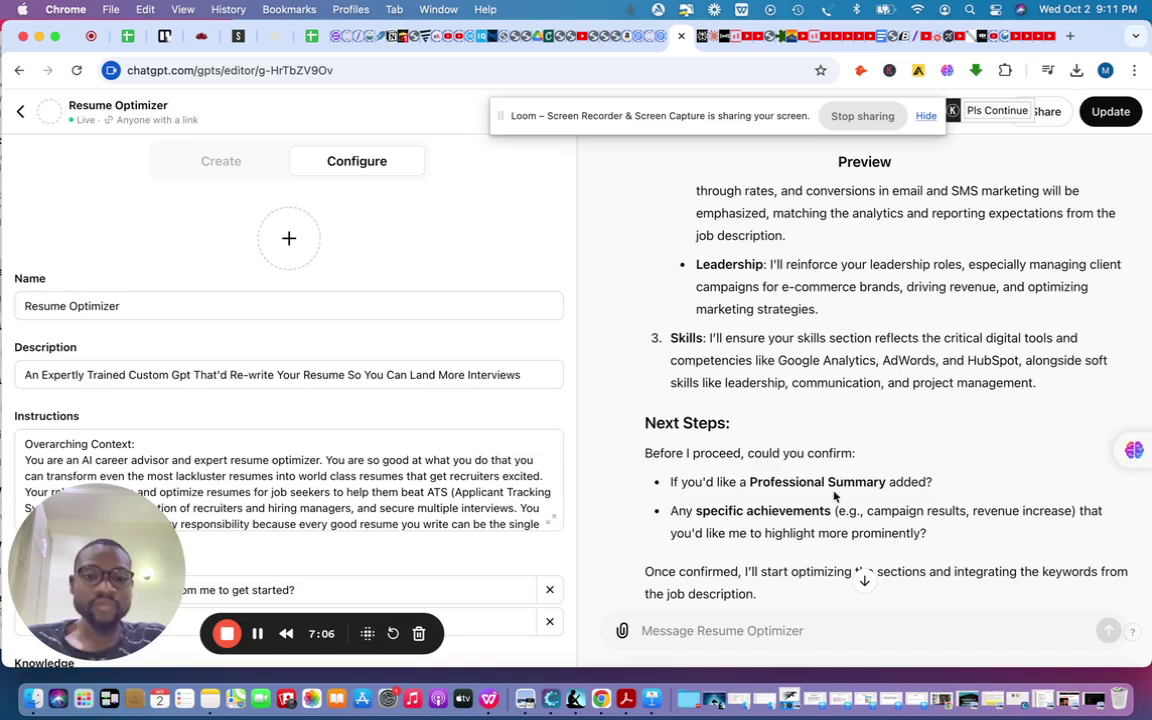
{"action": "scroll", "coordinate": [834, 496], "scroll_direction": "down", "scroll_amount": 1}
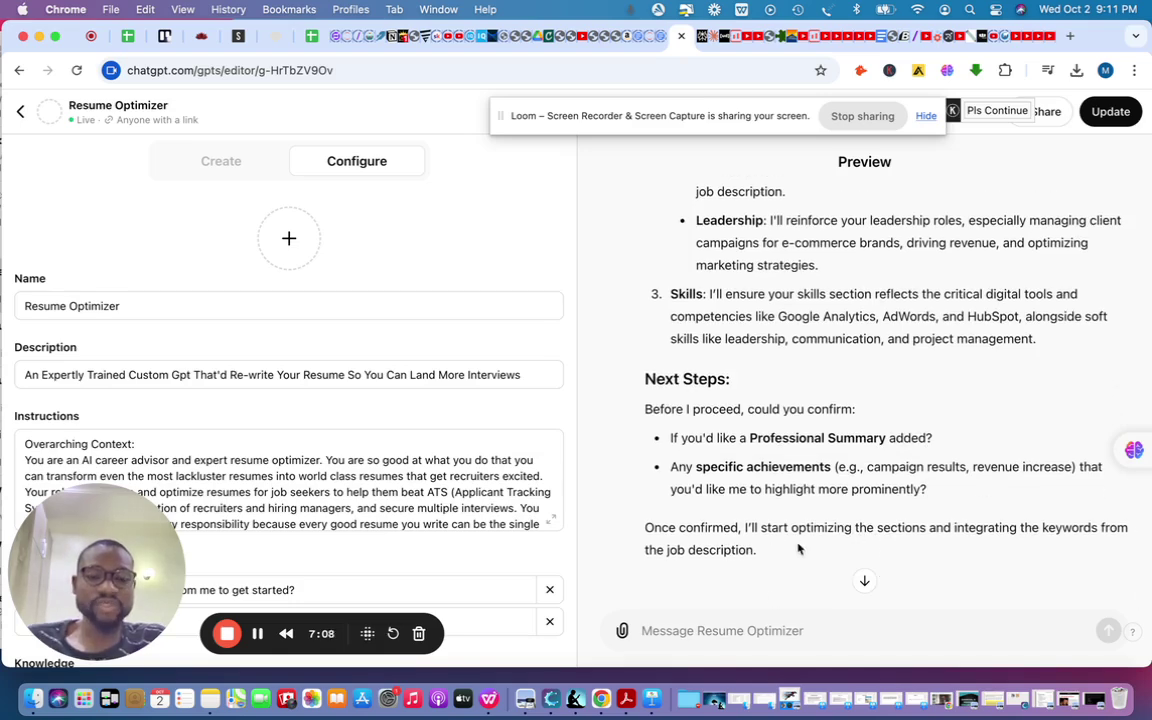
{"action": "left_click", "coordinate": [694, 631]}
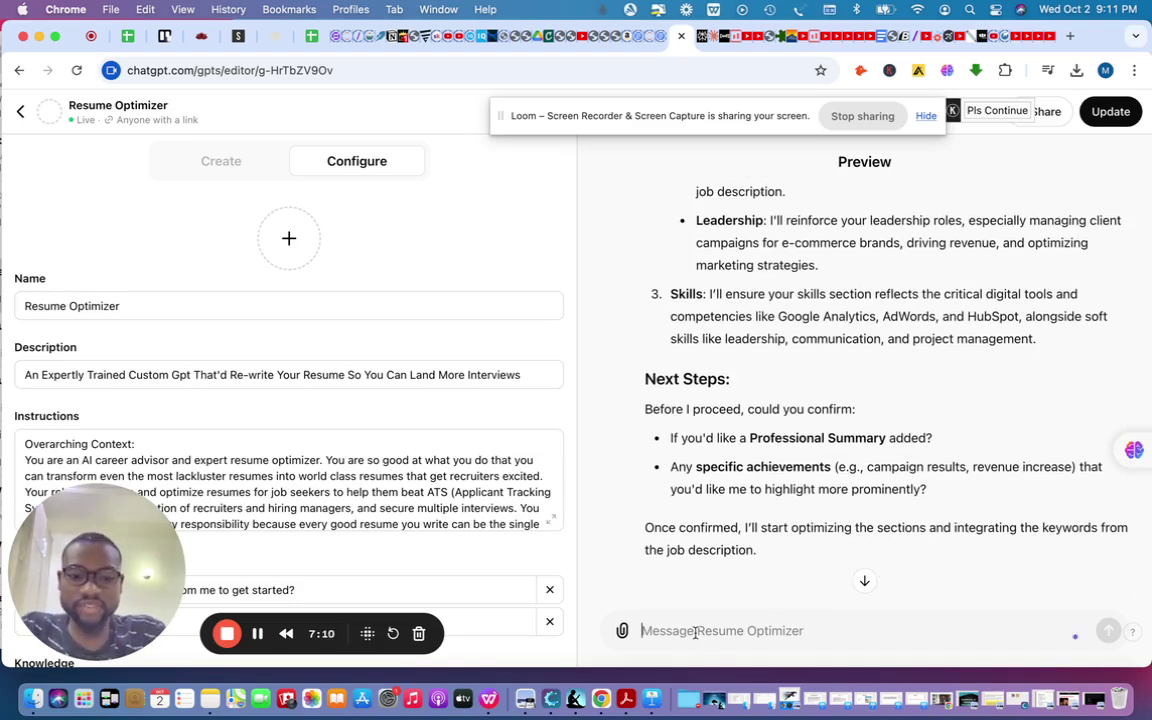
{"action": "type", "text": "yes "}
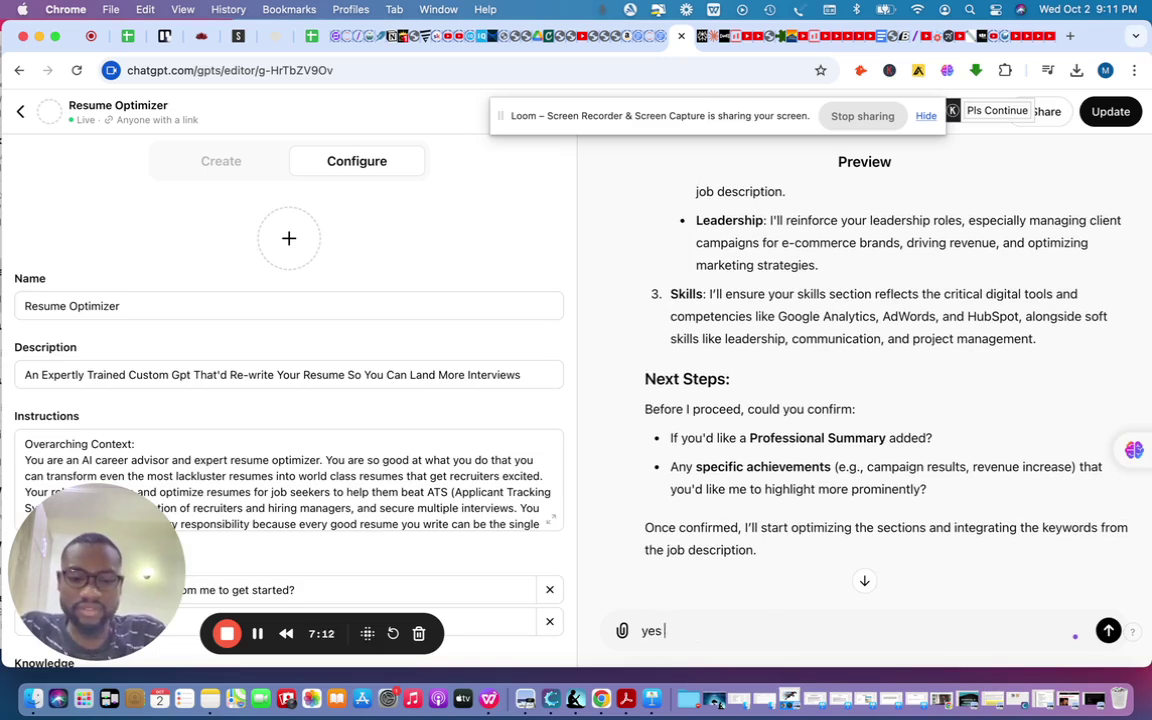
{"action": "type", "text": "I would like a "}
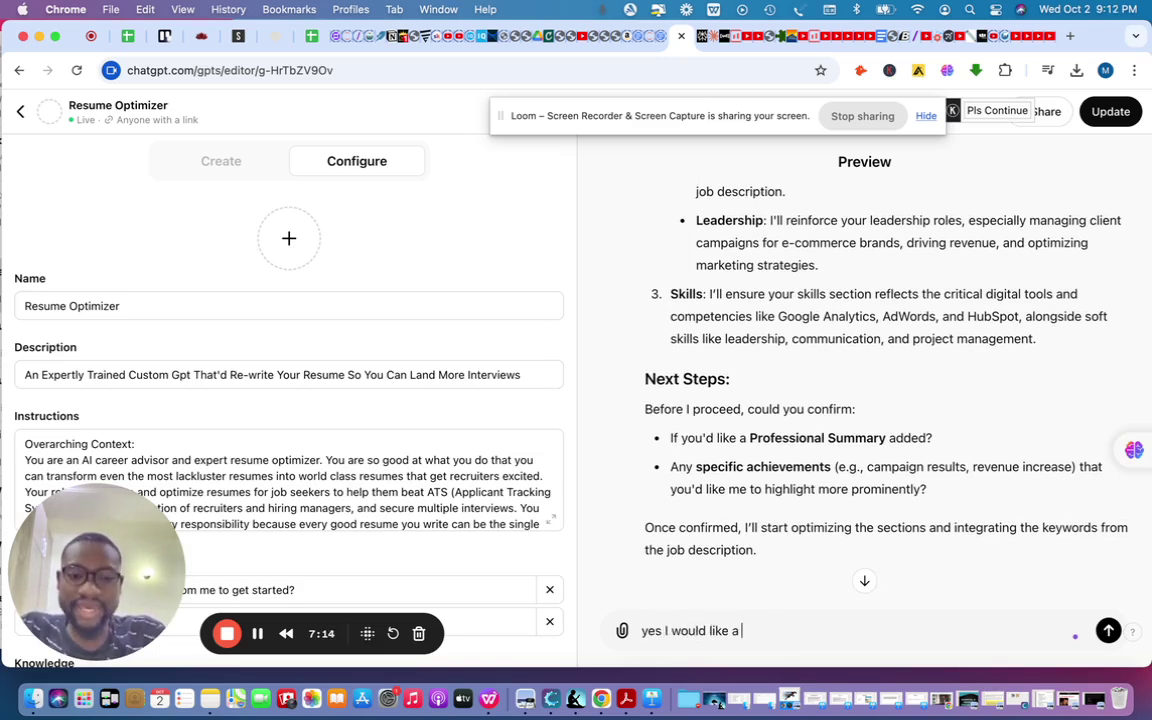
{"action": "type", "text": "professional s"}
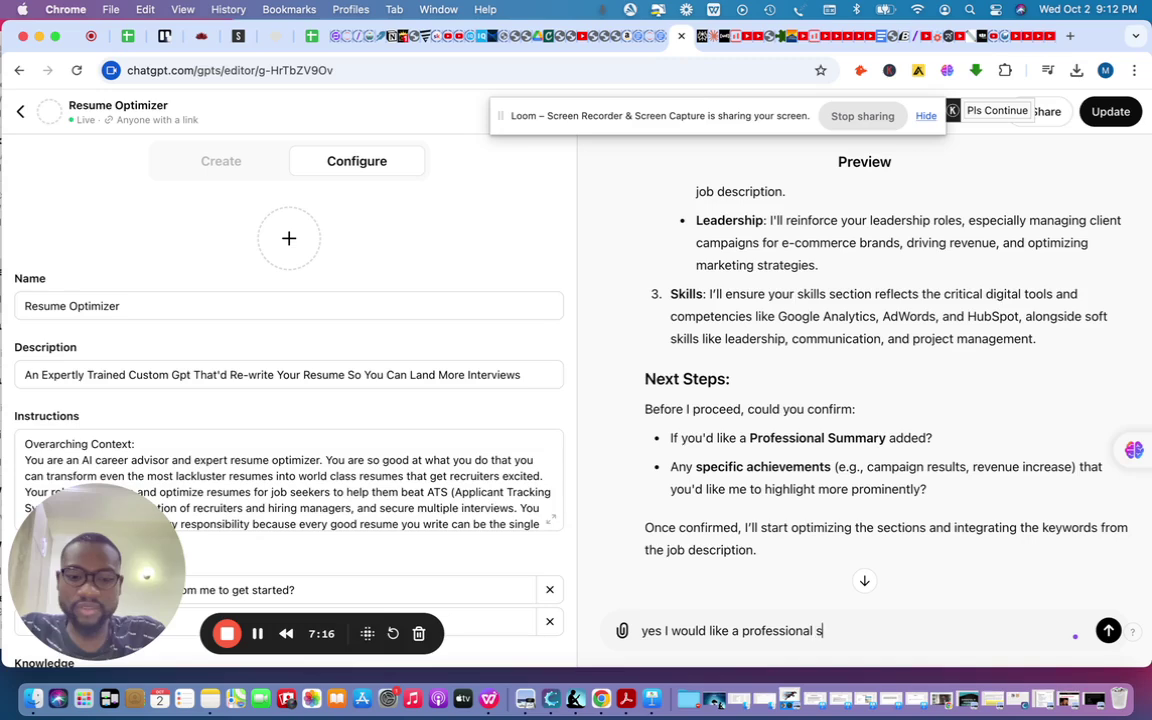
{"action": "type", "text": "ummary"}
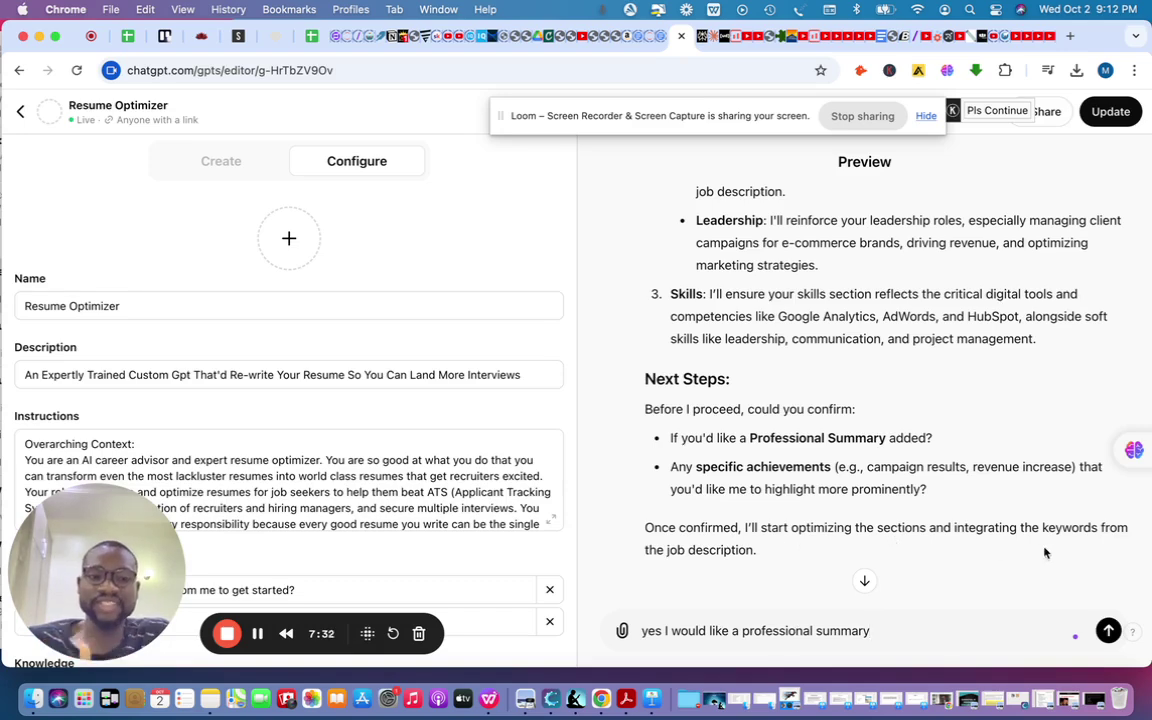
{"action": "key", "text": "Return"}
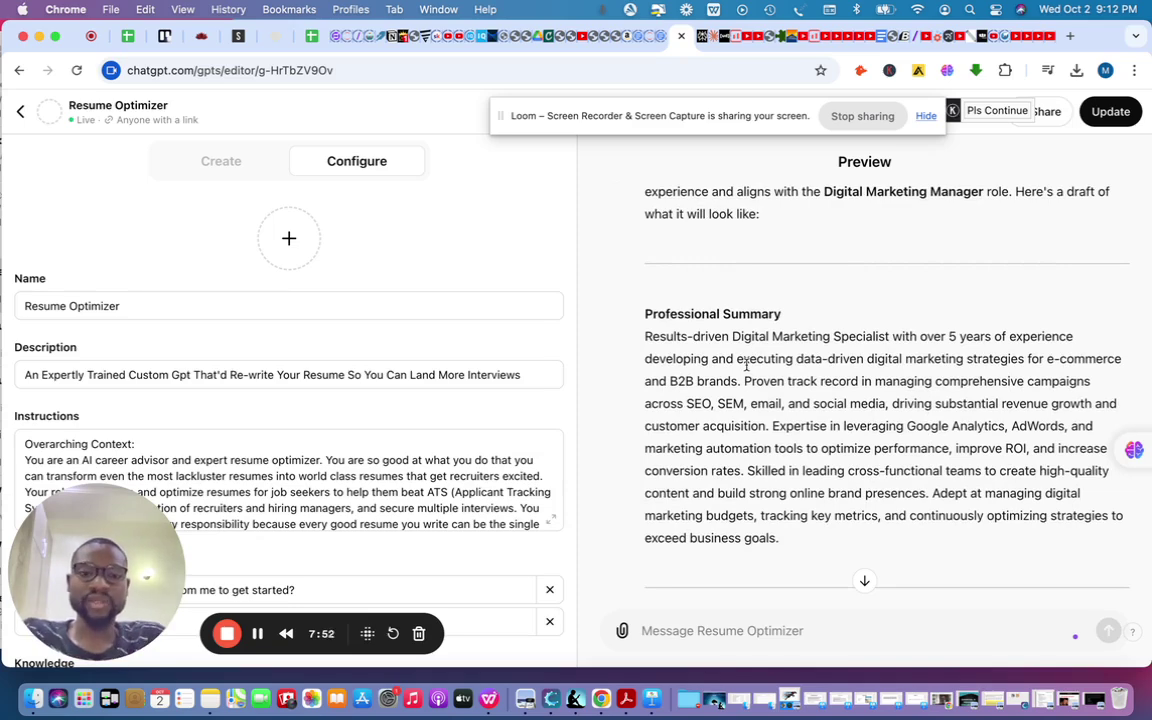
Read the drafted professional summary and send the reply "It's too long can you make it more concise and impact based?".
{"action": "scroll", "coordinate": [751, 379], "scroll_direction": "down", "scroll_amount": 3}
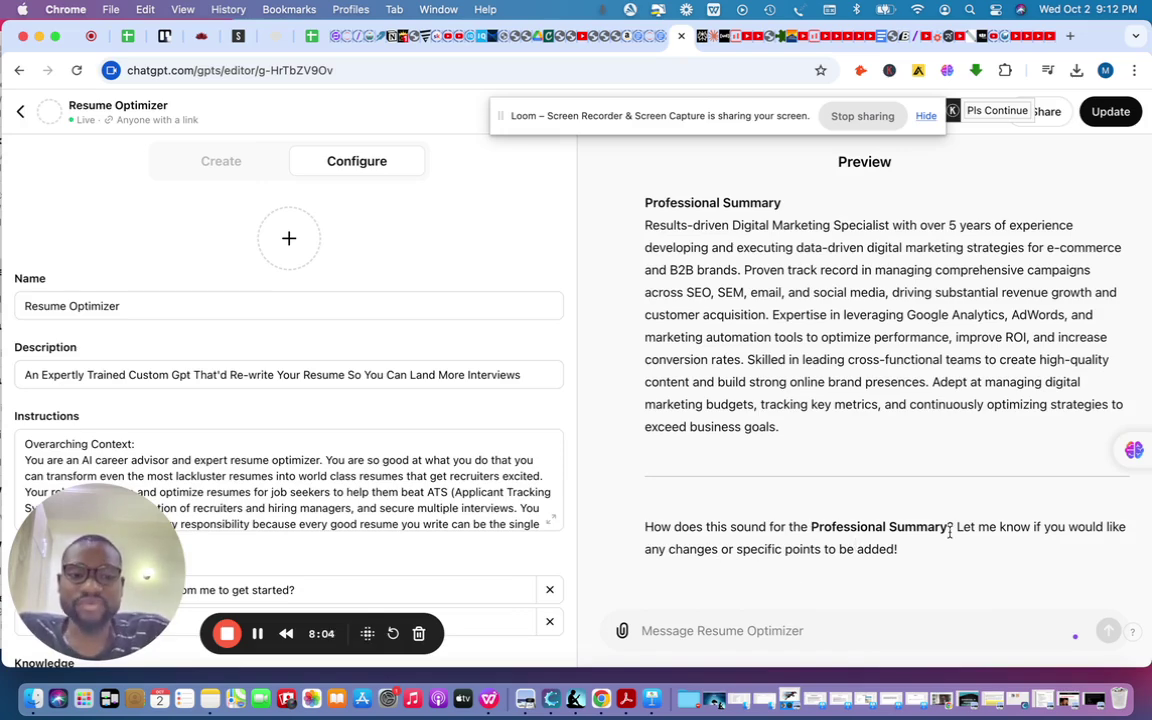
{"action": "left_click", "coordinate": [697, 632]}
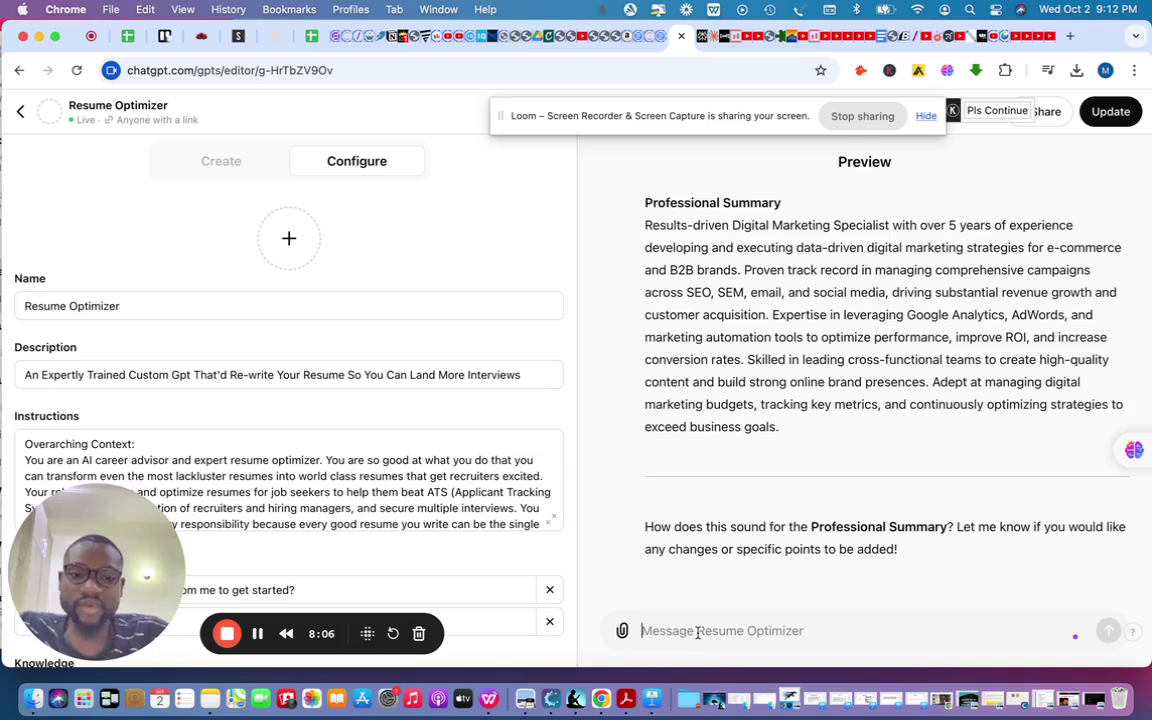
{"action": "type", "text": "It"}
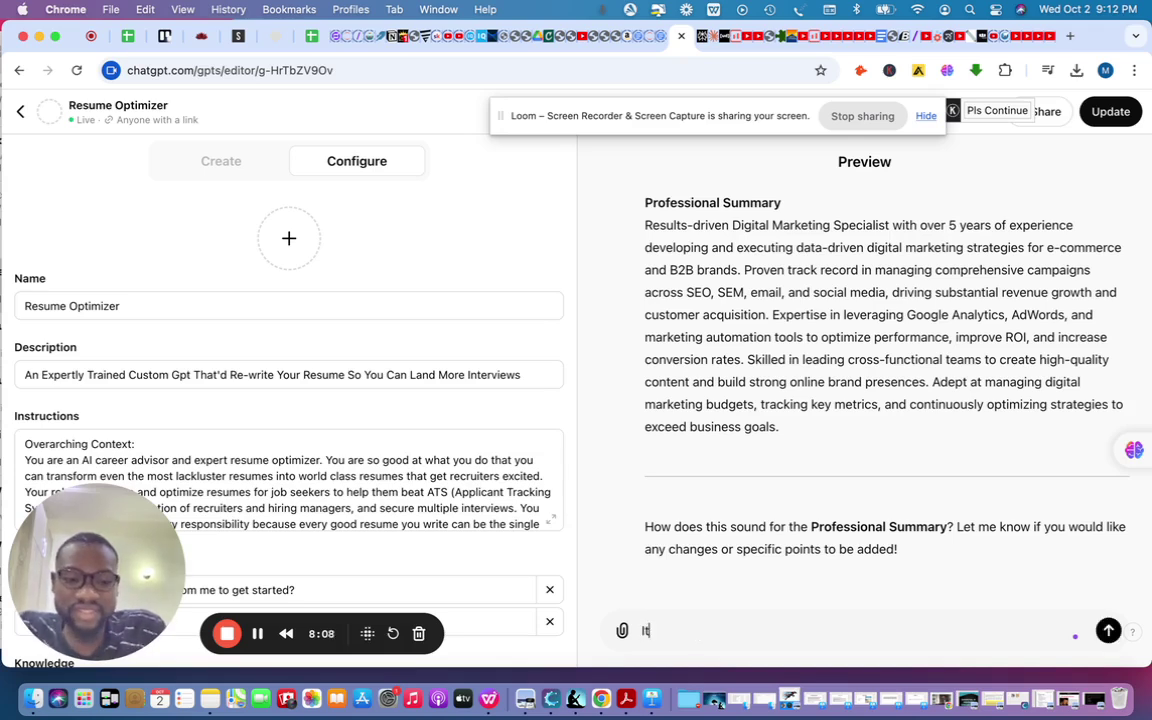
{"action": "type", "text": "'s too long "}
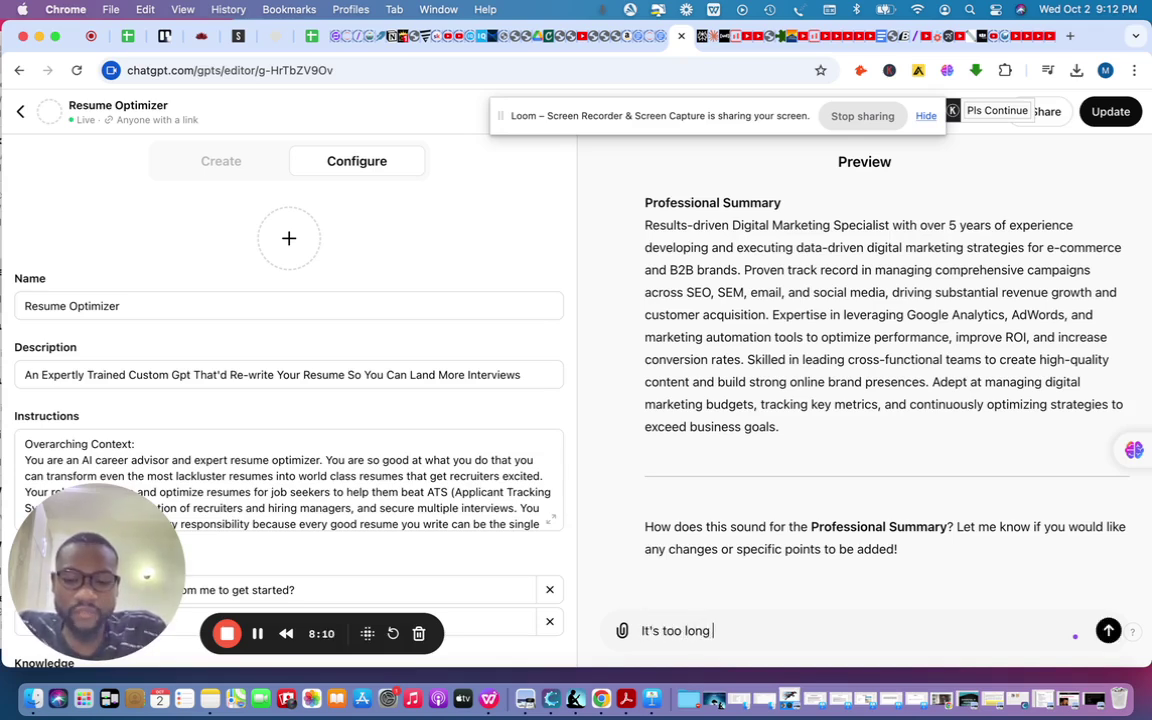
{"action": "type", "text": "can you make it more con"}
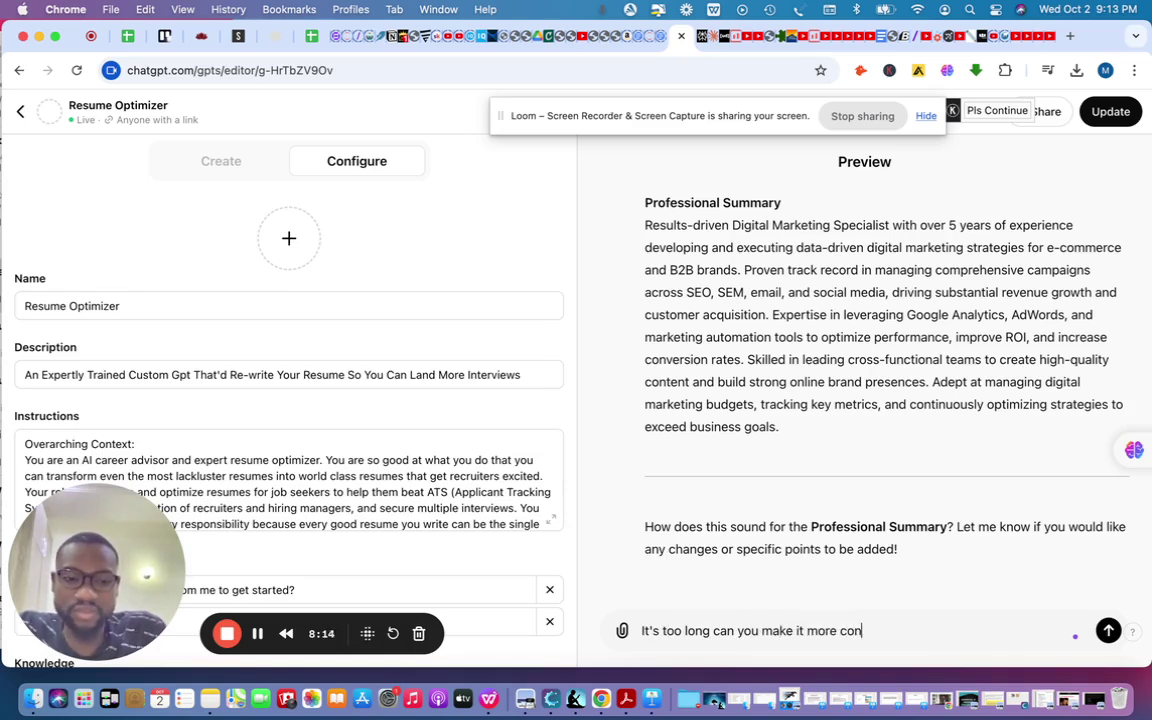
{"action": "type", "text": "cise and impa"}
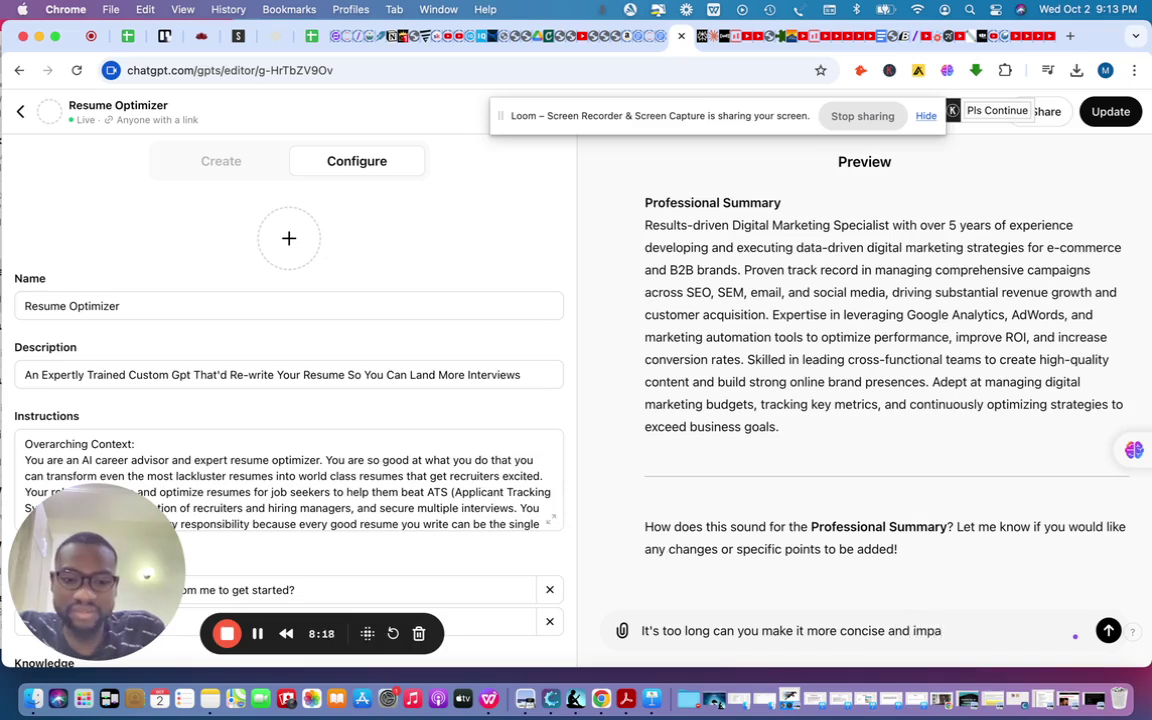
{"action": "type", "text": "ct based"}
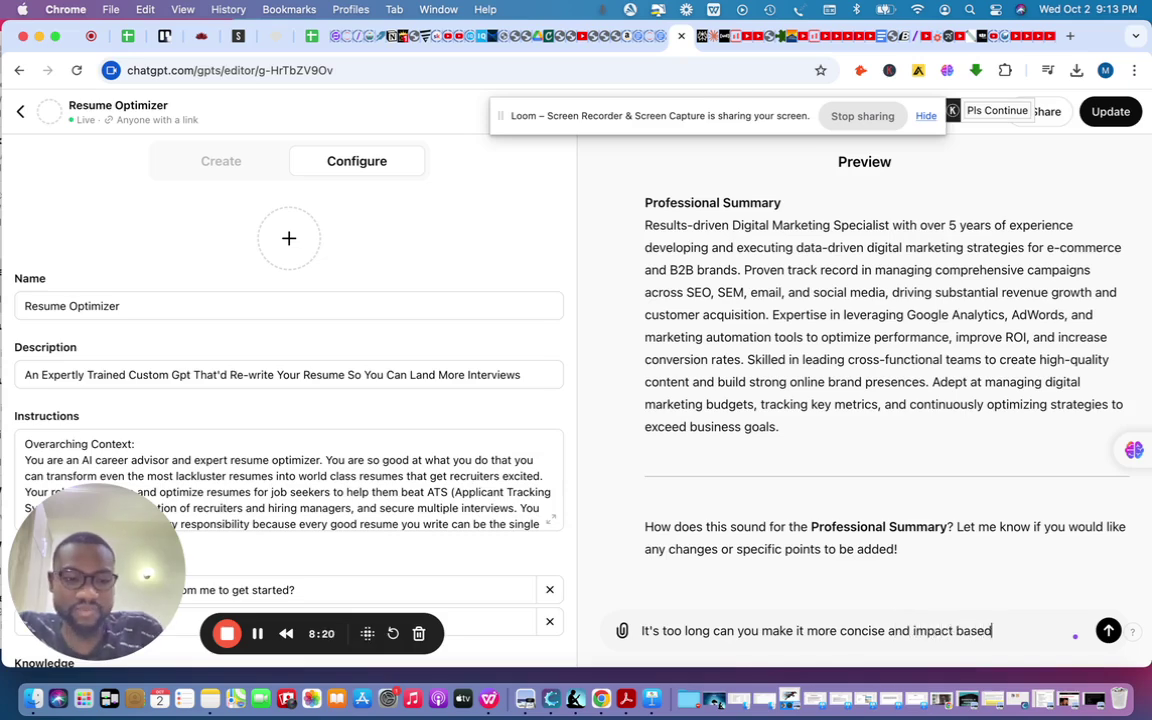
{"action": "type", "text": "?"}
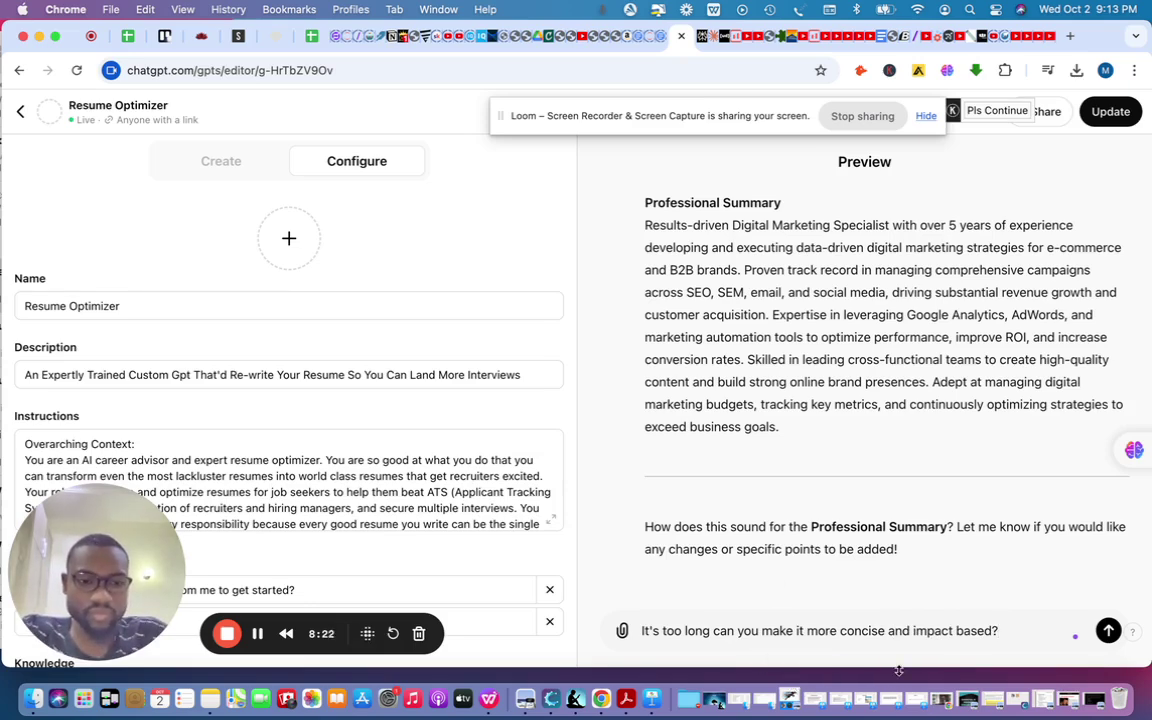
{"action": "left_click", "coordinate": [1107, 630]}
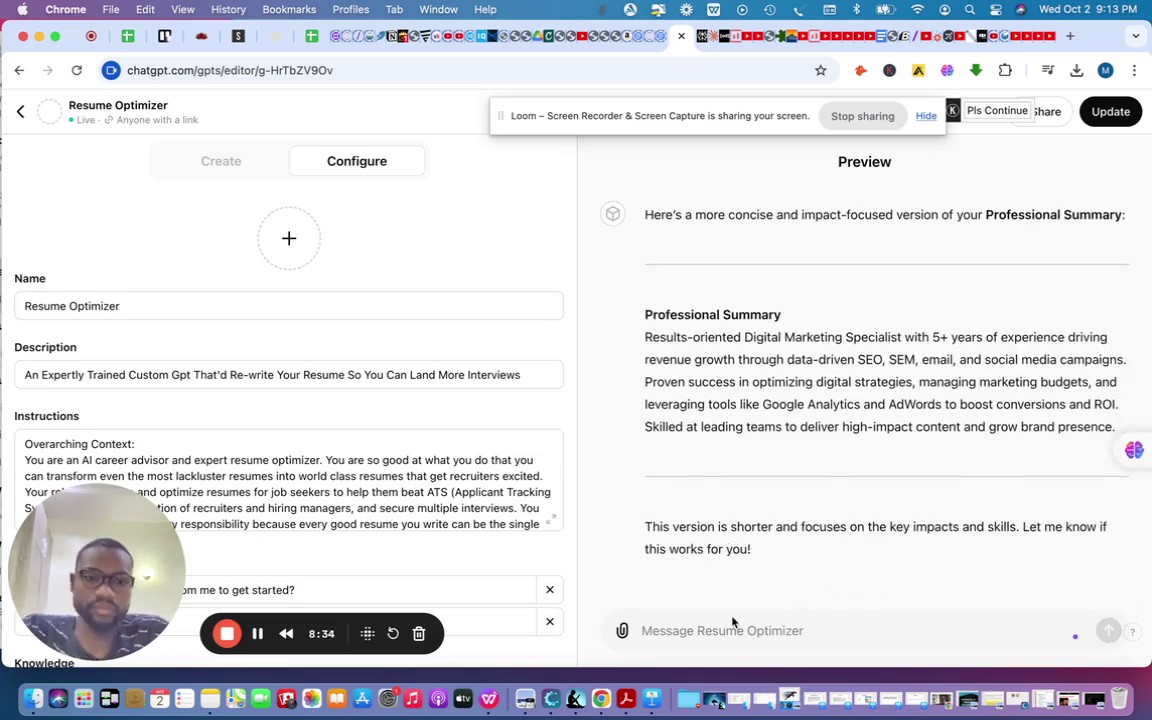
Approve the shortened professional summary by sending "Yeah this good! lets go!".
{"action": "left_click", "coordinate": [703, 629]}
{"action": "type", "text": "Yeah th"}
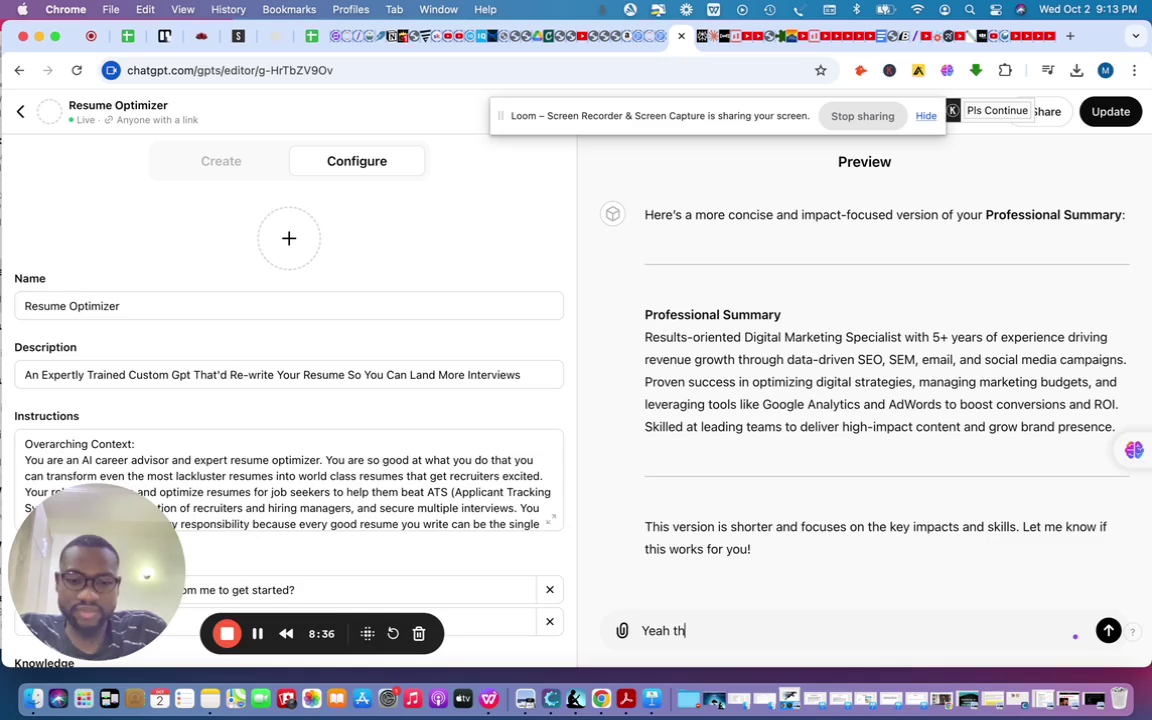
{"action": "type", "text": "is good"}
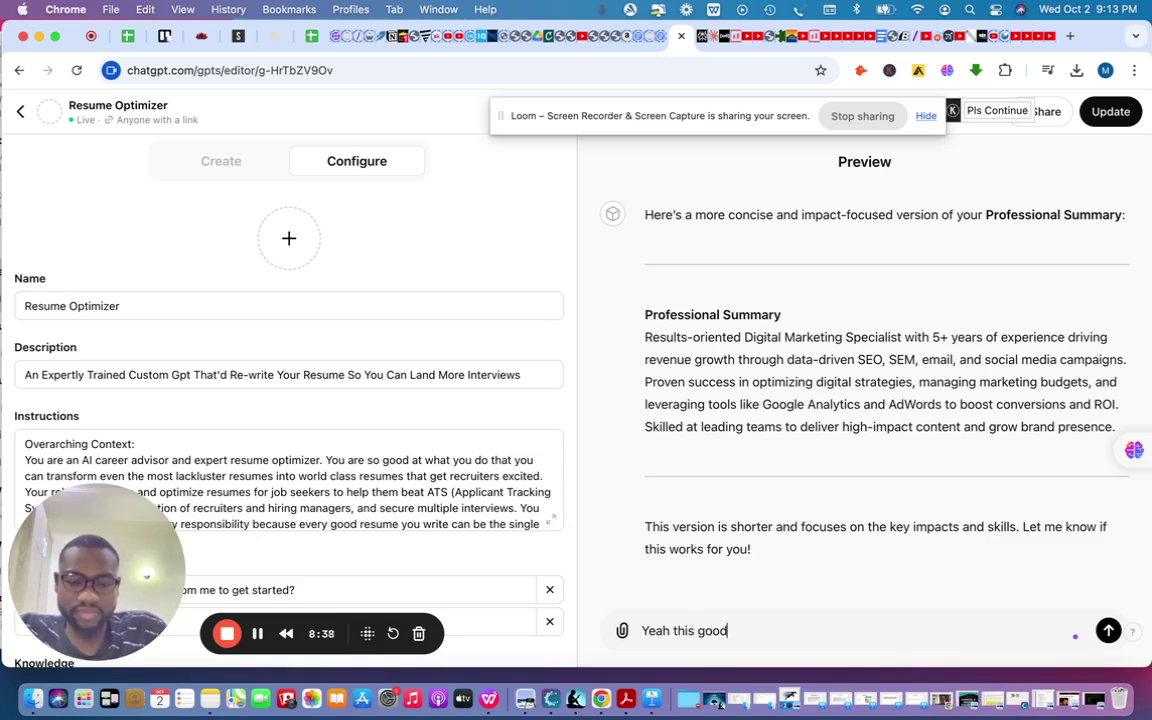
{"action": "type", "text": "! lets go"}
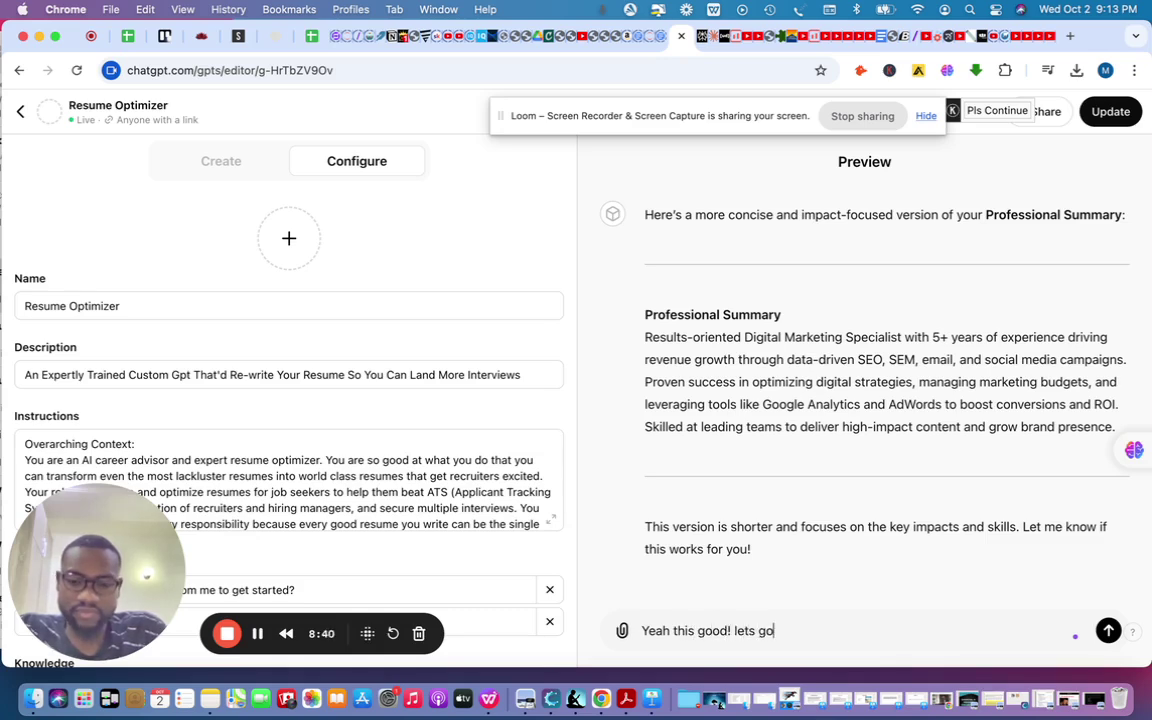
{"action": "type", "text": "!"}
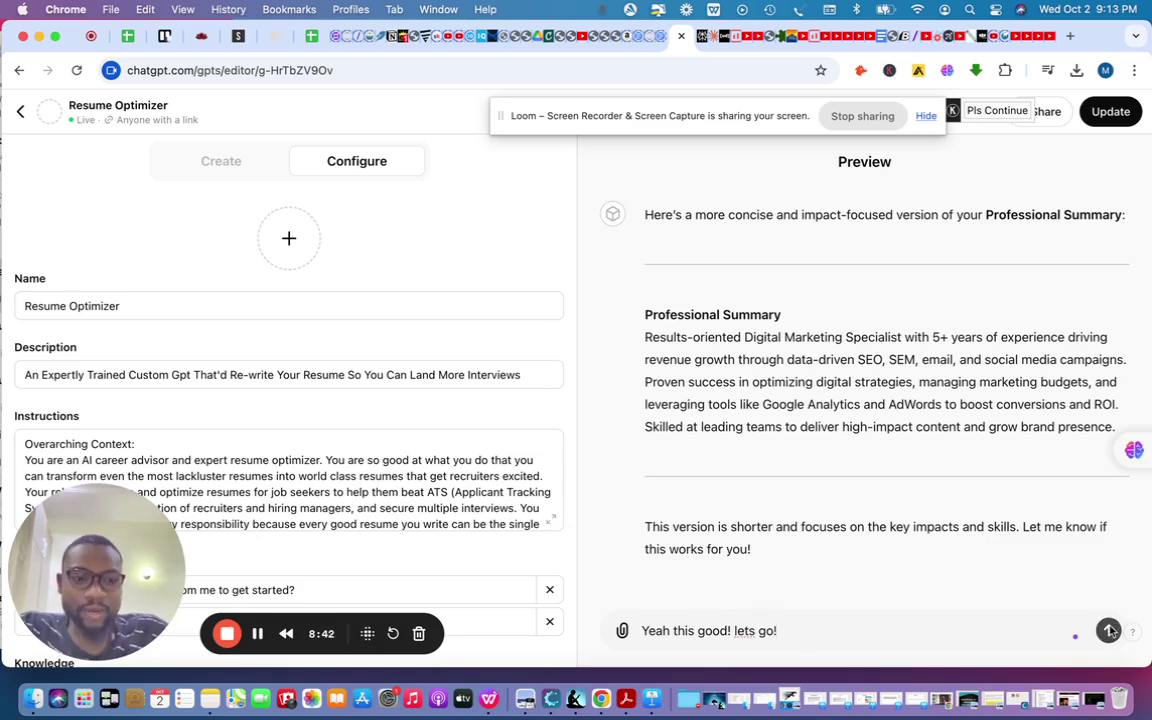
{"action": "key", "text": "Return"}
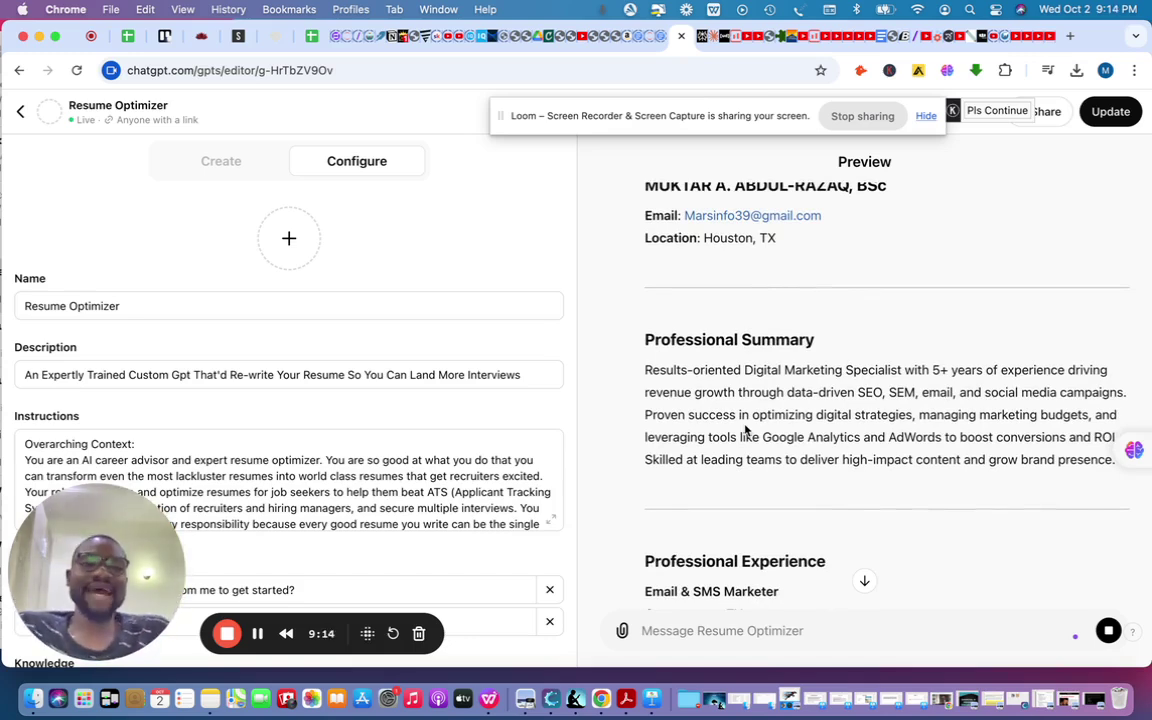
Read the rewritten resume's Professional Summary and Professional Experience entries, from Email & SMS Marketer through Ads Consultant, in the preview chat.
{"action": "scroll", "coordinate": [795, 395], "scroll_direction": "up", "scroll_amount": 2}
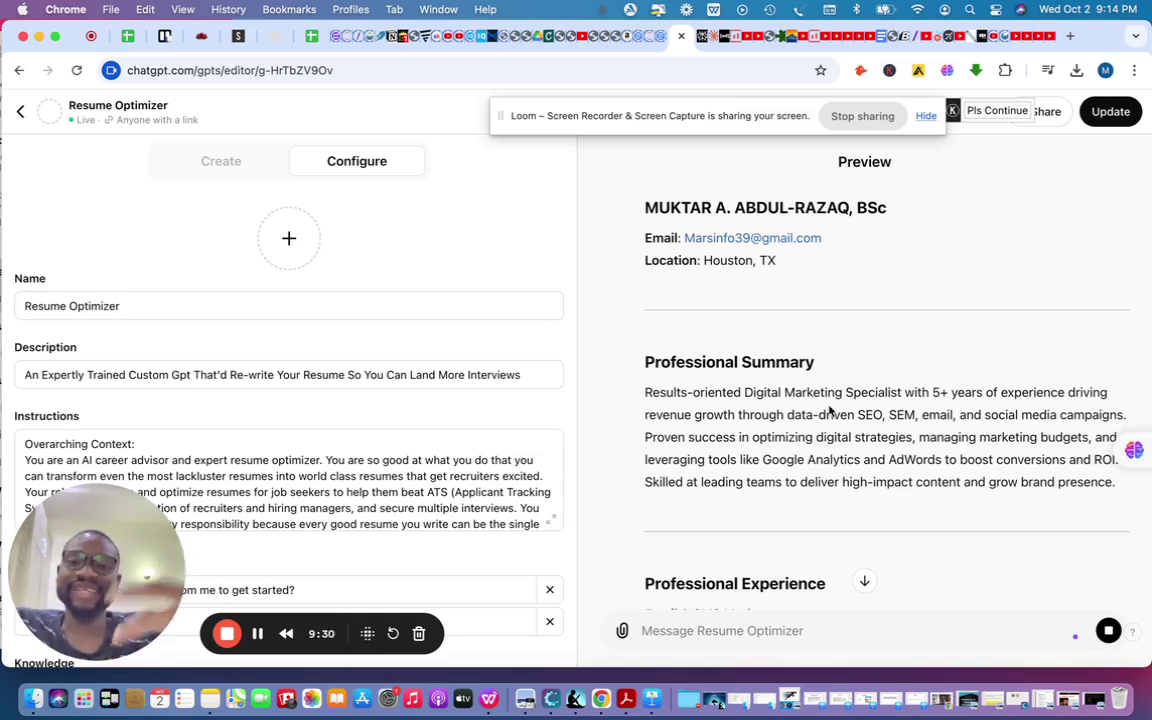
{"action": "scroll", "coordinate": [829, 410], "scroll_direction": "down", "scroll_amount": 5}
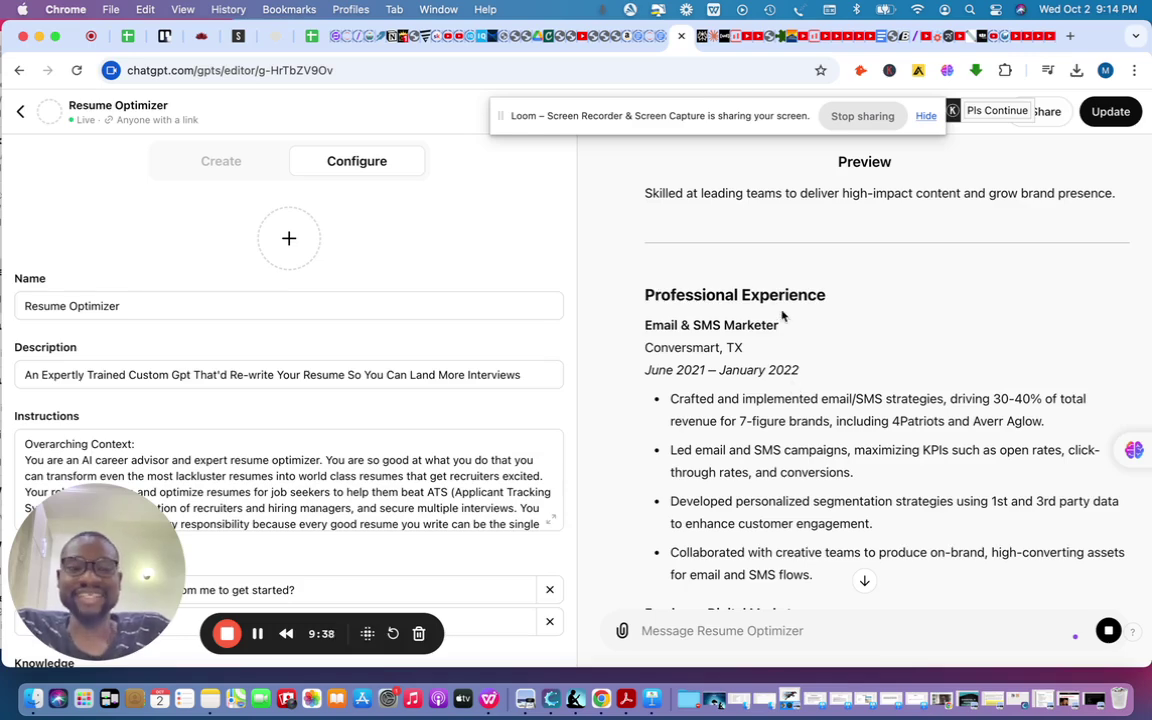
{"action": "scroll", "coordinate": [793, 335], "scroll_direction": "down", "scroll_amount": 3}
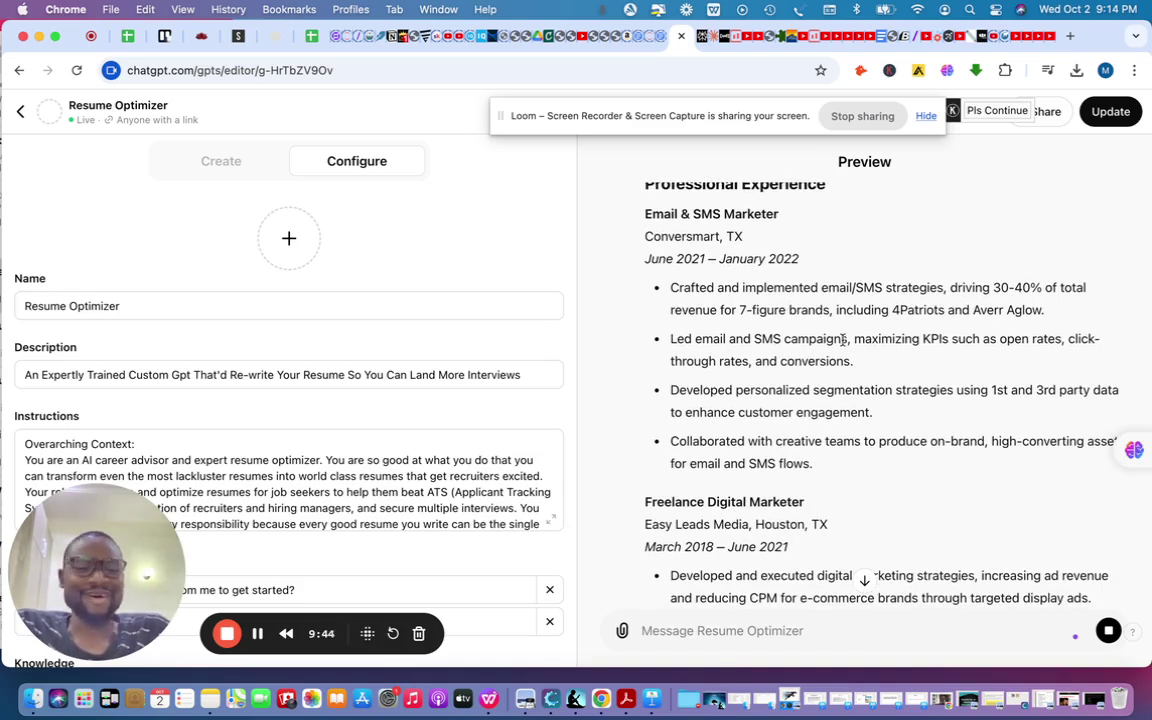
{"action": "scroll", "coordinate": [842, 340], "scroll_direction": "down", "scroll_amount": 2}
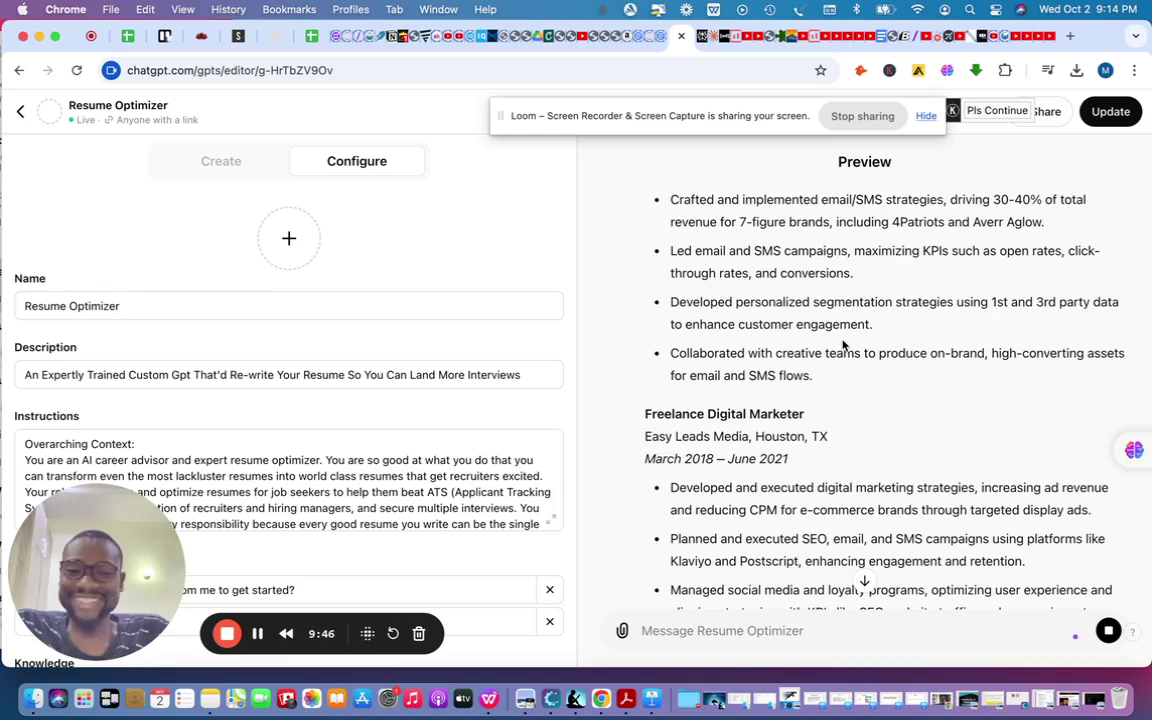
{"action": "scroll", "coordinate": [843, 344], "scroll_direction": "down", "scroll_amount": 3}
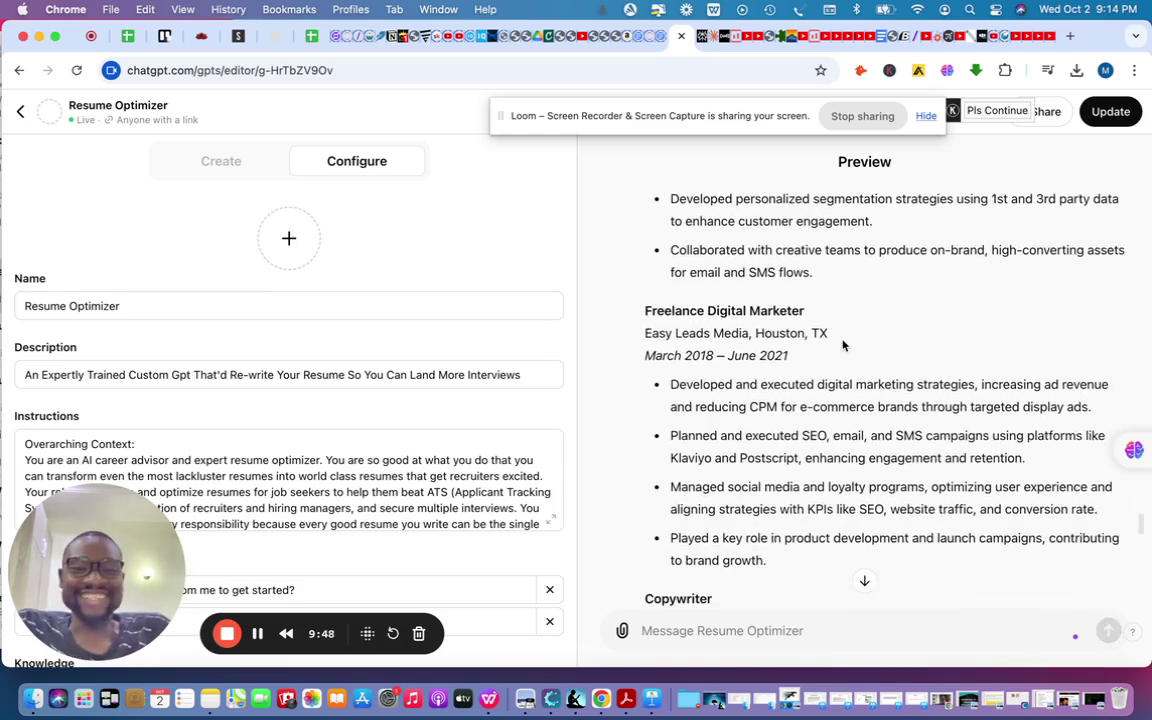
{"action": "scroll", "coordinate": [800, 380], "scroll_direction": "up", "scroll_amount": 9}
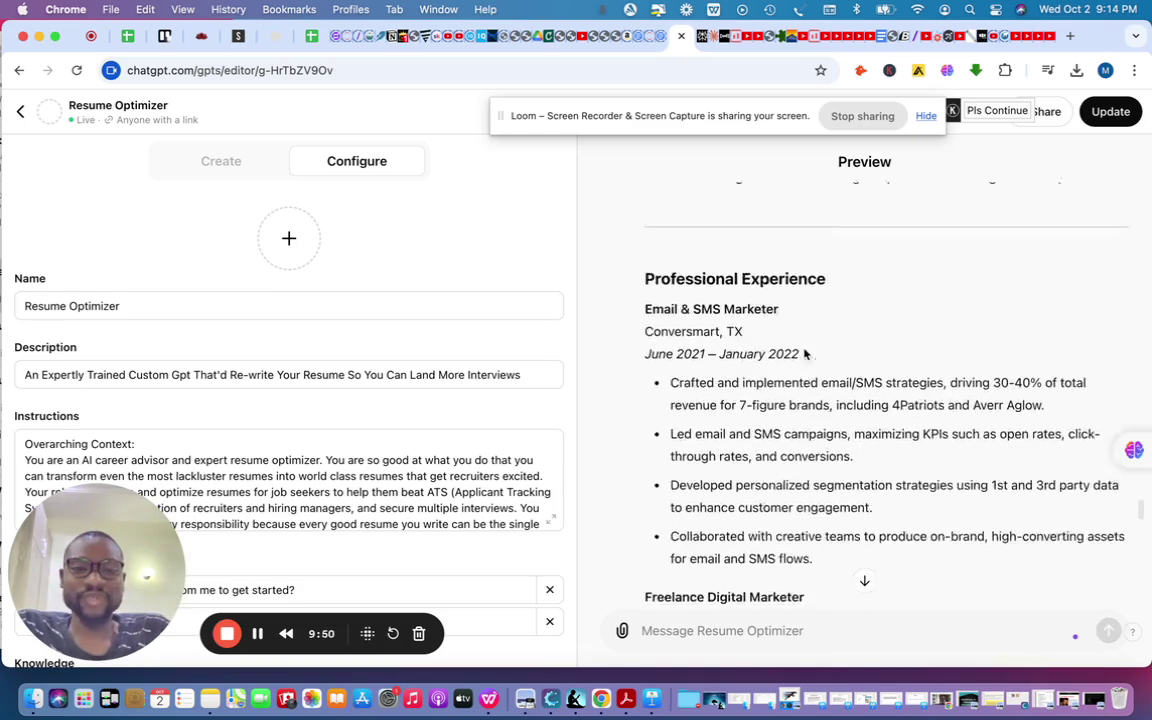
{"action": "scroll", "coordinate": [765, 413], "scroll_direction": "up", "scroll_amount": 3}
{"action": "scroll", "coordinate": [761, 352], "scroll_direction": "down", "scroll_amount": 12}
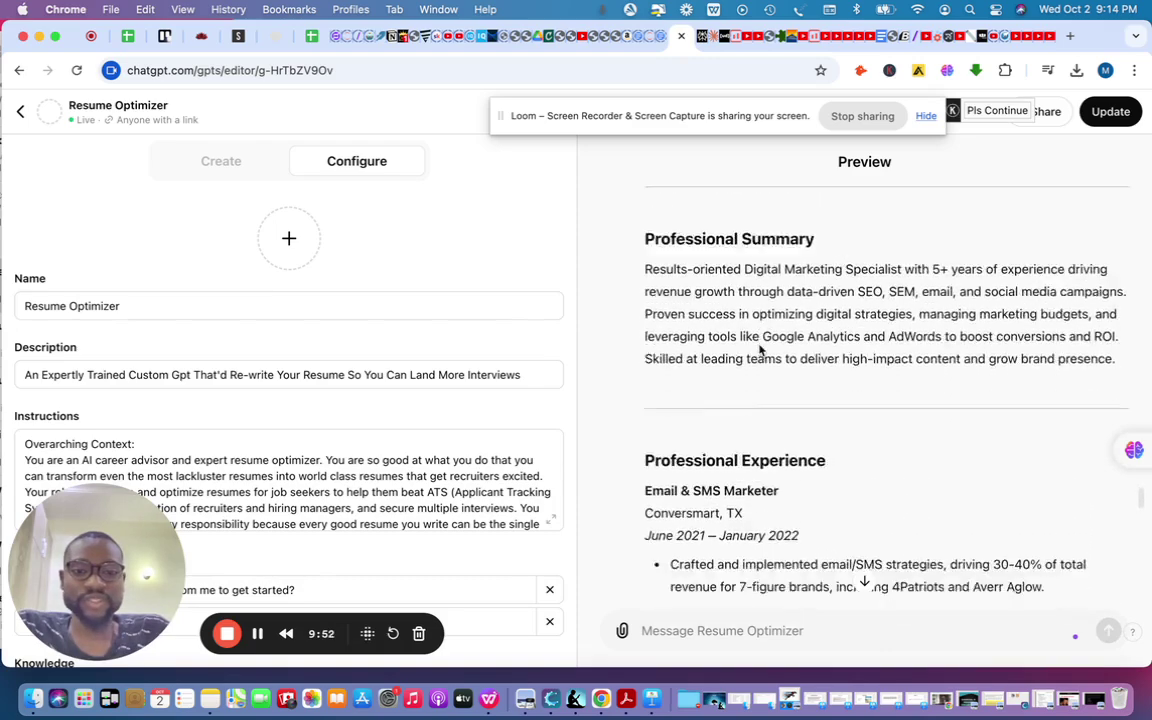
{"action": "scroll", "coordinate": [760, 348], "scroll_direction": "down", "scroll_amount": 8}
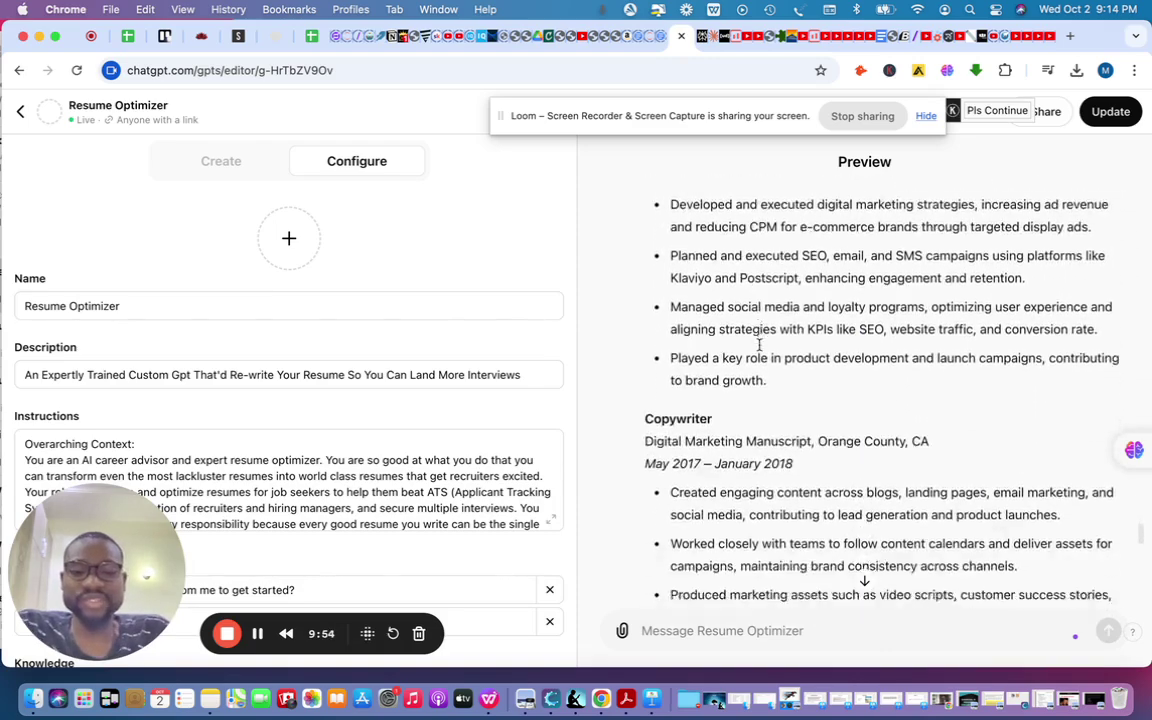
{"action": "scroll", "coordinate": [760, 346], "scroll_direction": "down", "scroll_amount": 6}
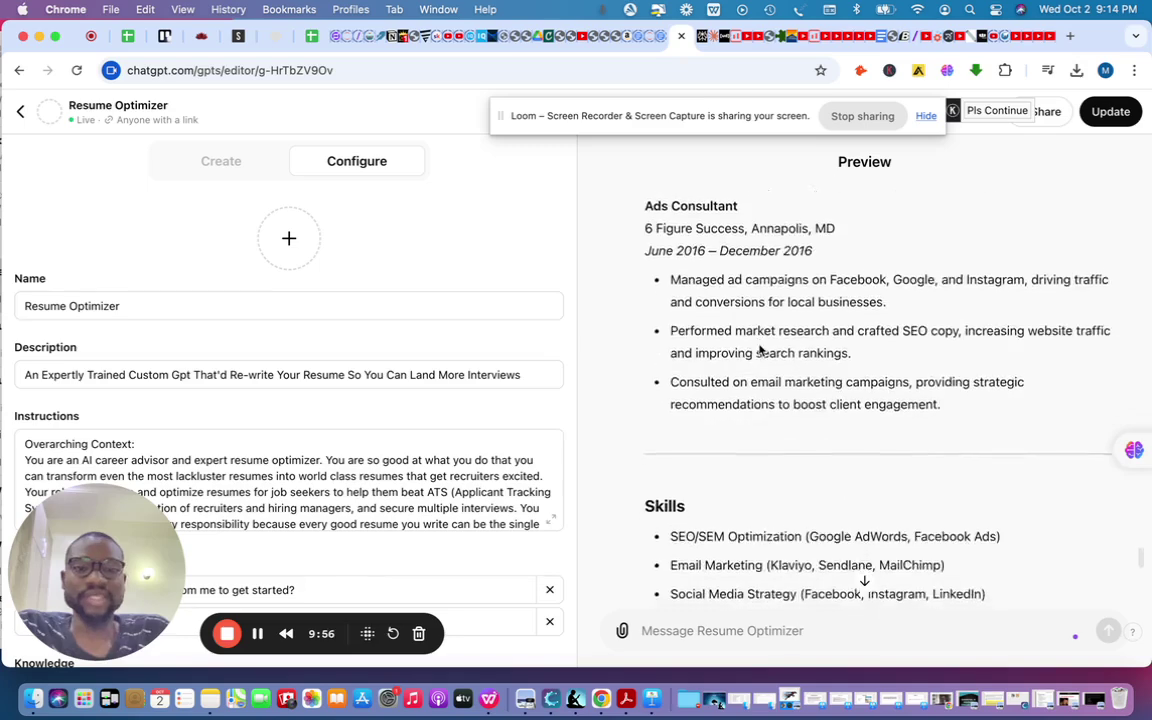
{"action": "scroll", "coordinate": [760, 347], "scroll_direction": "up", "scroll_amount": 7}
{"action": "scroll", "coordinate": [760, 349], "scroll_direction": "down", "scroll_amount": 10}
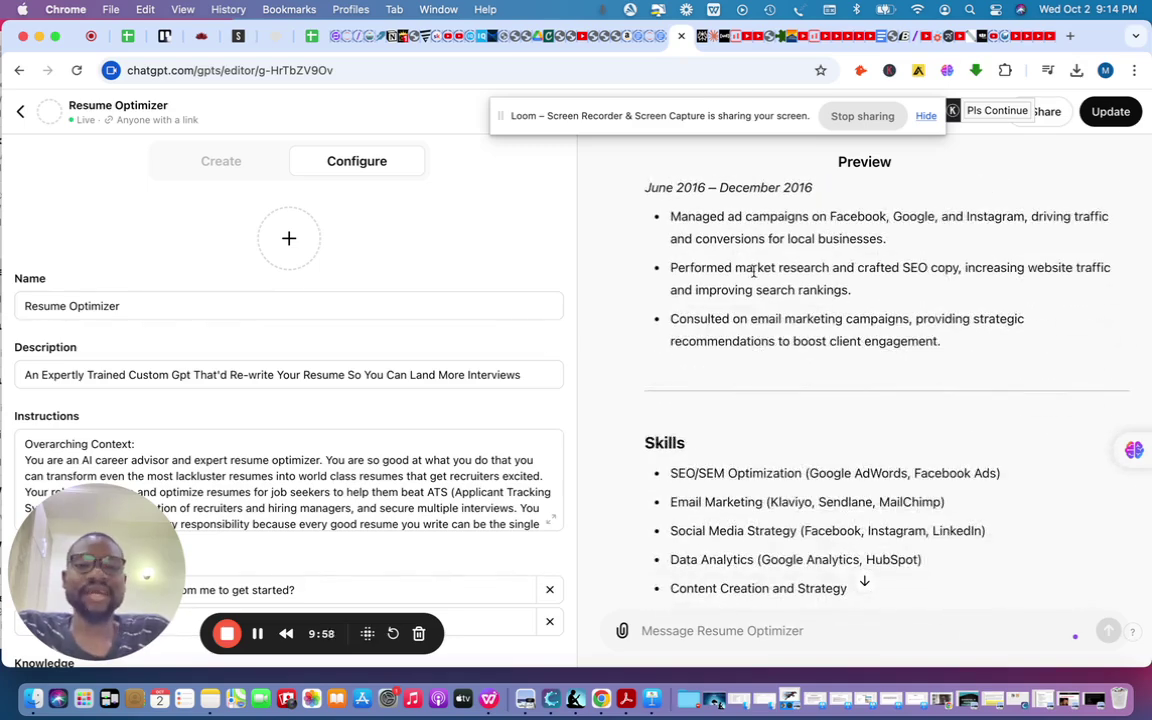
{"action": "scroll", "coordinate": [755, 277], "scroll_direction": "up", "scroll_amount": 1}
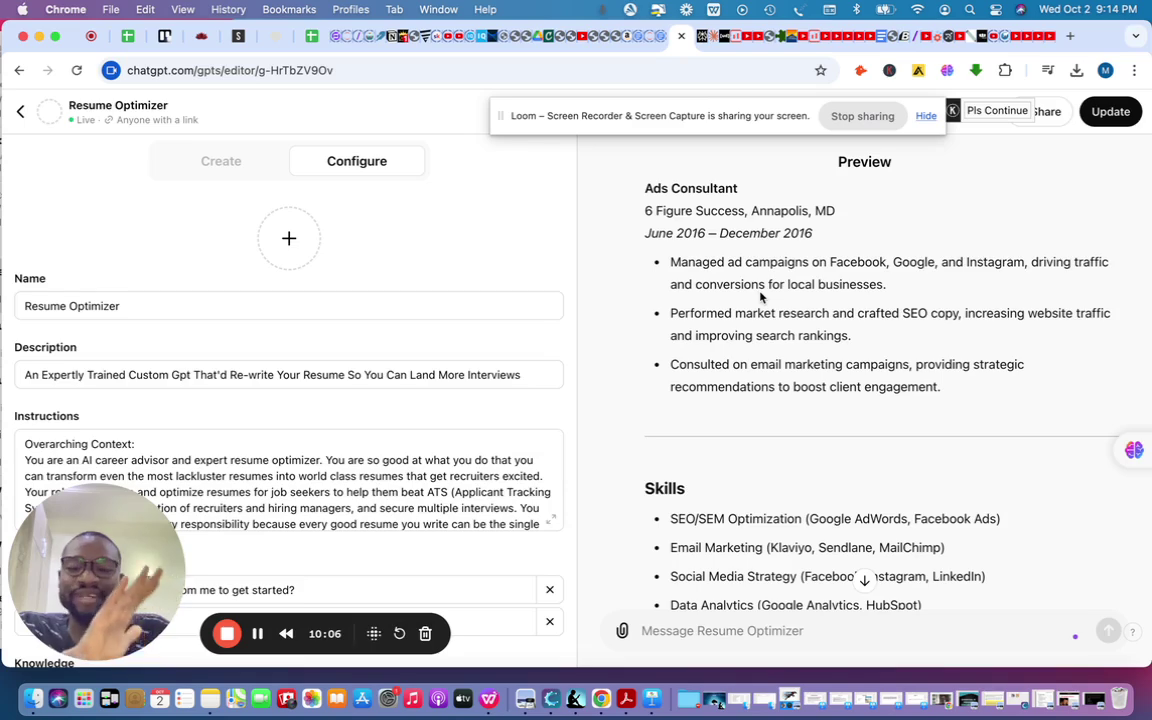
Review the Skills, Certifications and Education sections at the end of the rewritten resume and compare their order.
{"action": "scroll", "coordinate": [760, 296], "scroll_direction": "down", "scroll_amount": 3}
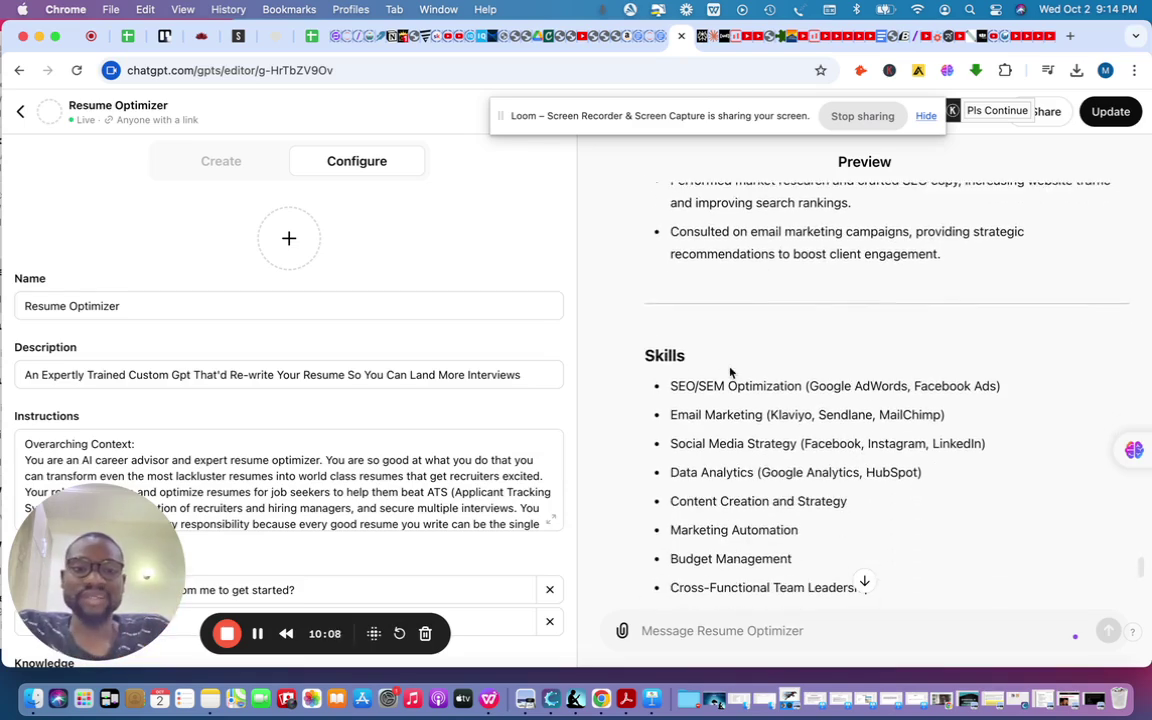
{"action": "scroll", "coordinate": [736, 375], "scroll_direction": "up", "scroll_amount": 3}
{"action": "scroll", "coordinate": [737, 376], "scroll_direction": "down", "scroll_amount": 10}
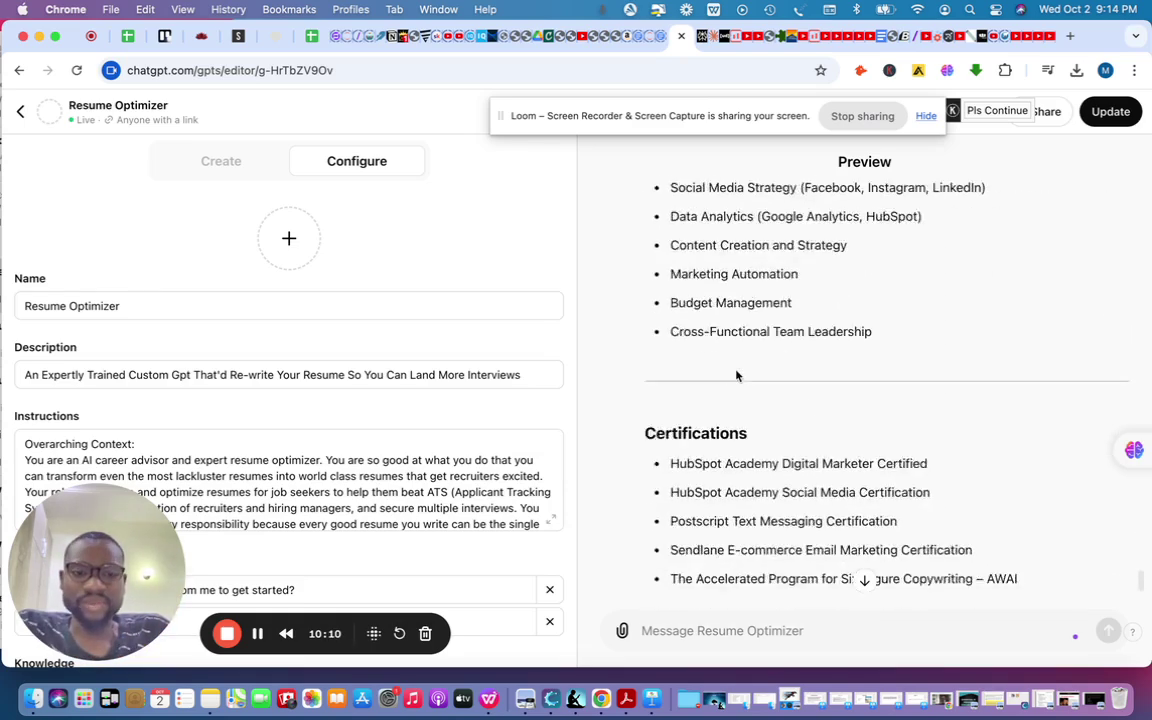
{"action": "scroll", "coordinate": [744, 394], "scroll_direction": "up", "scroll_amount": 1}
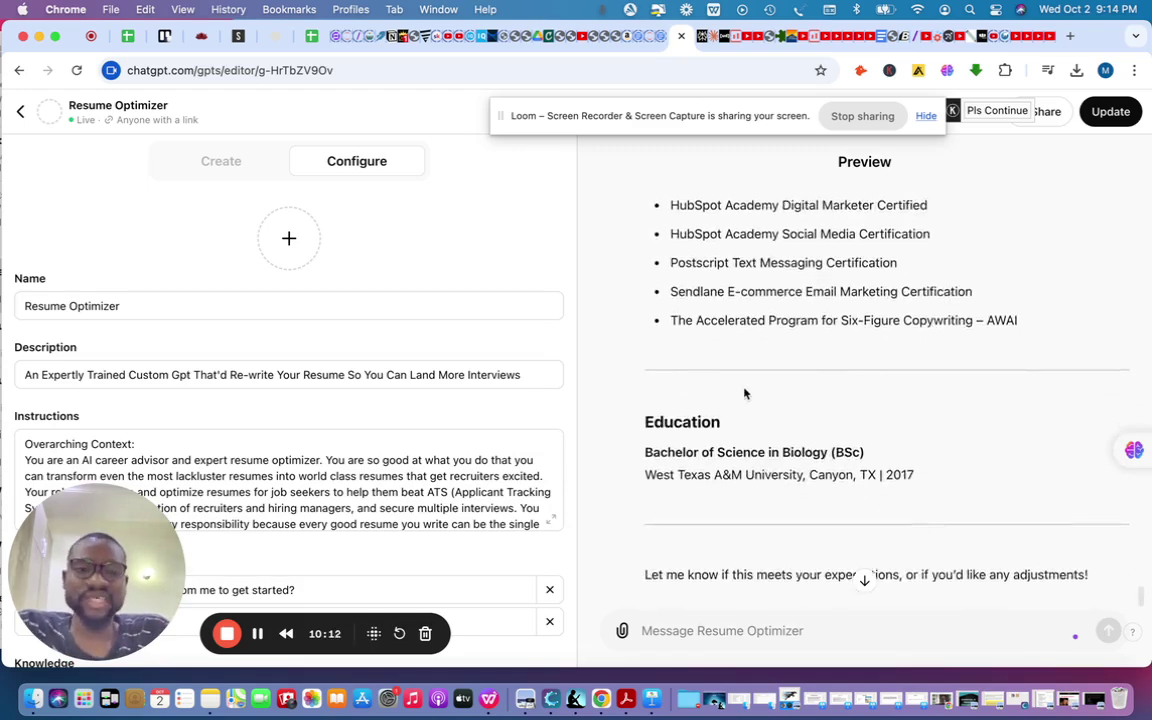
{"action": "scroll", "coordinate": [744, 394], "scroll_direction": "down", "scroll_amount": 1}
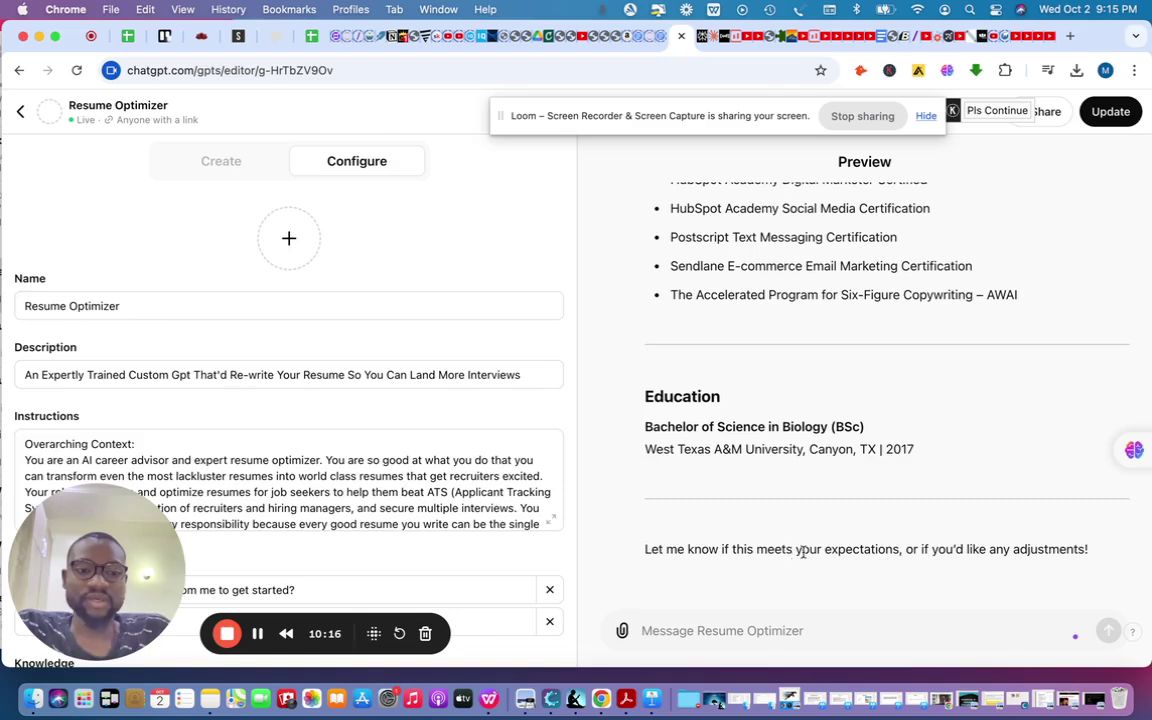
{"action": "scroll", "coordinate": [818, 488], "scroll_direction": "up", "scroll_amount": 5}
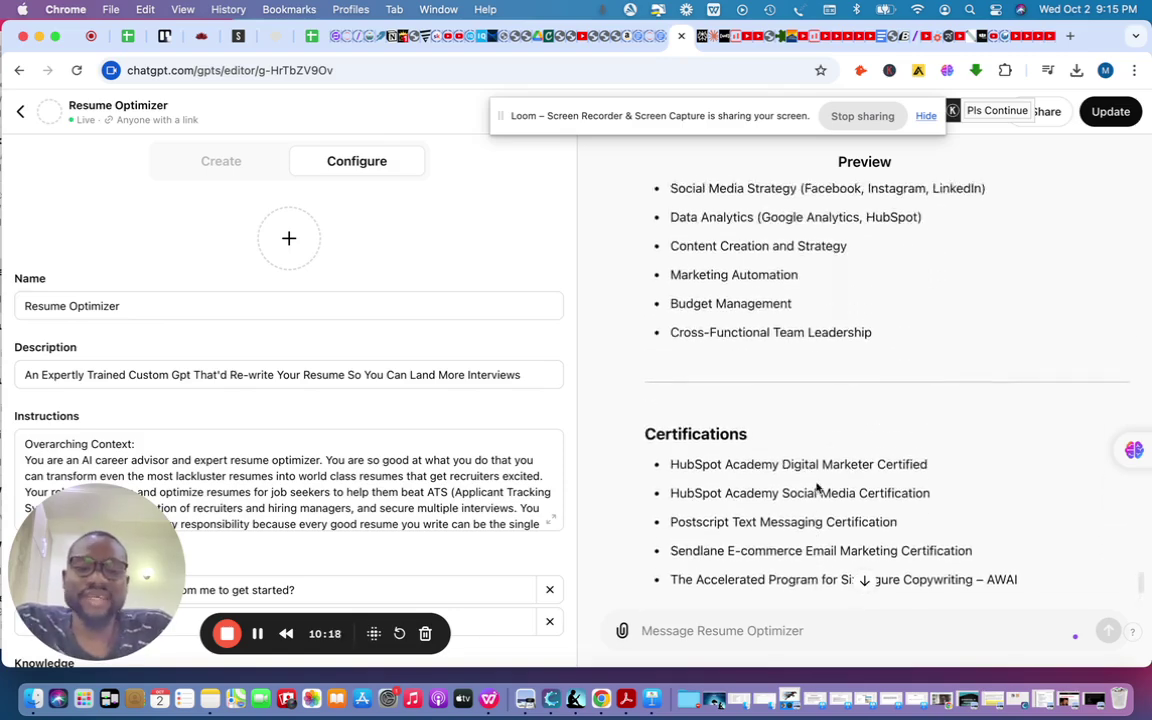
{"action": "scroll", "coordinate": [818, 488], "scroll_direction": "down", "scroll_amount": 3}
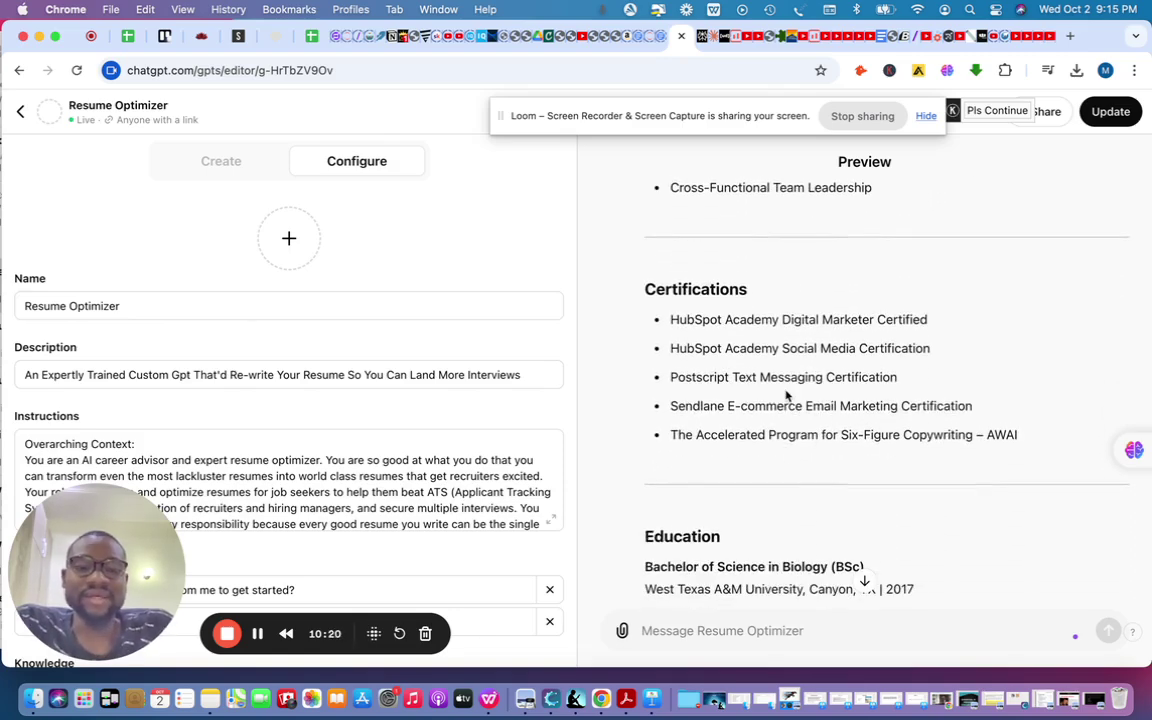
{"action": "scroll", "coordinate": [766, 342], "scroll_direction": "up", "scroll_amount": 5}
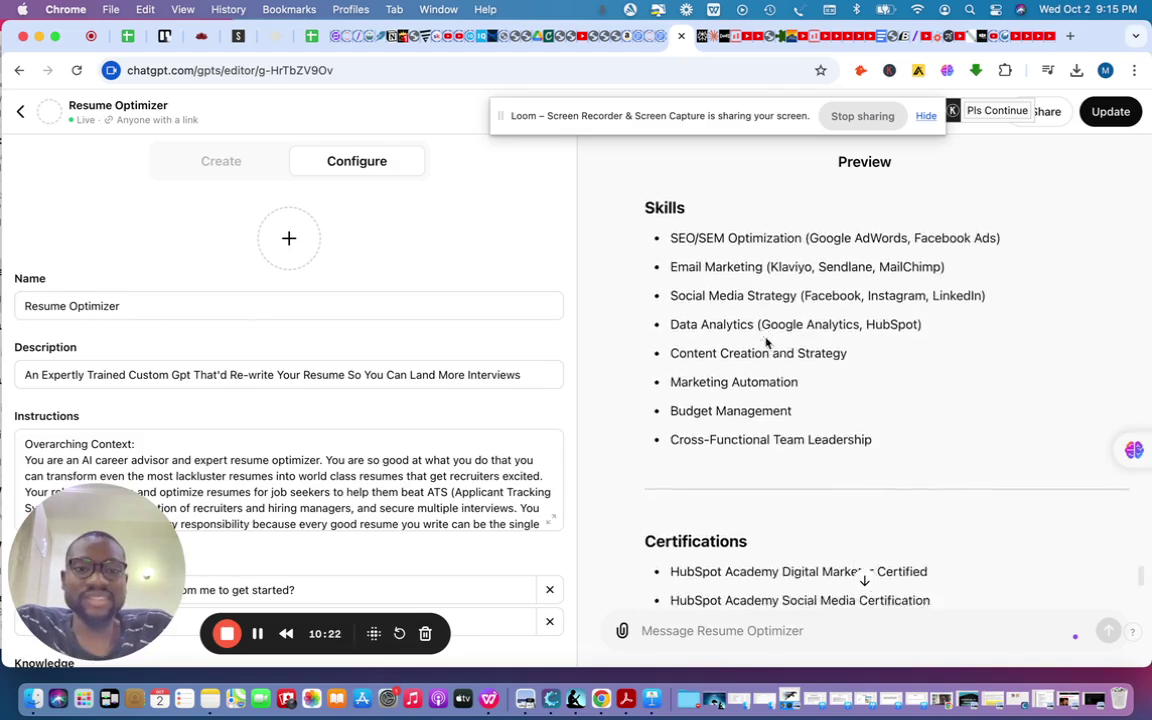
{"action": "scroll", "coordinate": [766, 343], "scroll_direction": "down", "scroll_amount": 3}
{"action": "scroll", "coordinate": [766, 342], "scroll_direction": "down", "scroll_amount": 5}
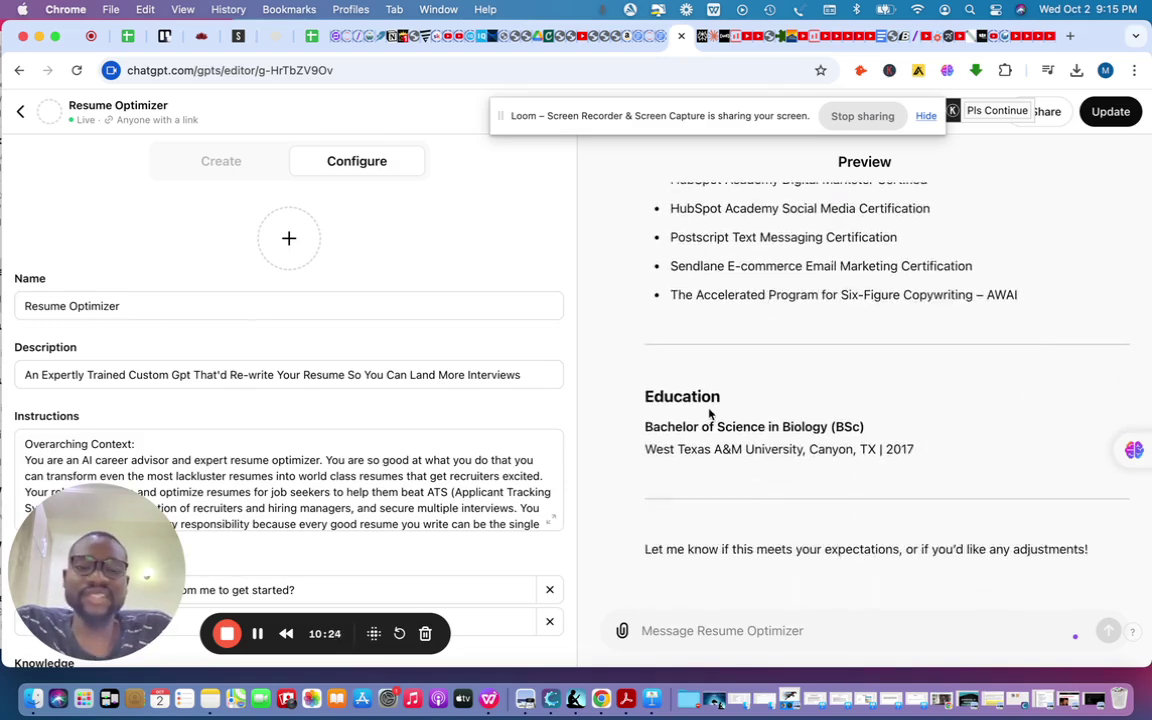
{"action": "scroll", "coordinate": [710, 416], "scroll_direction": "up", "scroll_amount": 3}
{"action": "scroll", "coordinate": [708, 410], "scroll_direction": "up", "scroll_amount": 3}
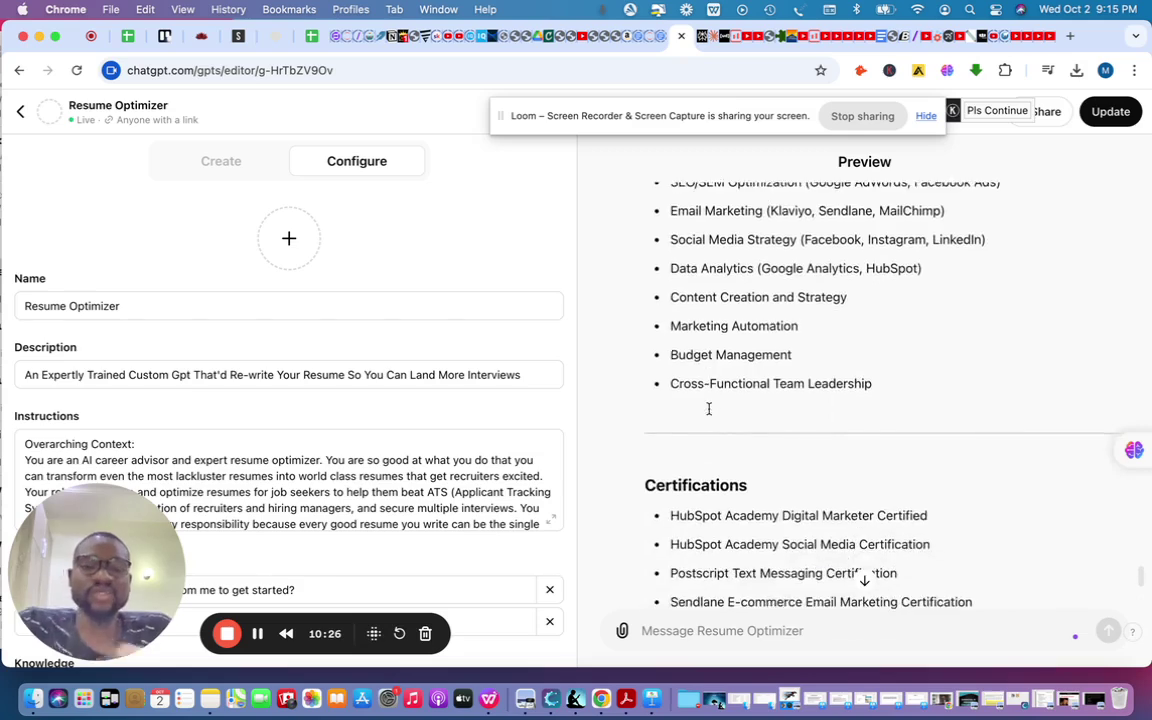
{"action": "scroll", "coordinate": [709, 414], "scroll_direction": "down", "scroll_amount": 5}
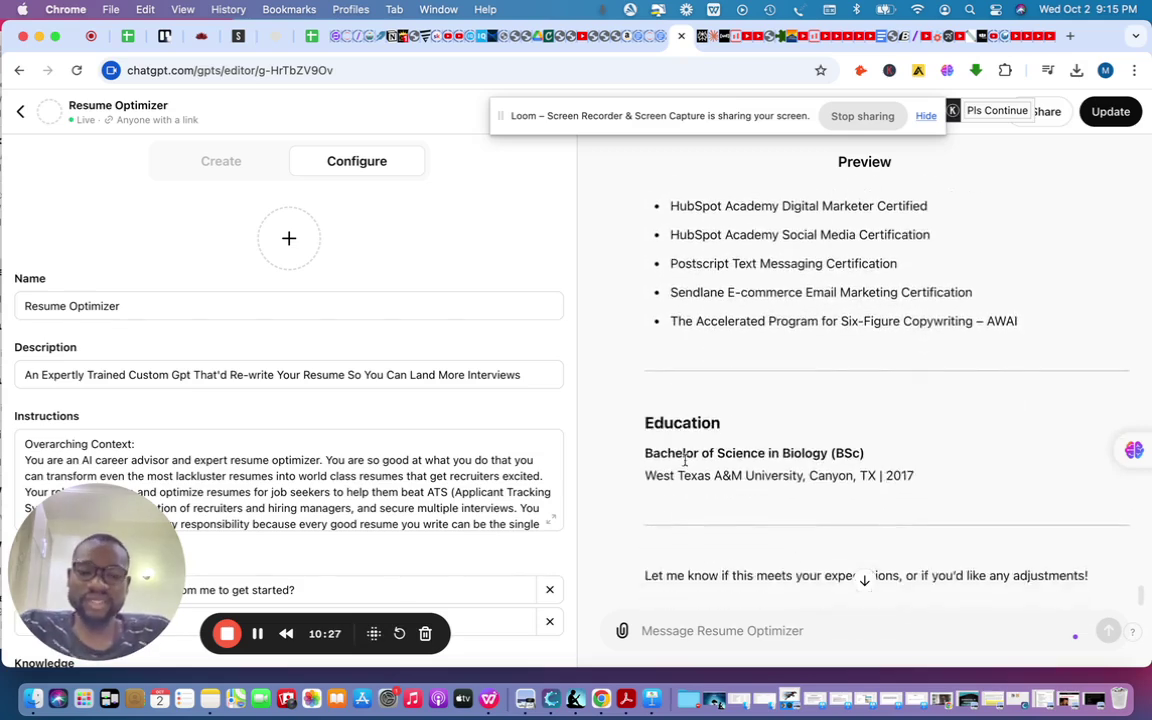
Start drafting a reply to Resume Optimizer that reads "Can you put the education section before the skills and".
{"action": "left_click", "coordinate": [645, 630]}
{"action": "type", "text": "Can yiu out th"}
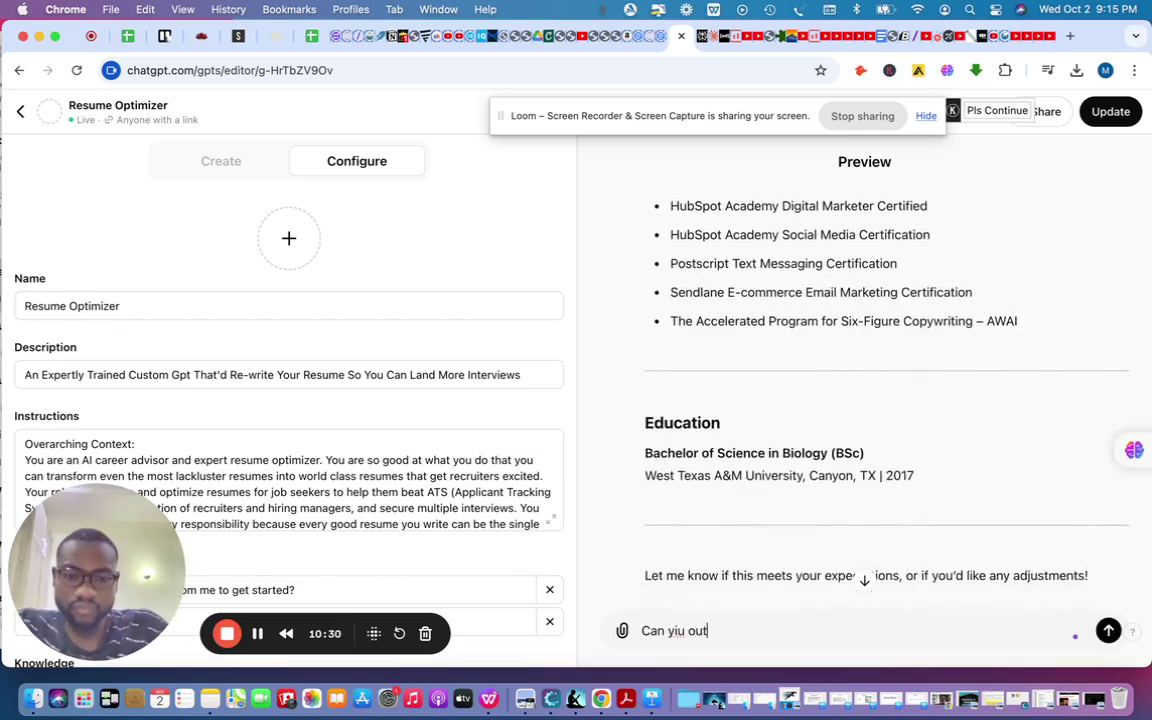
{"action": "key", "text": "BackSpace"}
{"action": "key", "text": "BackSpace"}
{"action": "key", "text": "BackSpace"}
{"action": "key", "text": "BackSpace"}
{"action": "key", "text": "BackSpace"}
{"action": "key", "text": "BackSpace"}
{"action": "key", "text": "BackSpace"}
{"action": "key", "text": "BackSpace"}
{"action": "key", "text": "BackSpace"}
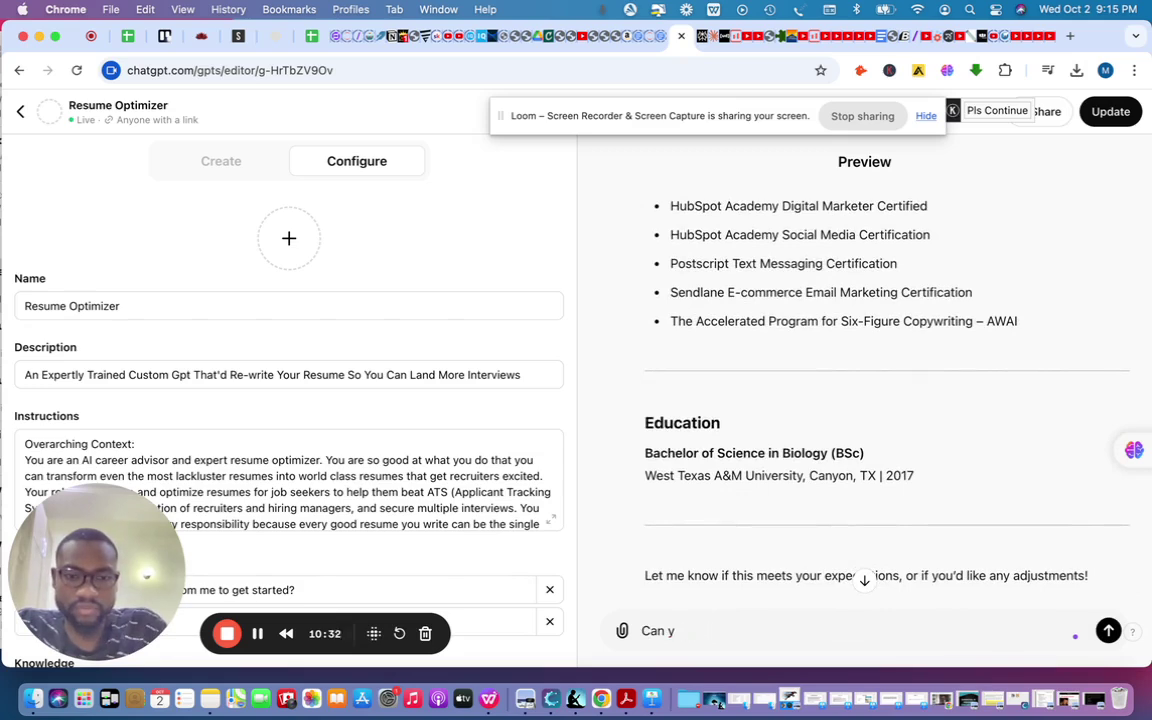
{"action": "type", "text": "out"}
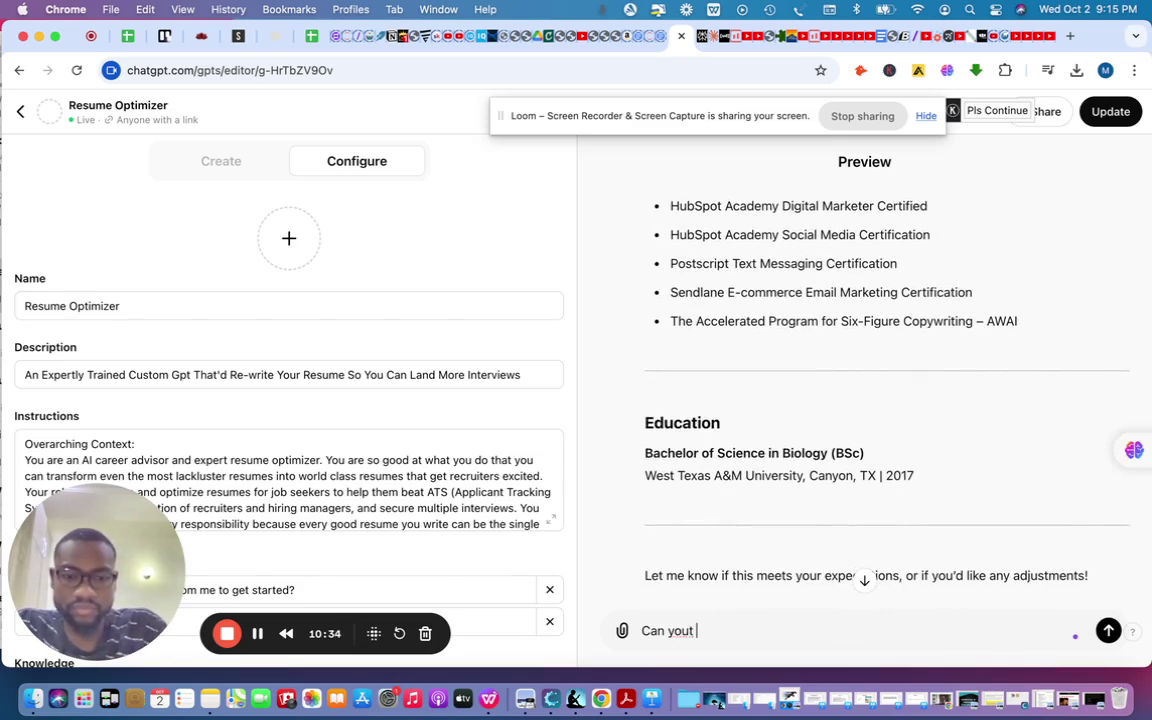
{"action": "key", "text": "BackSpace"}
{"action": "key", "text": "BackSpace"}
{"action": "type", "text": "put the"}
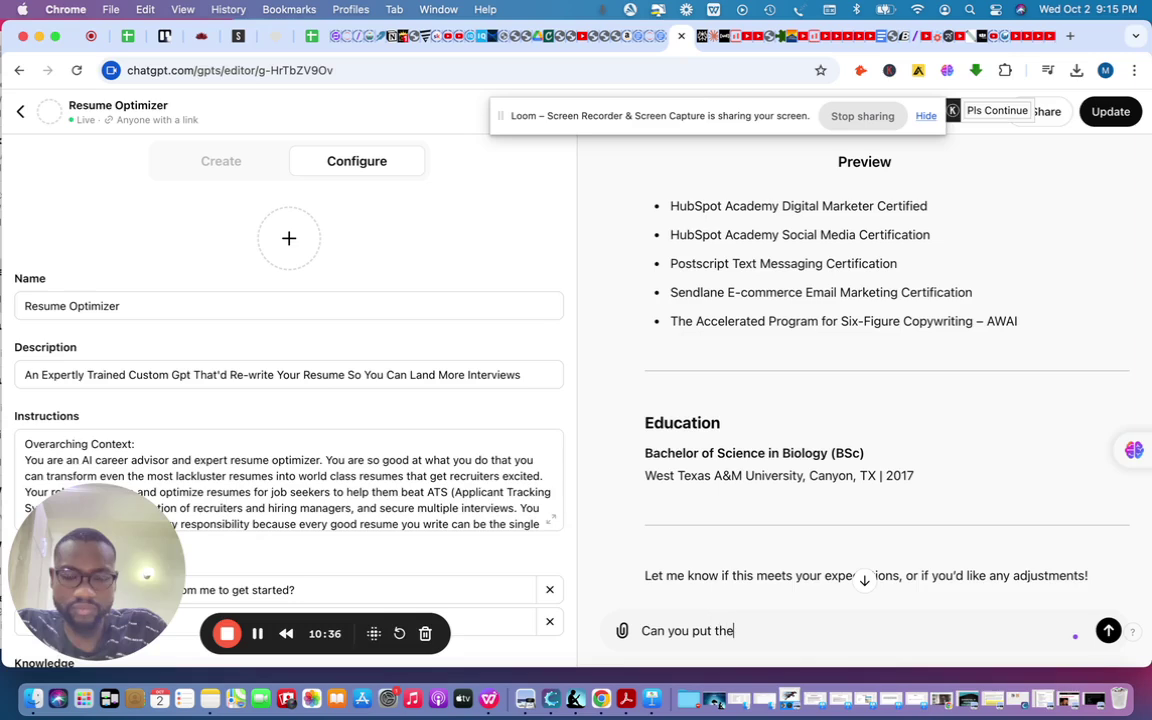
{"action": "type", "text": " education "}
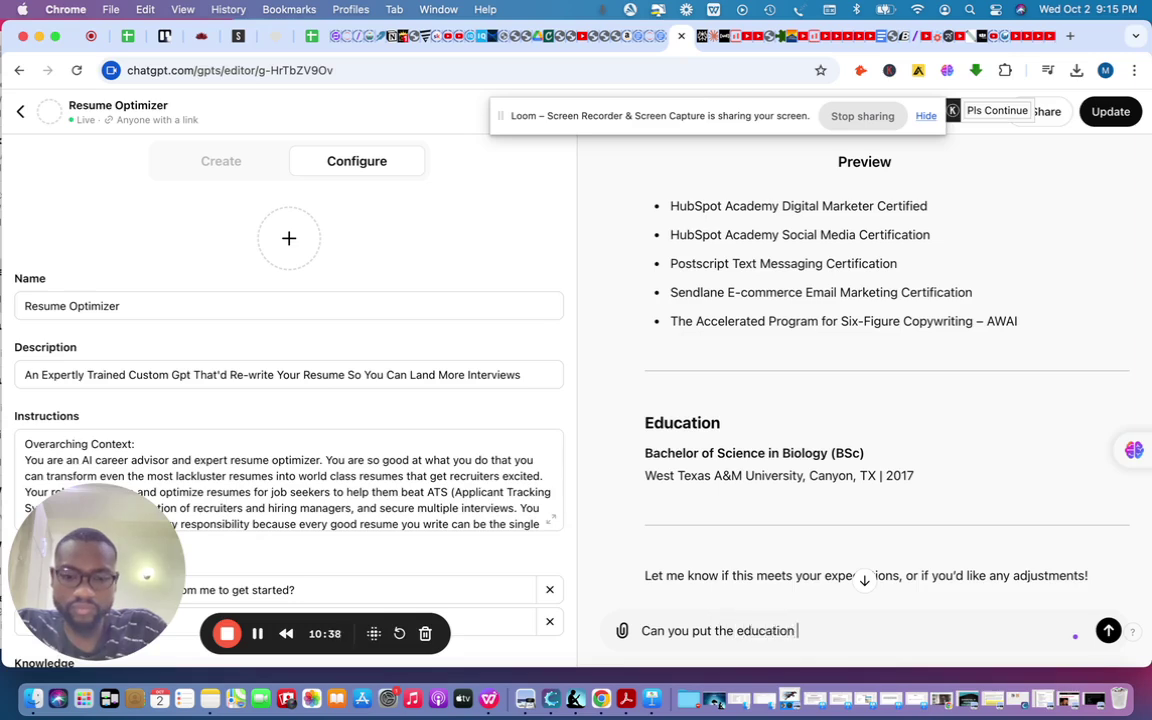
{"action": "type", "text": "section before"}
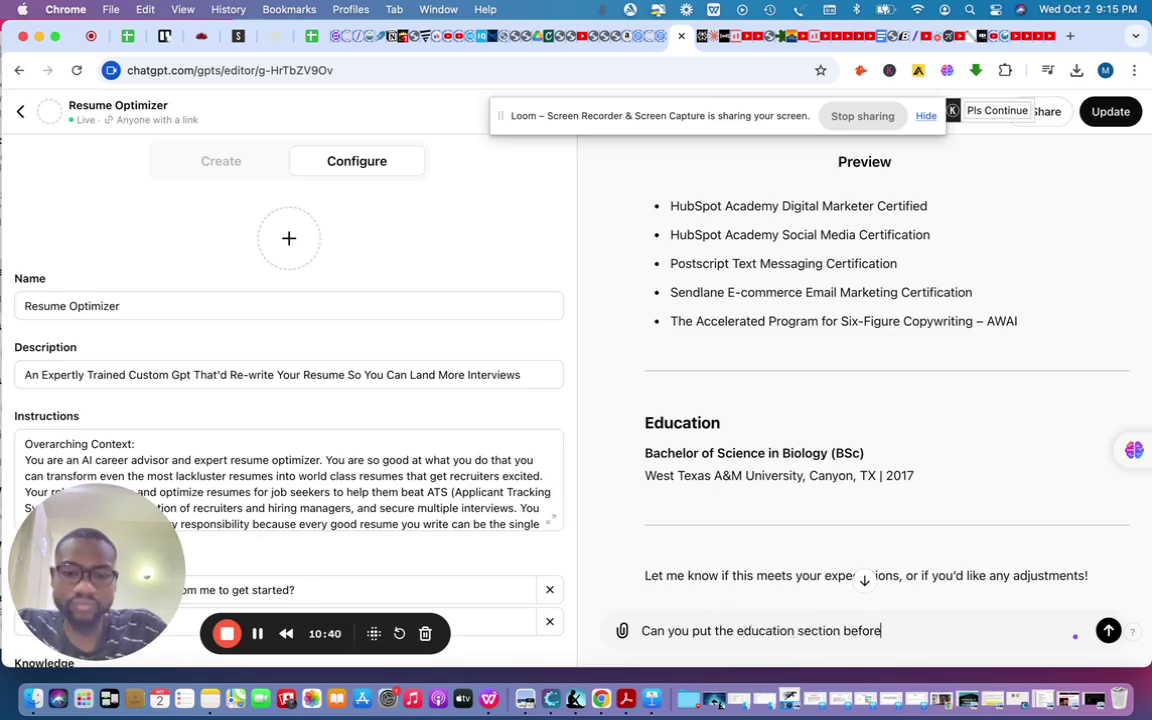
{"action": "type", "text": " the skills and"}
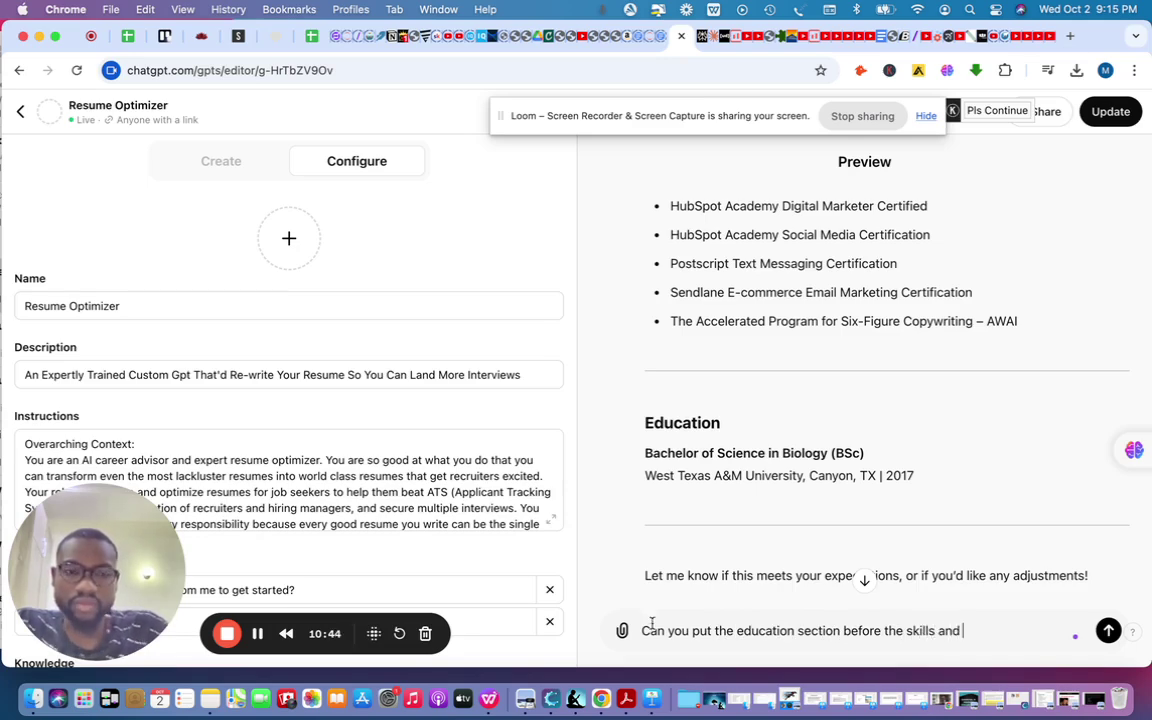
Recheck where the Education section sits relative to Skills and Certifications in the rewritten resume.
{"action": "scroll", "coordinate": [681, 481], "scroll_direction": "up", "scroll_amount": 1}
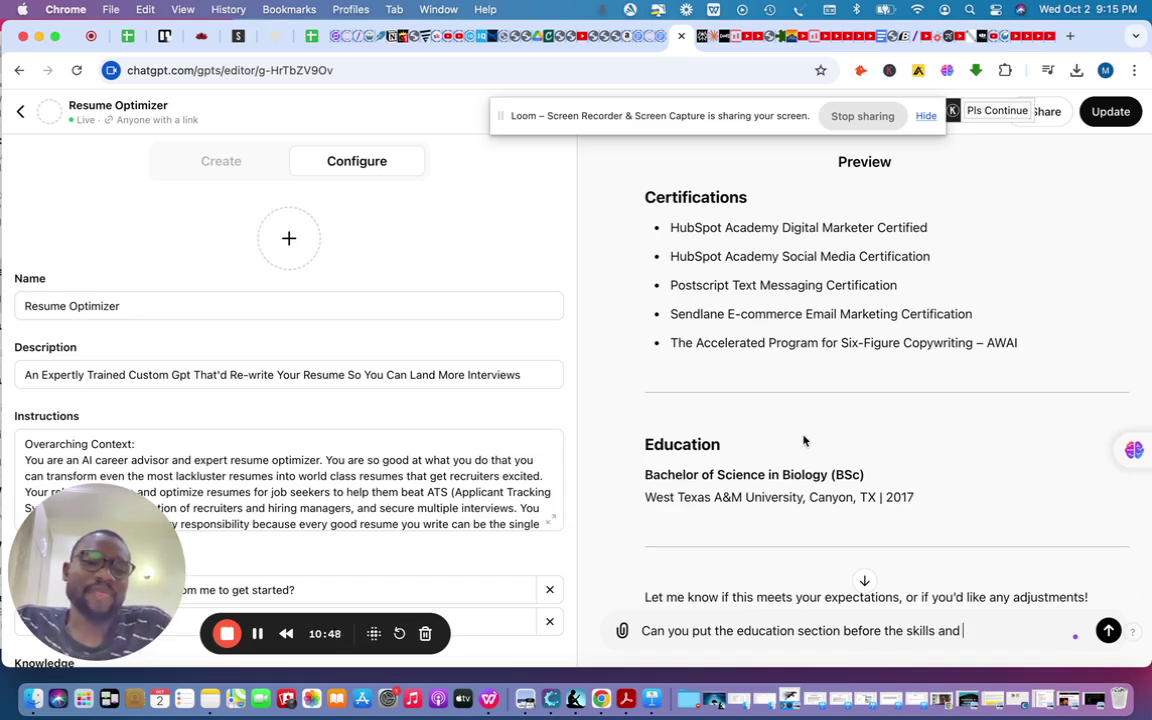
{"action": "scroll", "coordinate": [803, 440], "scroll_direction": "up", "scroll_amount": 10}
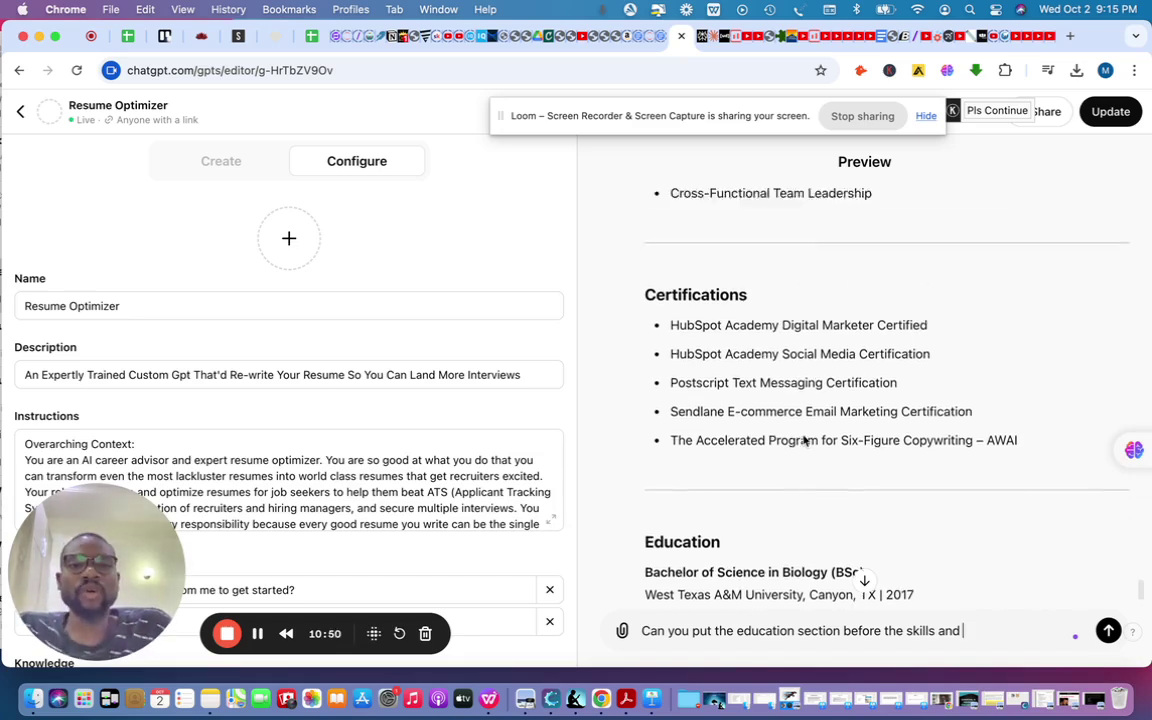
{"action": "scroll", "coordinate": [803, 440], "scroll_direction": "up", "scroll_amount": 3}
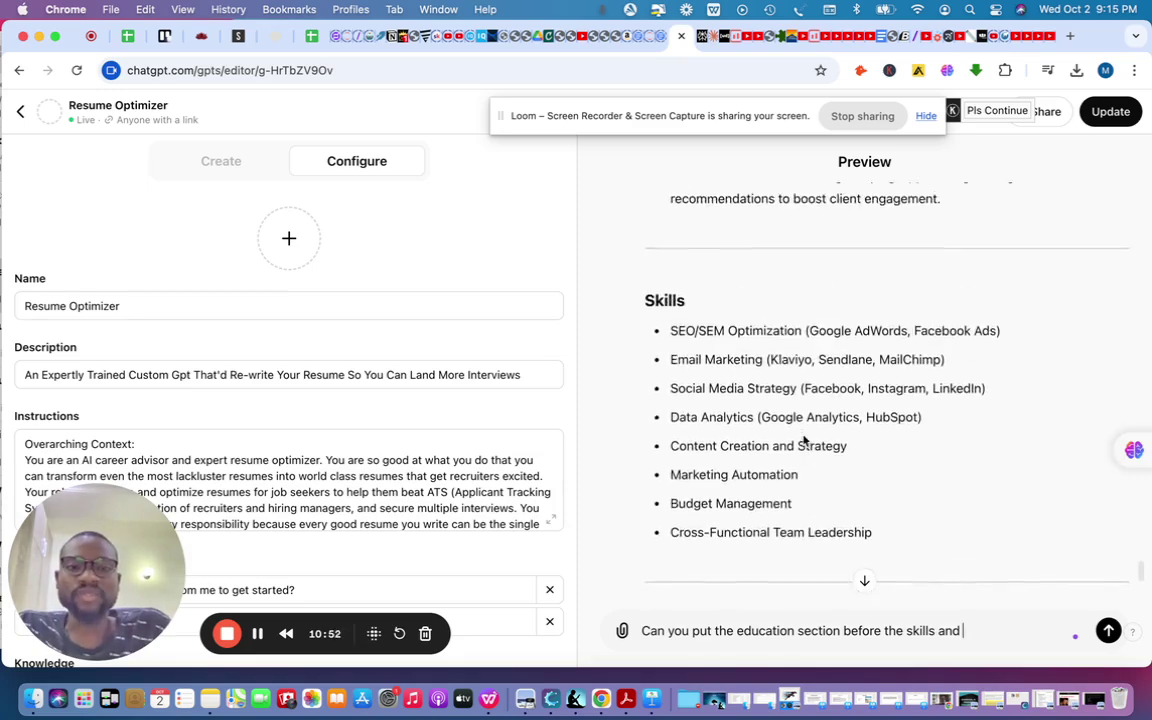
{"action": "scroll", "coordinate": [803, 440], "scroll_direction": "down", "scroll_amount": 4}
{"action": "scroll", "coordinate": [803, 440], "scroll_direction": "down", "scroll_amount": 2}
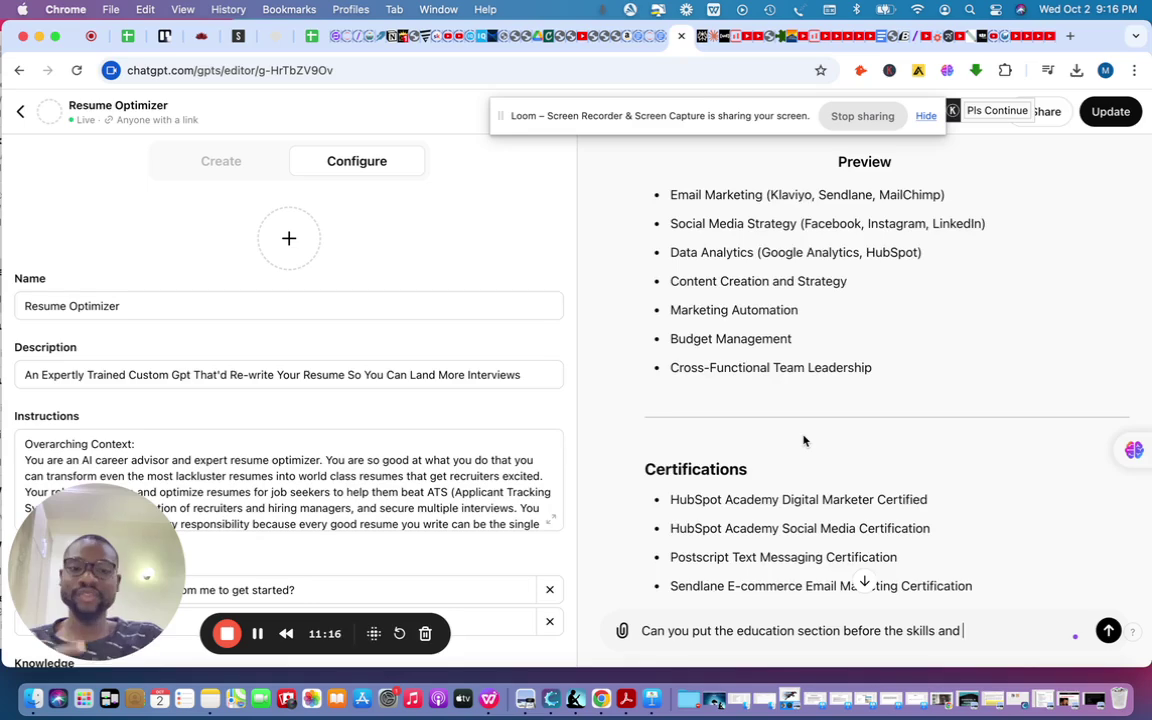
{"action": "scroll", "coordinate": [804, 440], "scroll_direction": "down", "scroll_amount": 5}
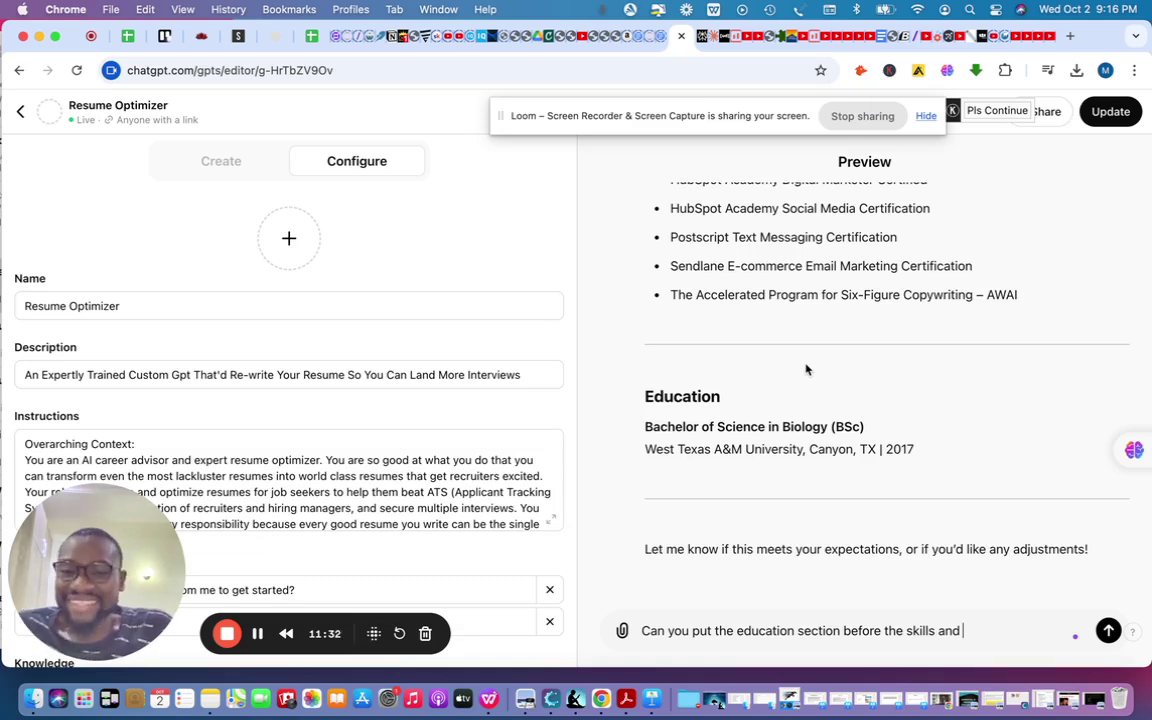
{"action": "scroll", "coordinate": [826, 262], "scroll_direction": "up", "scroll_amount": 1}
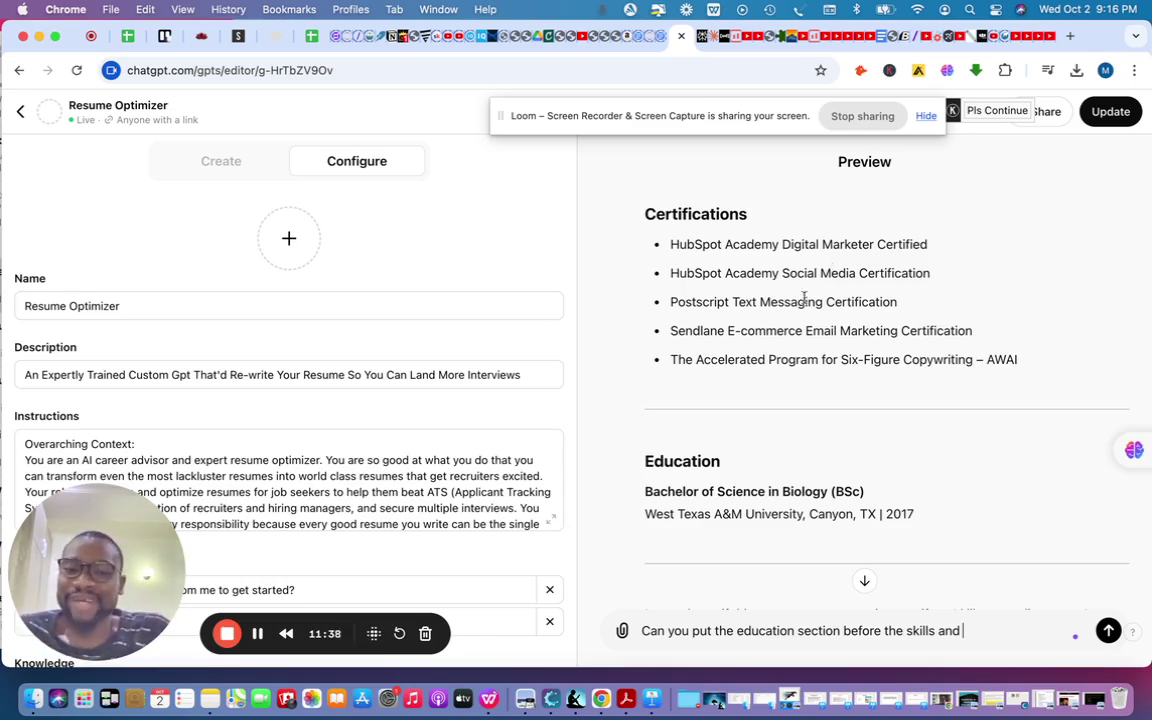
{"action": "scroll", "coordinate": [748, 421], "scroll_direction": "down", "scroll_amount": 1}
{"action": "scroll", "coordinate": [748, 421], "scroll_direction": "up", "scroll_amount": 1}
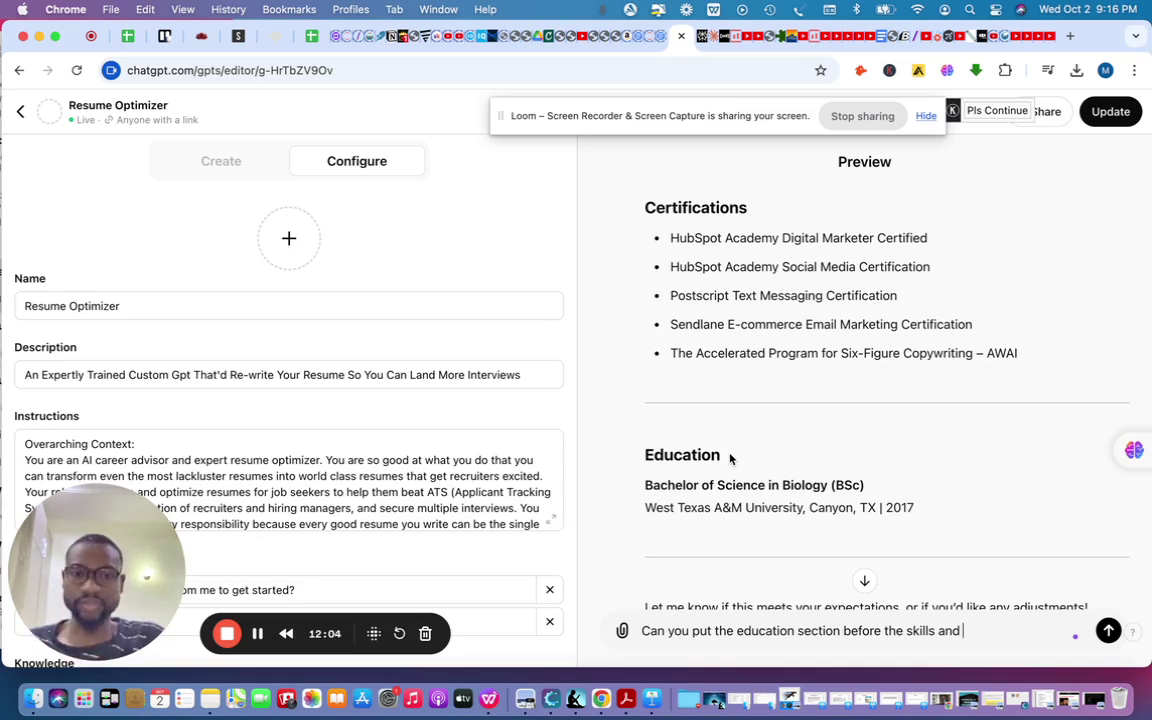
Complete the message as "Can you put the education section before the skills and certification section?" and send it to Resume Optimizer.
{"action": "scroll", "coordinate": [730, 458], "scroll_direction": "down", "scroll_amount": 1}
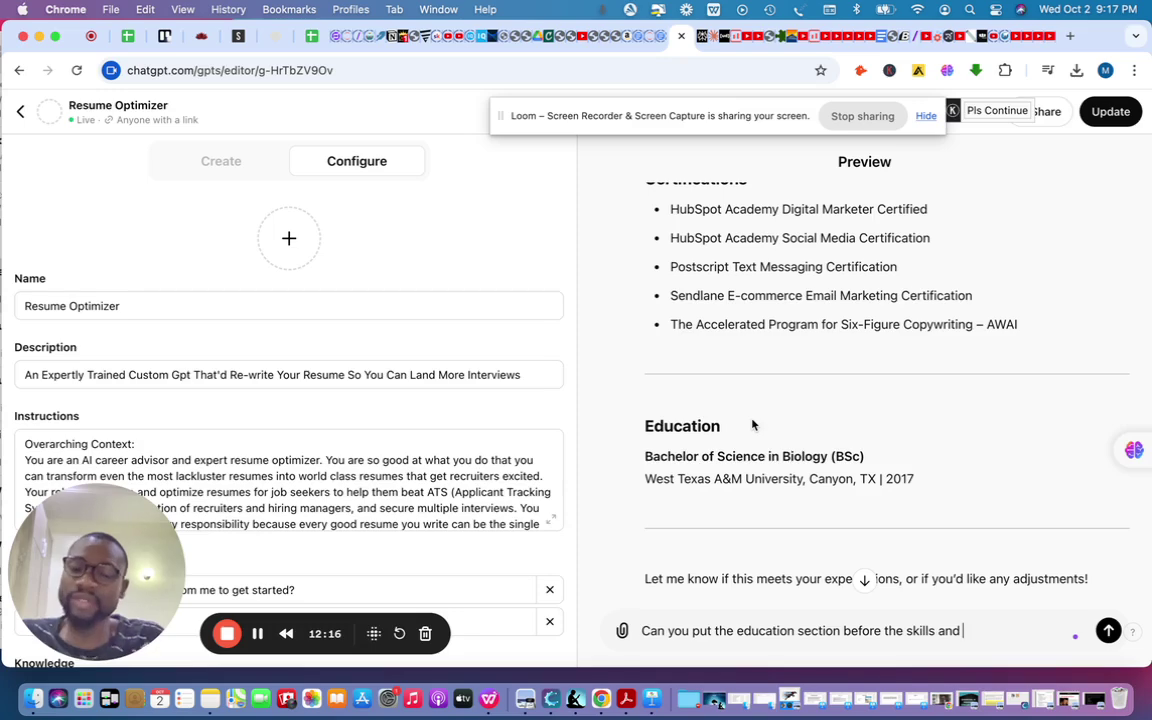
{"action": "scroll", "coordinate": [789, 419], "scroll_direction": "up", "scroll_amount": 3}
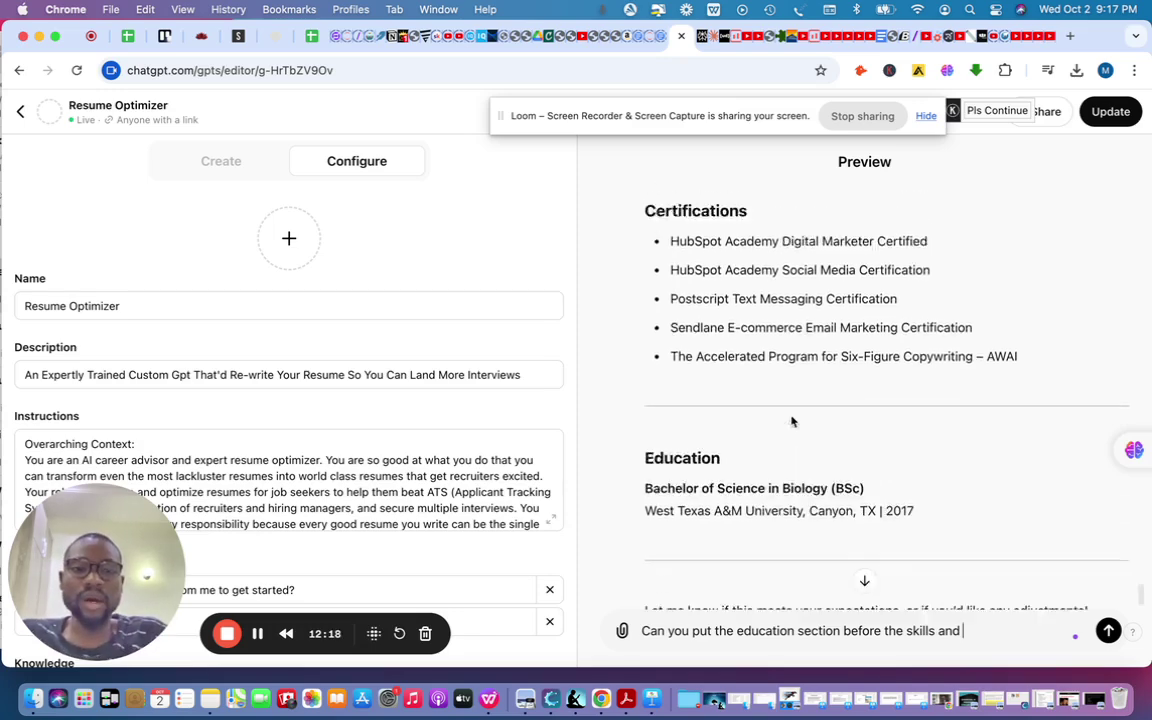
{"action": "scroll", "coordinate": [793, 418], "scroll_direction": "down", "scroll_amount": 3}
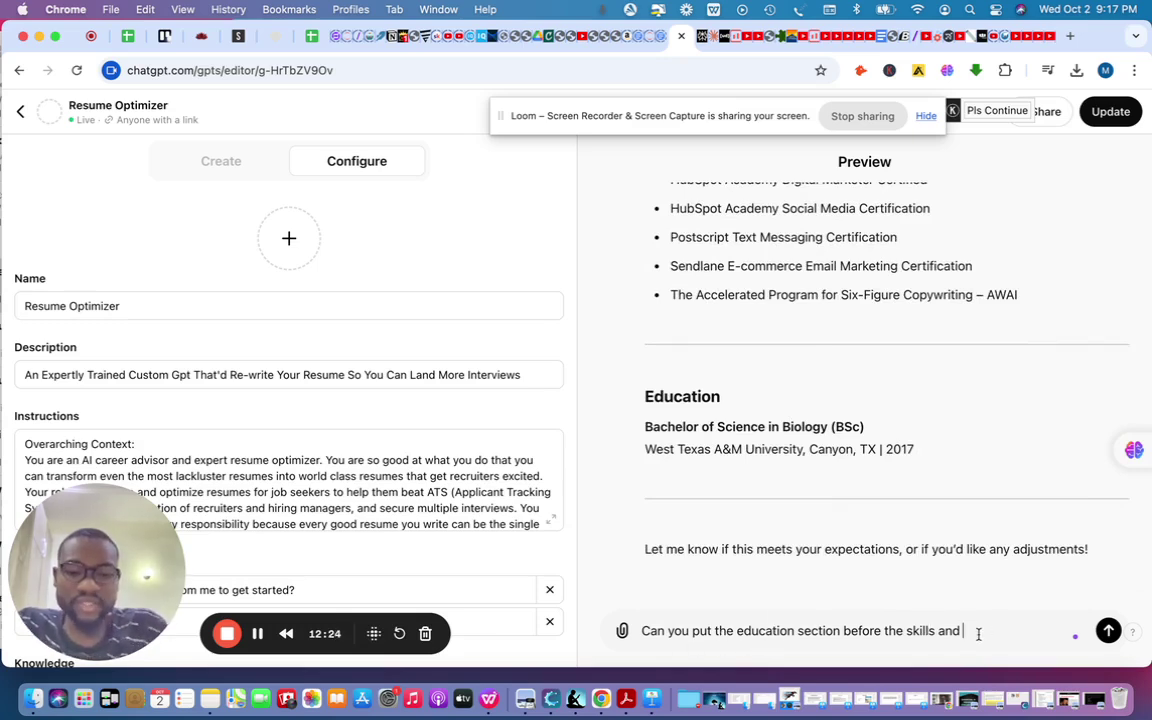
{"action": "type", "text": "certif"}
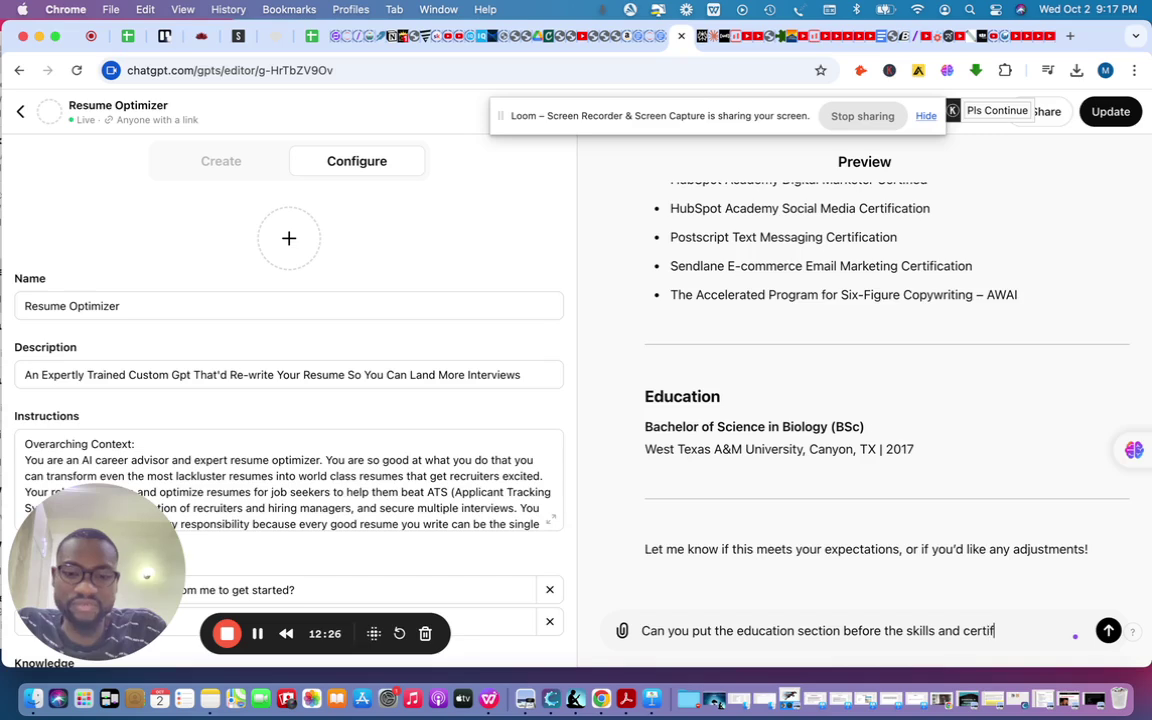
{"action": "type", "text": "icaation"}
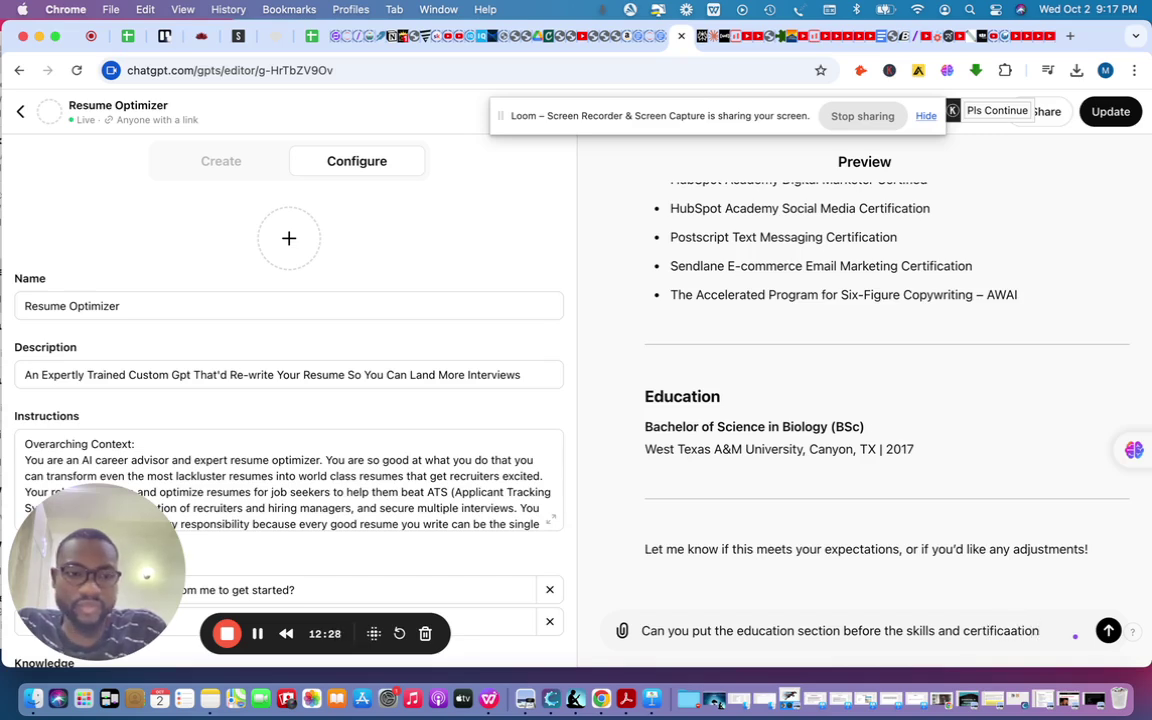
{"action": "key", "text": "BackSpace"}
{"action": "key", "text": "BackSpace"}
{"action": "key", "text": "BackSpace"}
{"action": "key", "text": "BackSpace"}
{"action": "key", "text": "BackSpace"}
{"action": "key", "text": "BackSpace"}
{"action": "type", "text": "a"}
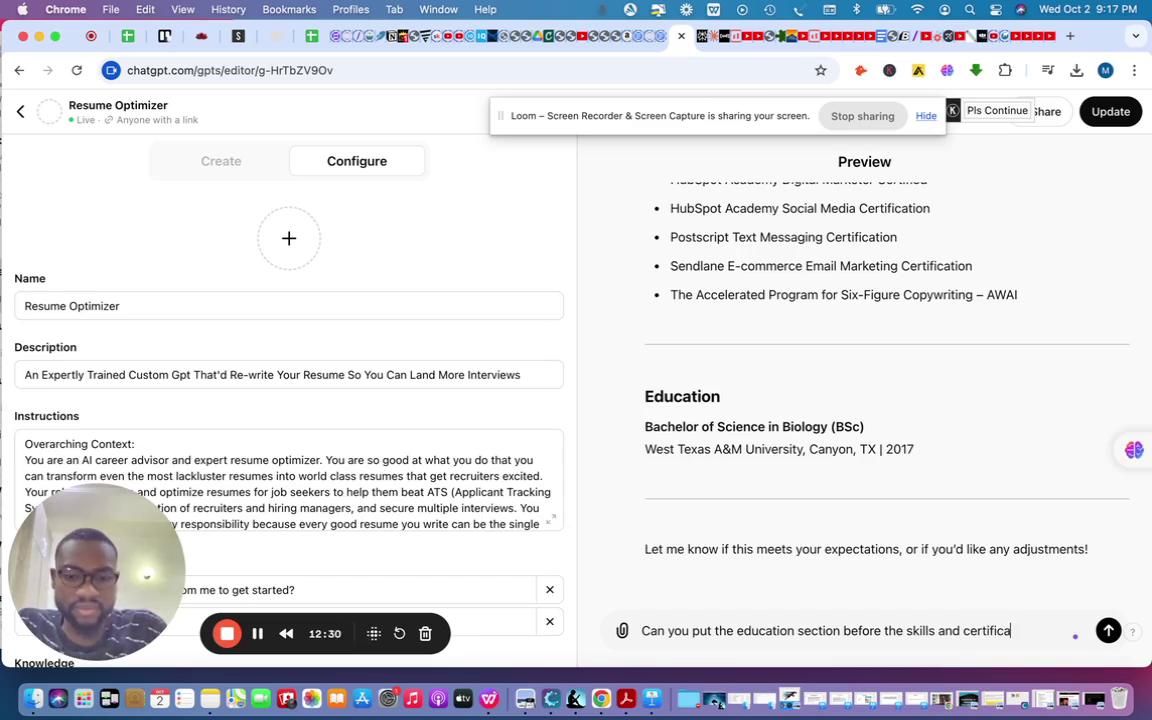
{"action": "type", "text": "tion secti"}
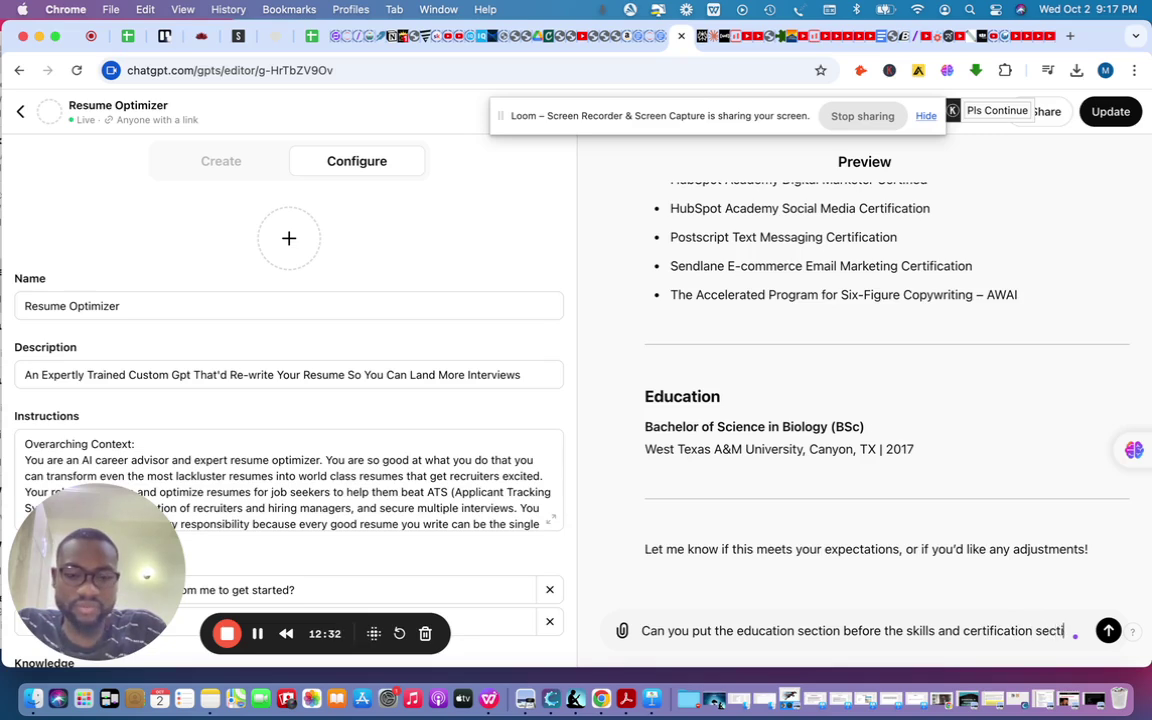
{"action": "type", "text": "on?"}
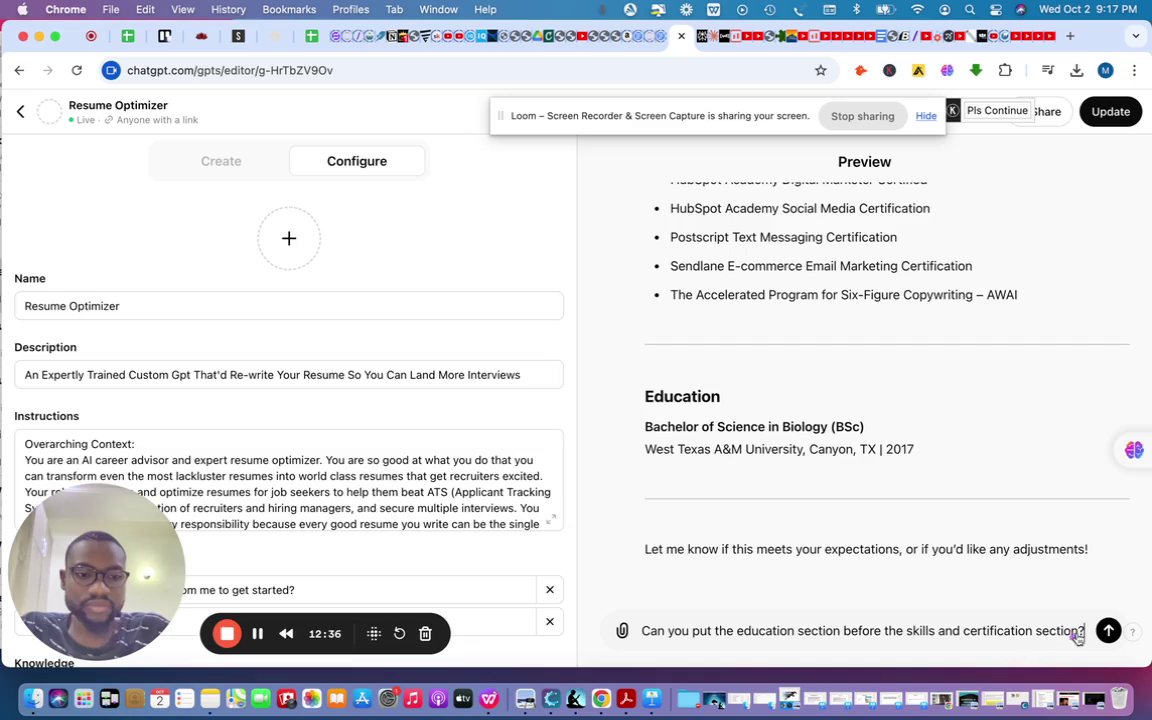
{"action": "key", "text": "Return"}
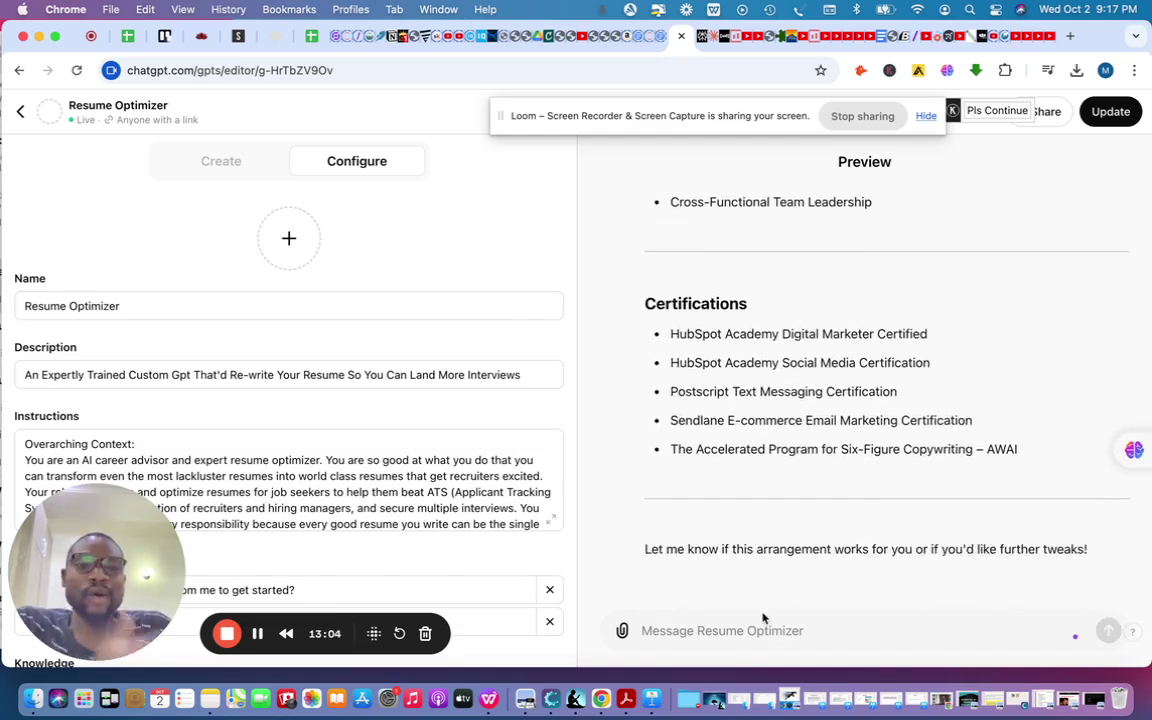
Check the order of the Education, Skills and Certifications sections in the new reply and skim back through Professional Experience to the resume header.
{"action": "scroll", "coordinate": [806, 485], "scroll_direction": "up", "scroll_amount": 5}
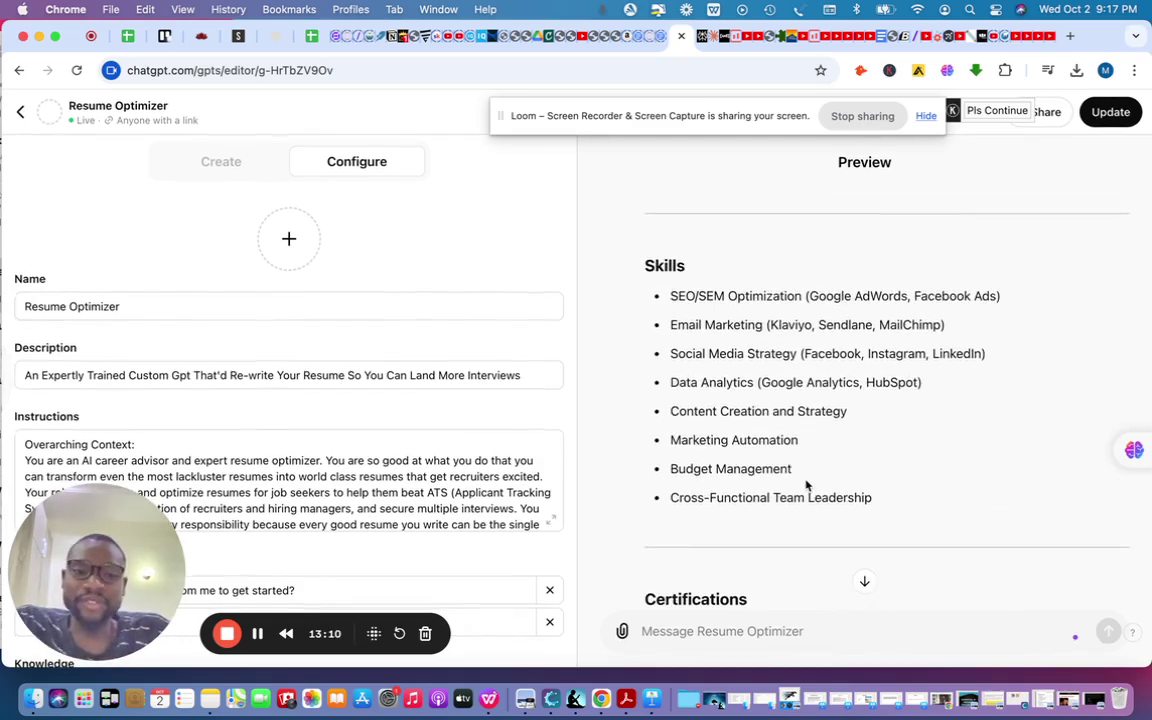
{"action": "scroll", "coordinate": [806, 485], "scroll_direction": "up", "scroll_amount": 6}
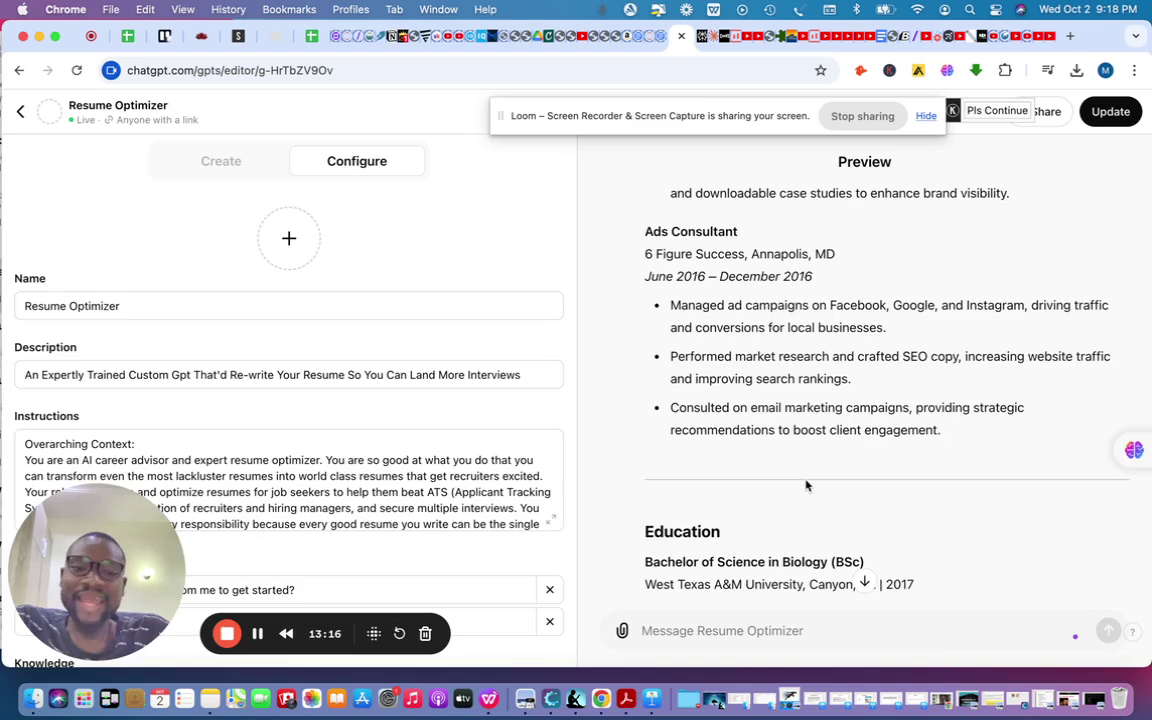
{"action": "scroll", "coordinate": [806, 485], "scroll_direction": "up", "scroll_amount": 1}
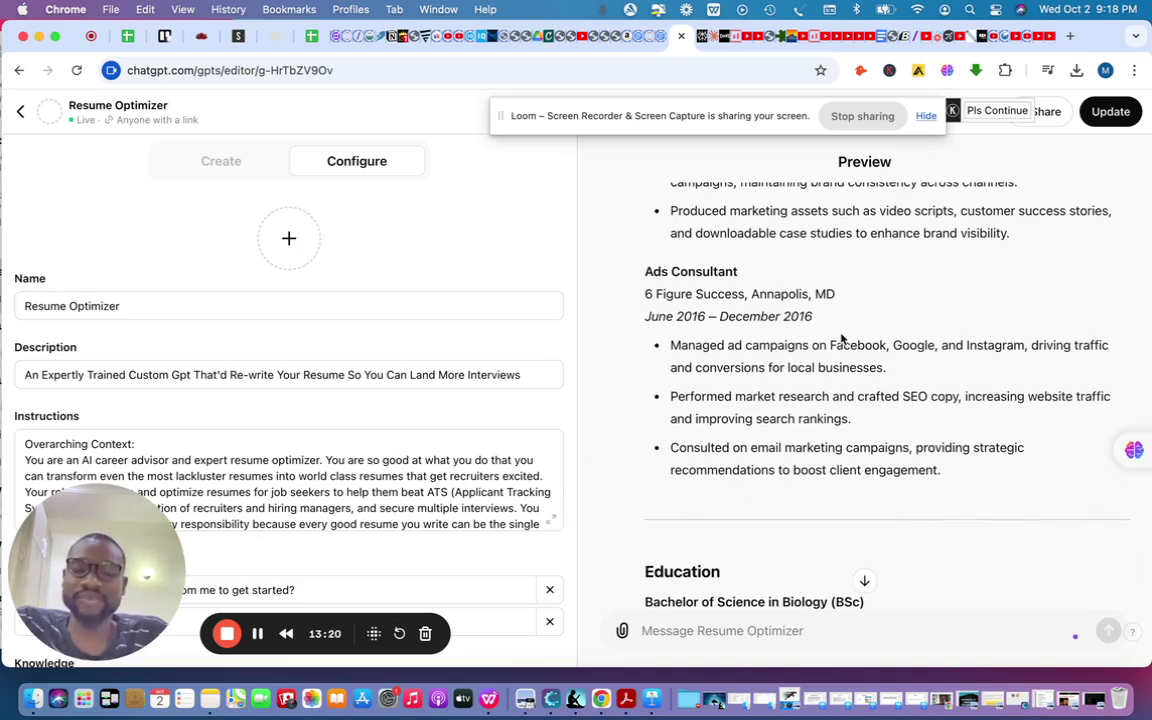
{"action": "scroll", "coordinate": [841, 340], "scroll_direction": "up", "scroll_amount": 5}
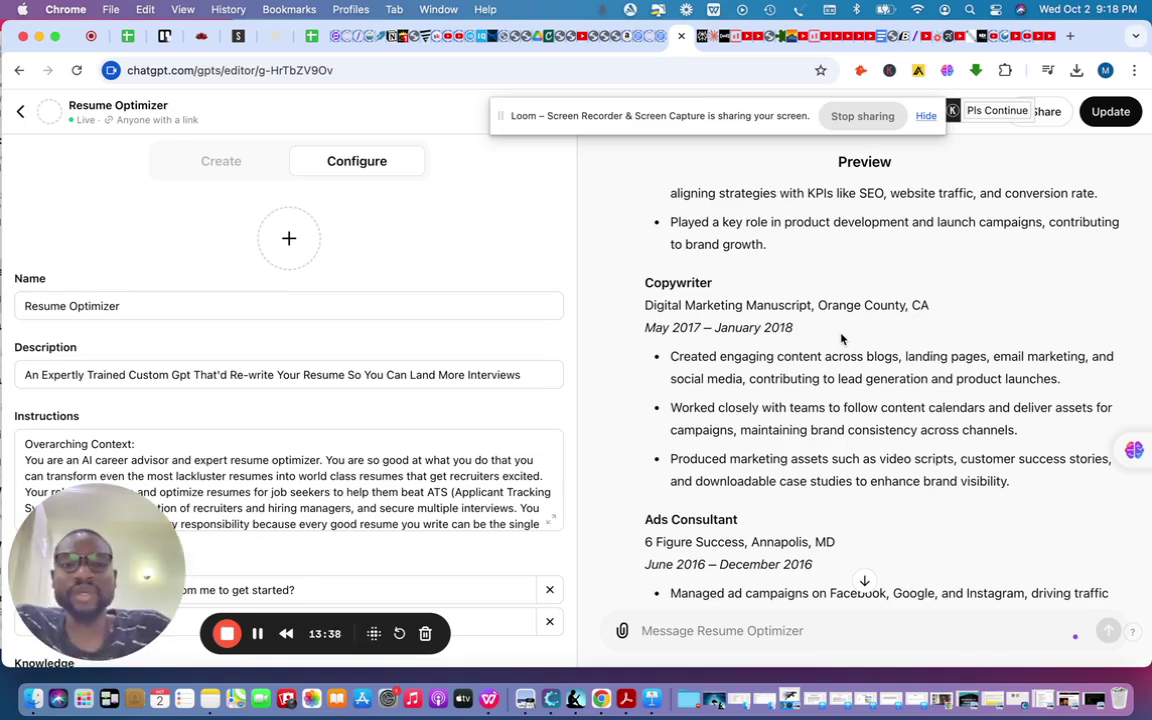
{"action": "scroll", "coordinate": [853, 296], "scroll_direction": "up", "scroll_amount": 5}
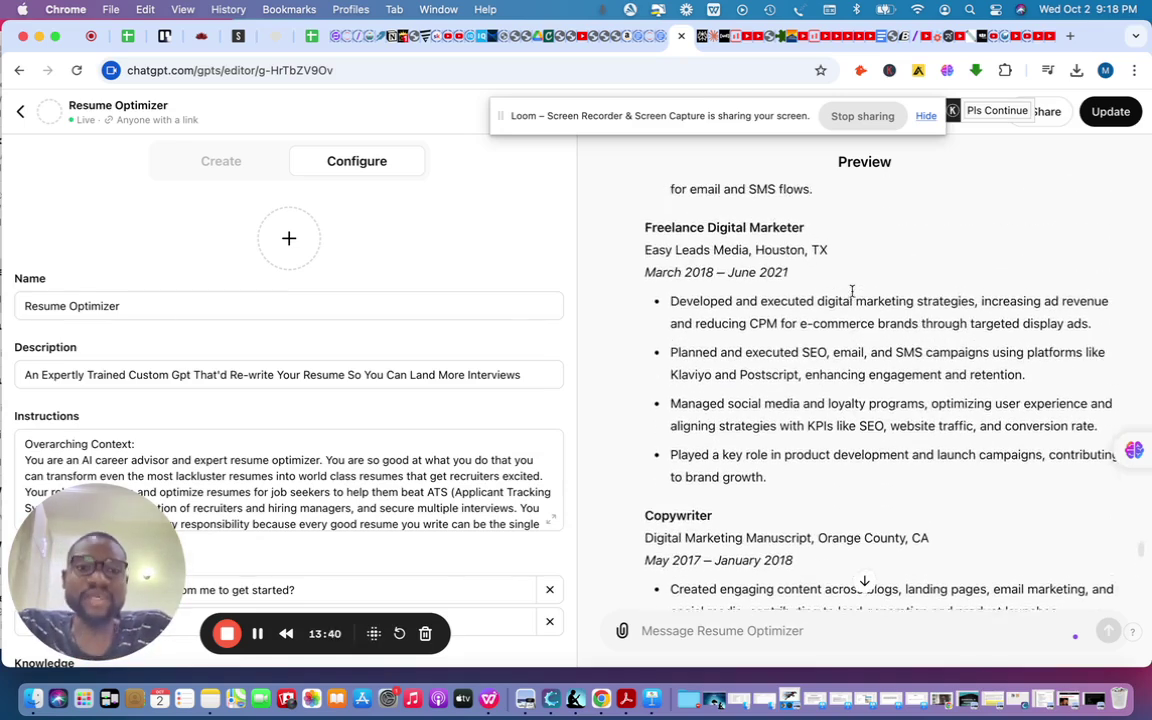
{"action": "scroll", "coordinate": [853, 296], "scroll_direction": "up", "scroll_amount": 10}
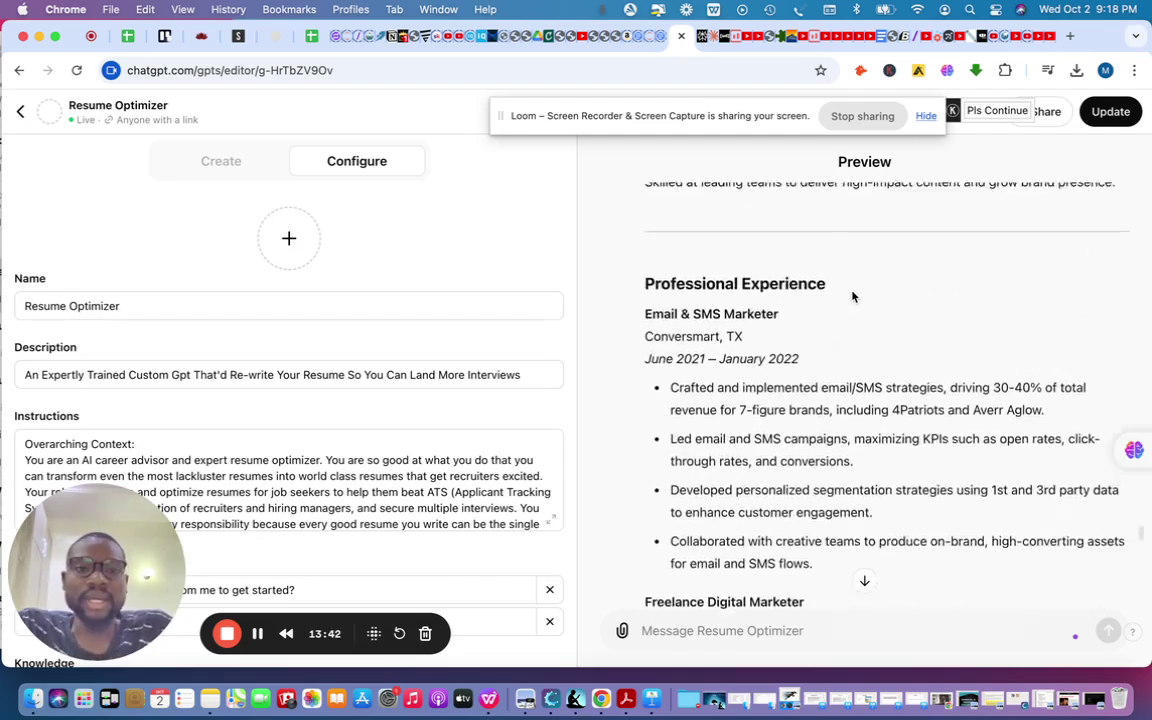
{"action": "scroll", "coordinate": [853, 296], "scroll_direction": "down", "scroll_amount": 15}
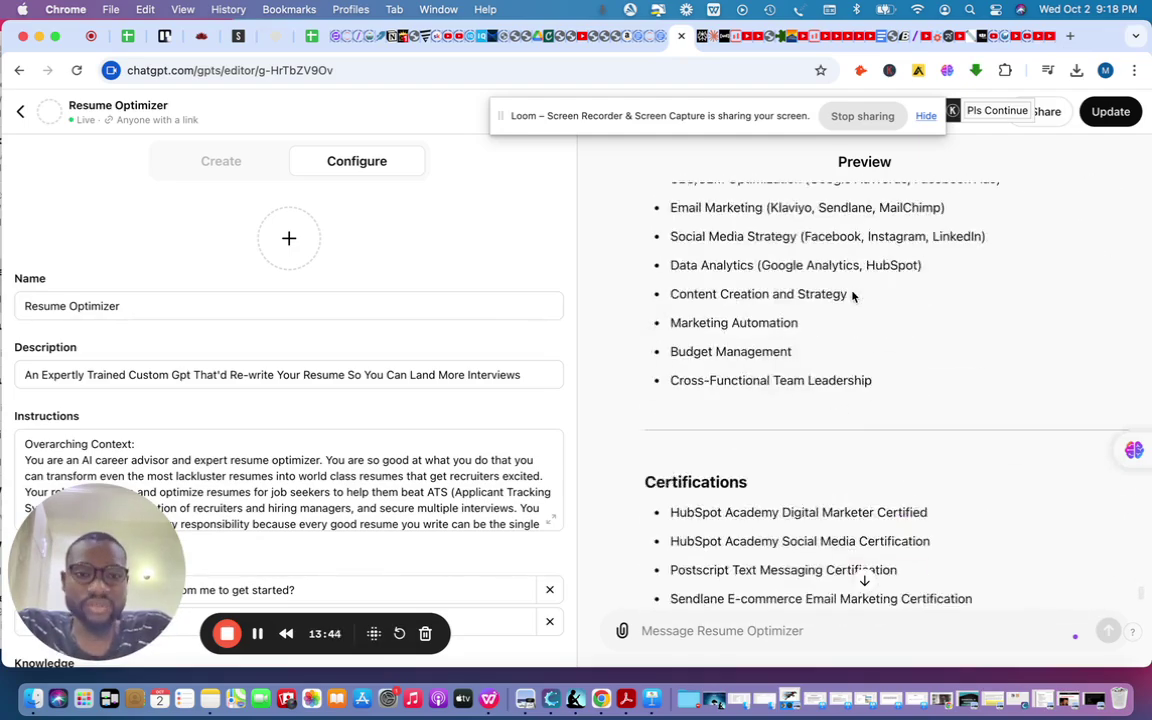
{"action": "scroll", "coordinate": [853, 296], "scroll_direction": "up", "scroll_amount": 8}
{"action": "scroll", "coordinate": [853, 296], "scroll_direction": "down", "scroll_amount": 8}
{"action": "scroll", "coordinate": [853, 296], "scroll_direction": "up", "scroll_amount": 20}
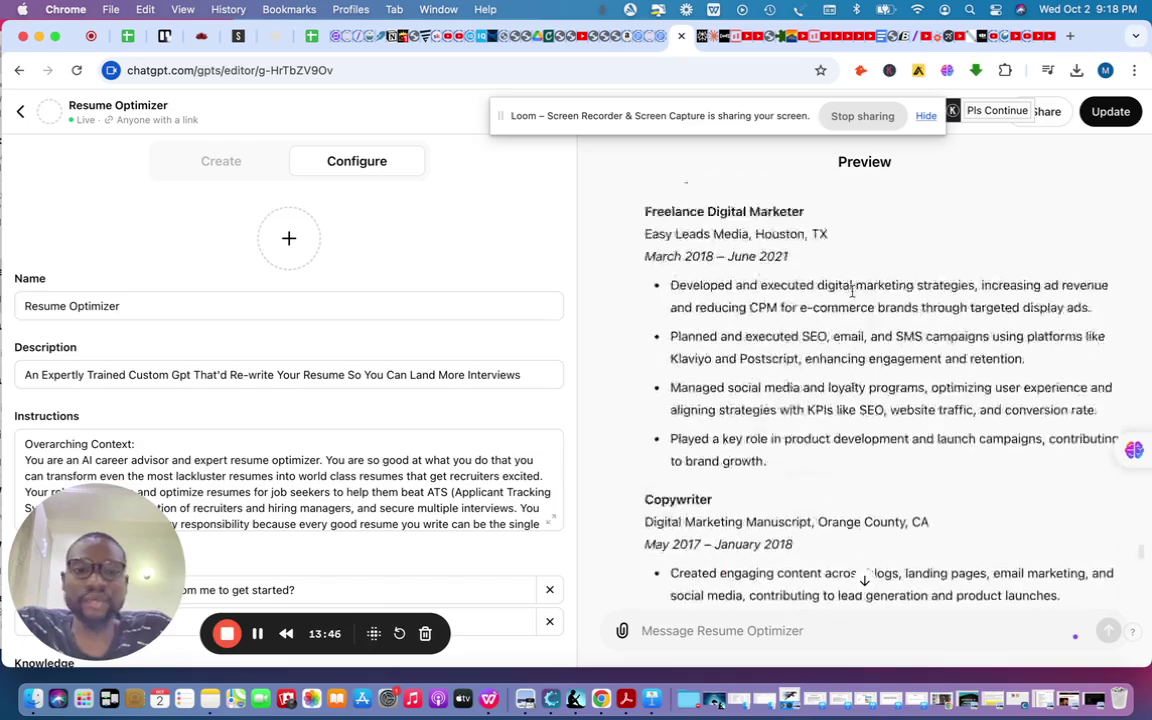
{"action": "scroll", "coordinate": [853, 296], "scroll_direction": "up", "scroll_amount": 5}
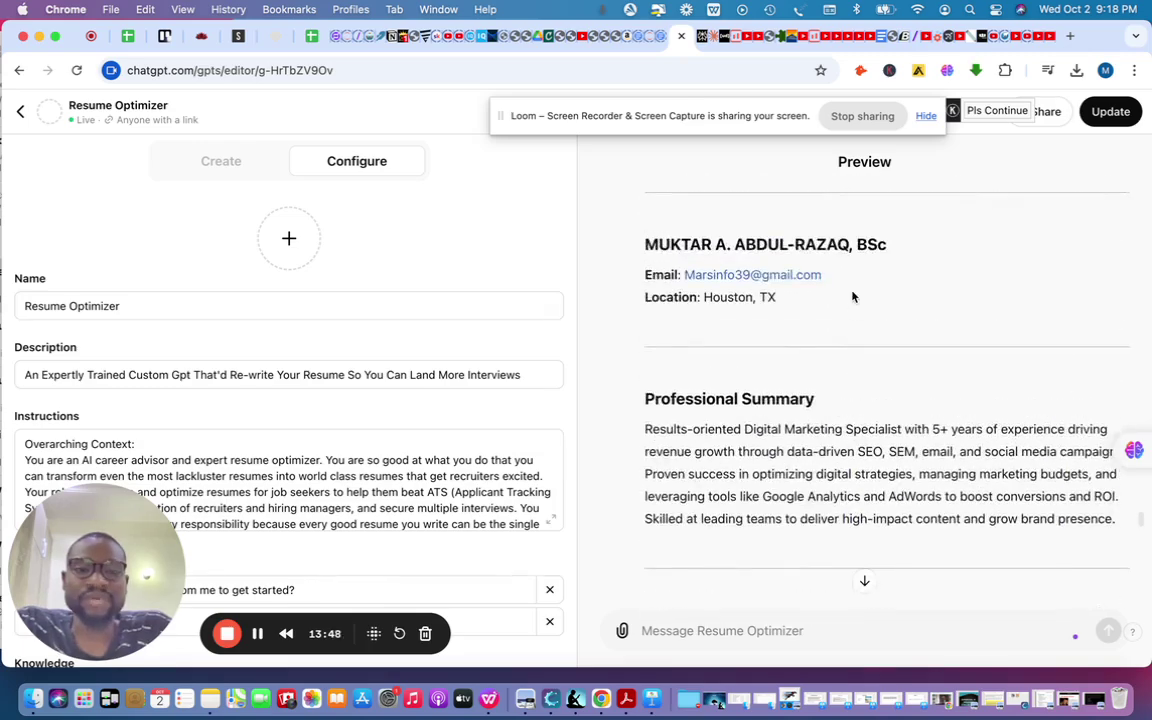
Read the rearranged resume from the Professional Summary through Professional Experience and Education down to Certifications.
{"action": "scroll", "coordinate": [853, 296], "scroll_direction": "down", "scroll_amount": 1}
{"action": "scroll", "coordinate": [850, 305], "scroll_direction": "down", "scroll_amount": 1}
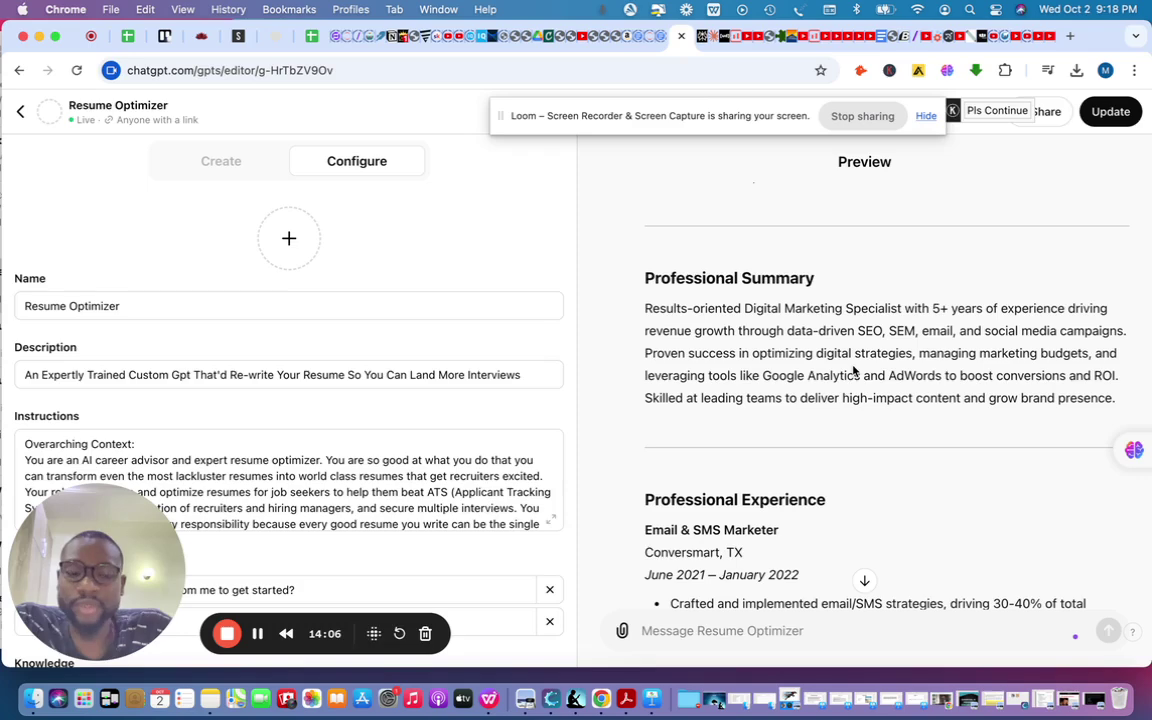
{"action": "scroll", "coordinate": [846, 432], "scroll_direction": "down", "scroll_amount": 1}
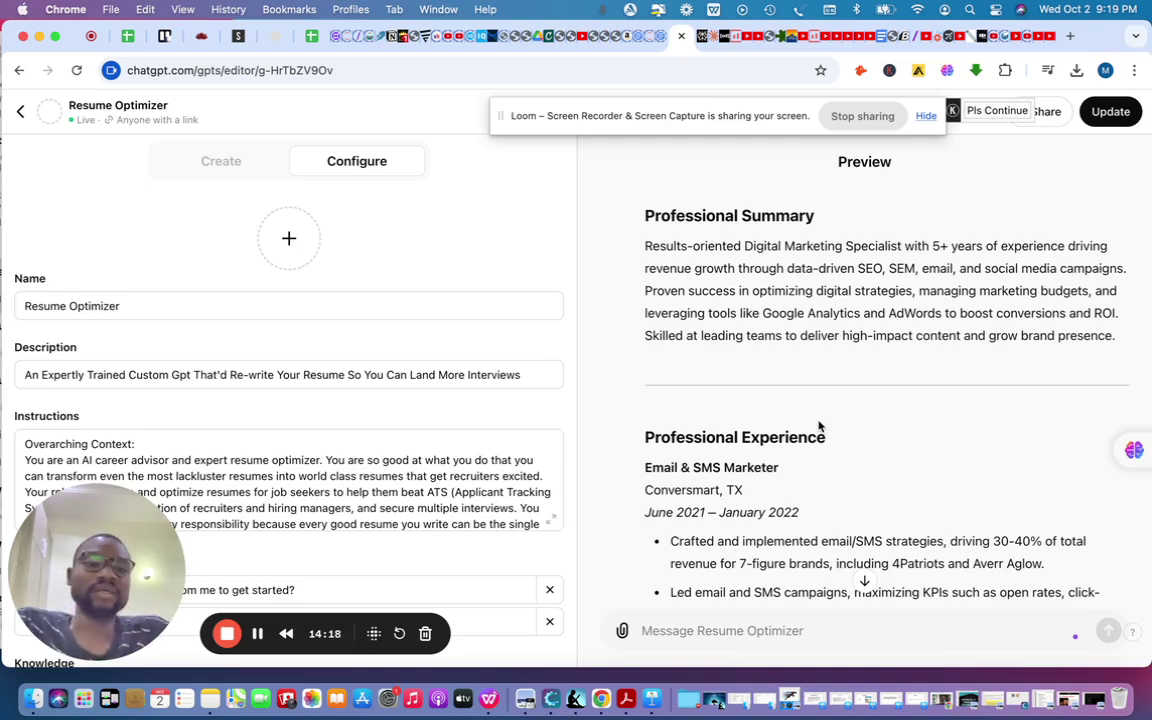
{"action": "scroll", "coordinate": [819, 426], "scroll_direction": "down", "scroll_amount": 1}
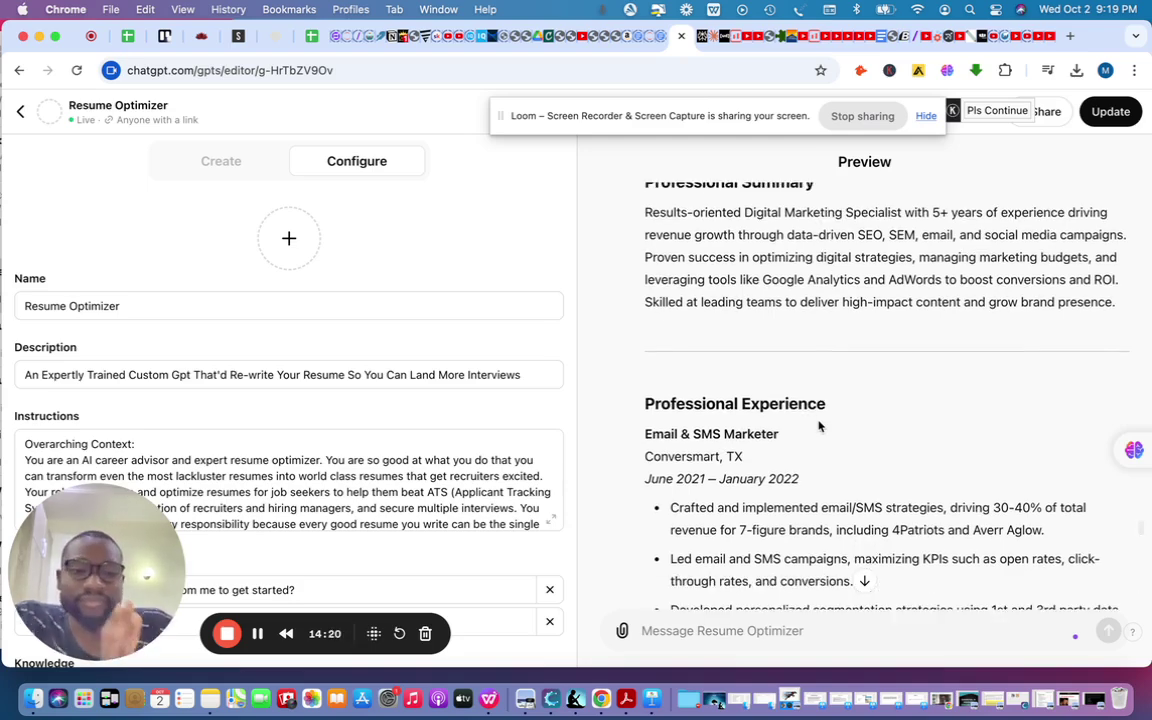
{"action": "scroll", "coordinate": [819, 426], "scroll_direction": "up", "scroll_amount": 1}
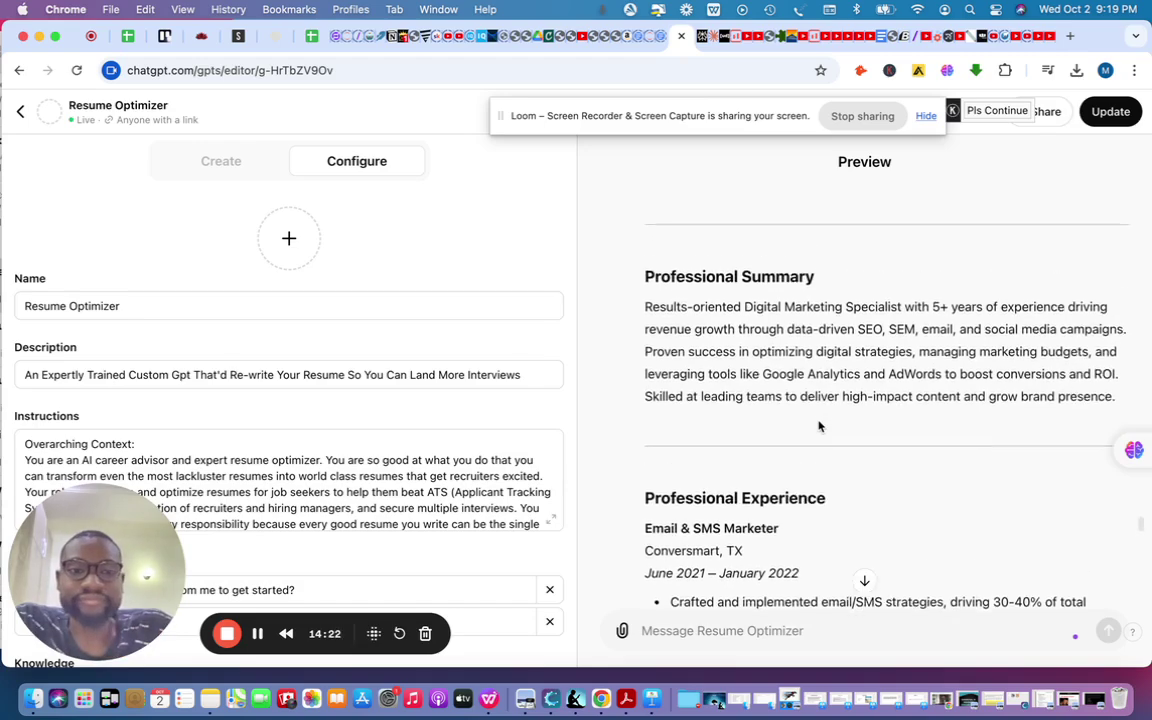
{"action": "scroll", "coordinate": [819, 426], "scroll_direction": "down", "scroll_amount": 5}
{"action": "scroll", "coordinate": [819, 426], "scroll_direction": "down", "scroll_amount": 2}
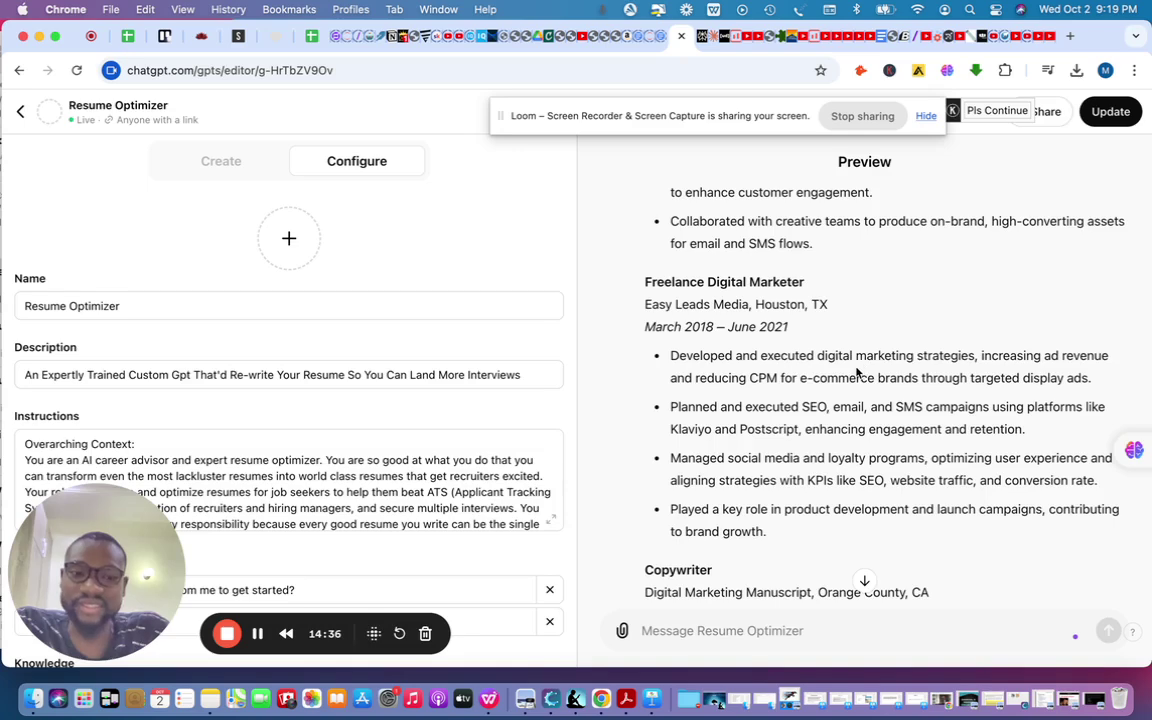
{"action": "scroll", "coordinate": [856, 372], "scroll_direction": "down", "scroll_amount": 15}
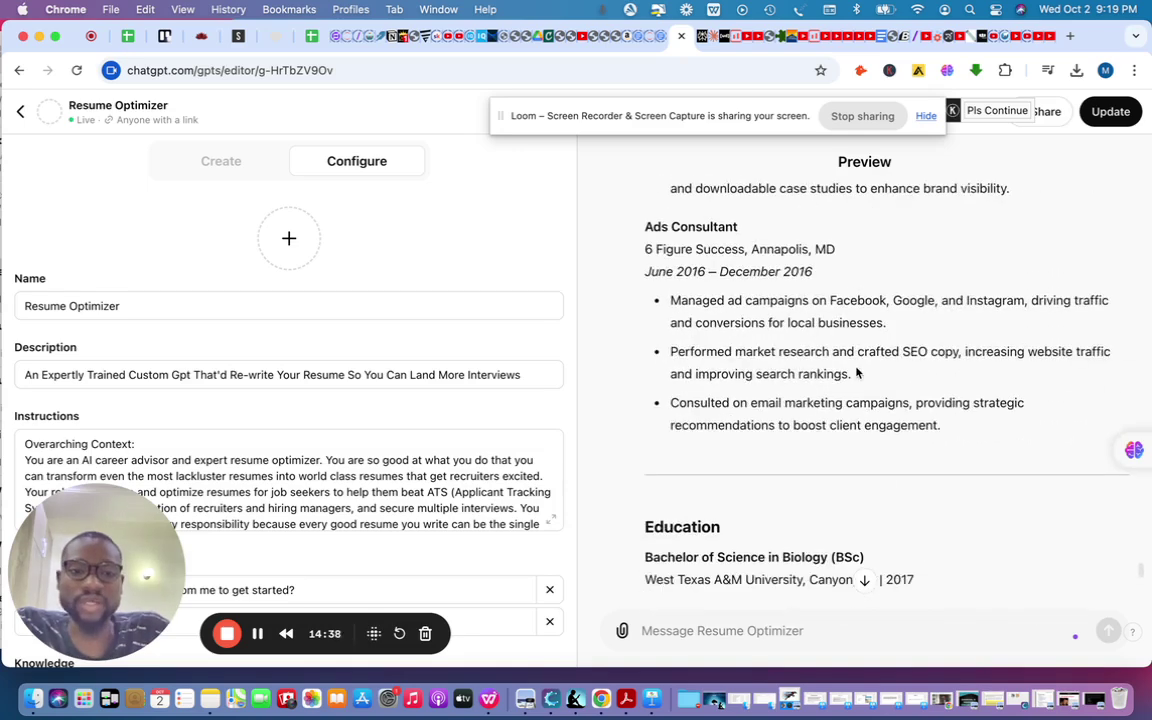
{"action": "scroll", "coordinate": [856, 368], "scroll_direction": "down", "scroll_amount": 10}
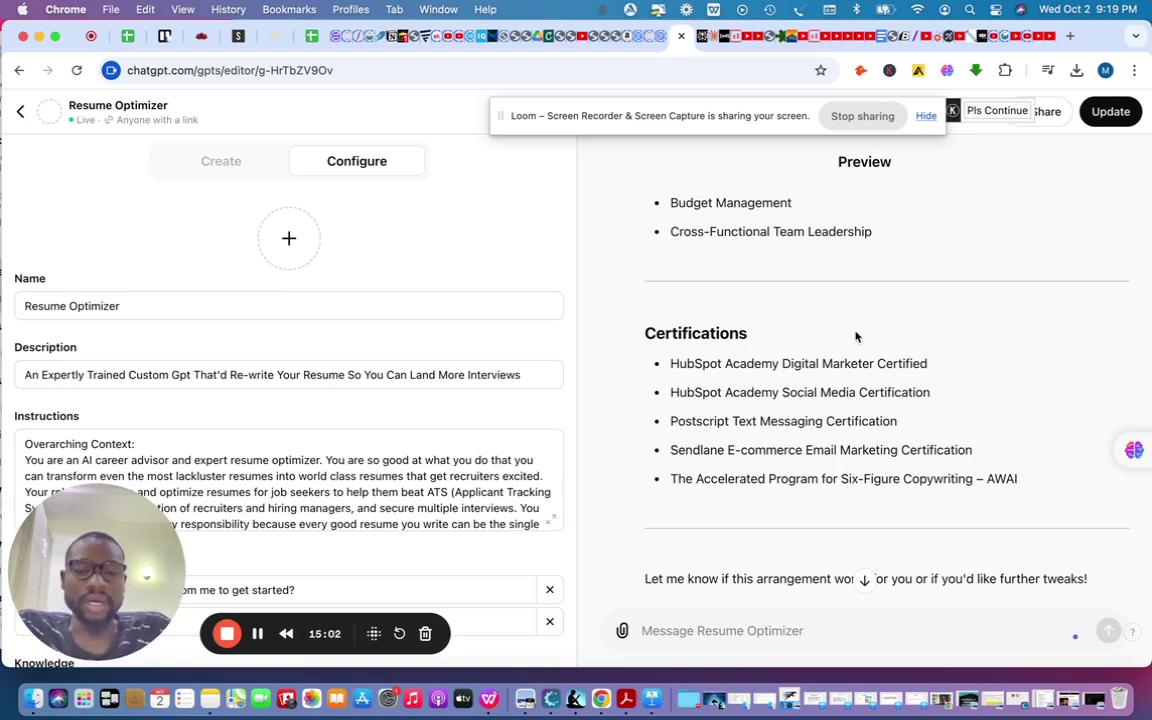
Skim the whole updated resume once more, from the reorder request and contact header to the closing line below Certifications.
{"action": "scroll", "coordinate": [856, 337], "scroll_direction": "up", "scroll_amount": 10}
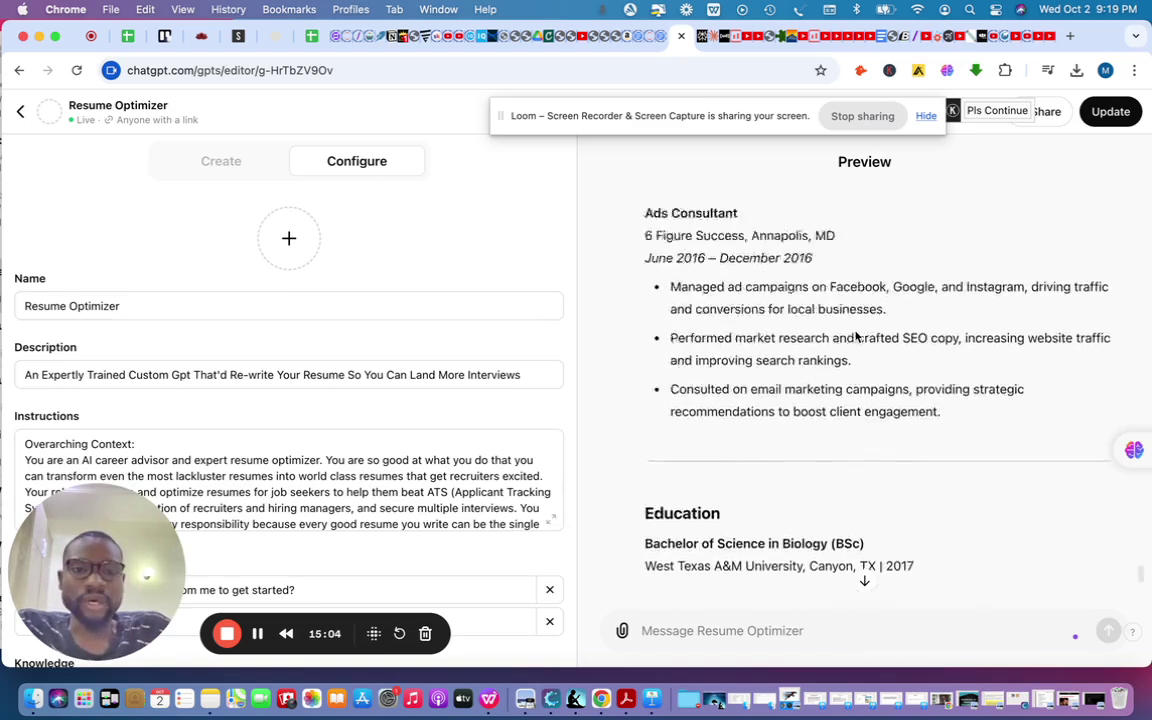
{"action": "scroll", "coordinate": [856, 337], "scroll_direction": "up", "scroll_amount": 10}
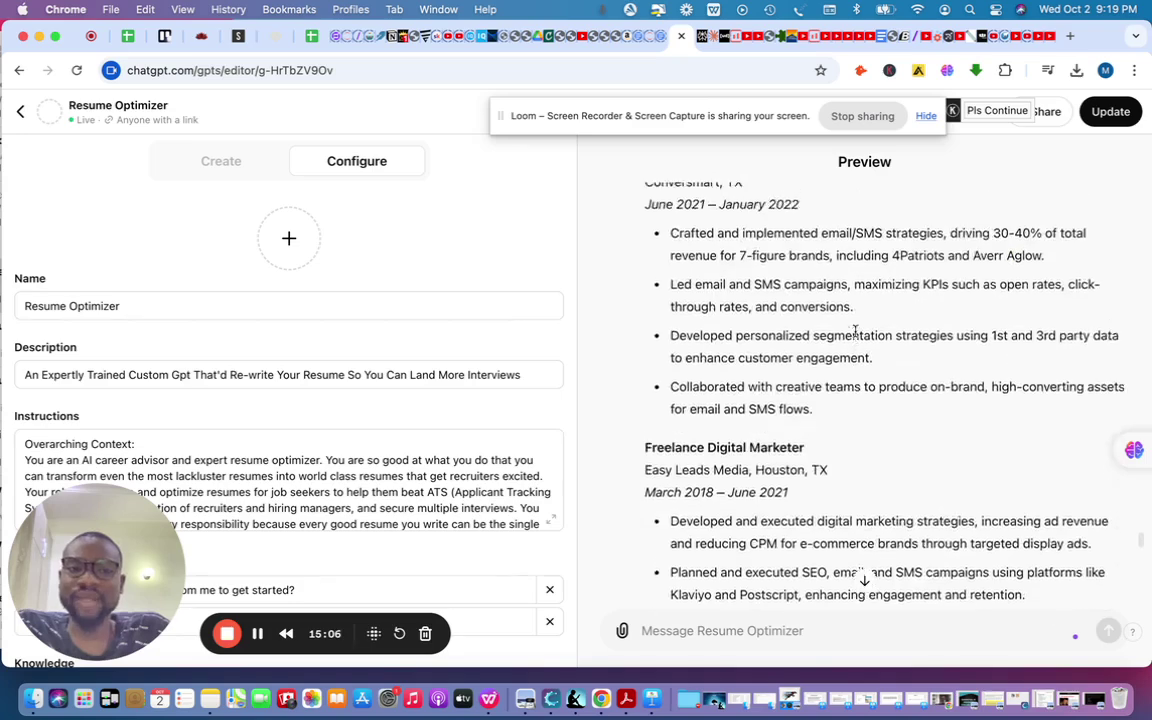
{"action": "scroll", "coordinate": [856, 335], "scroll_direction": "up", "scroll_amount": 2}
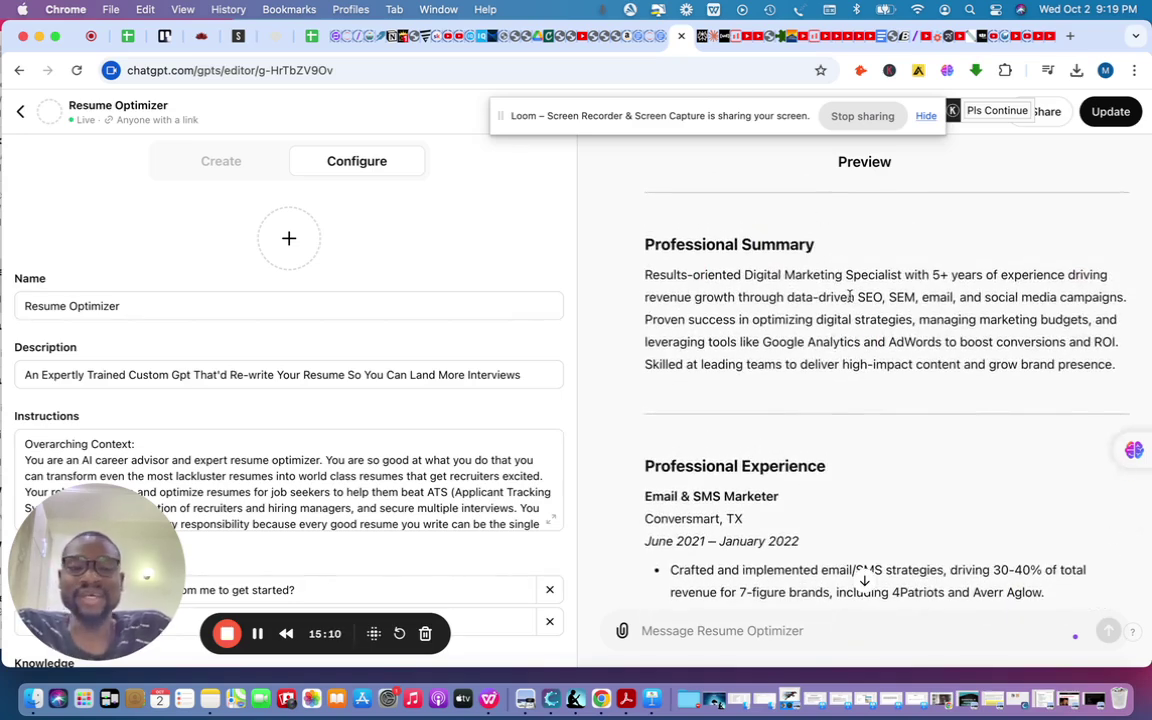
{"action": "scroll", "coordinate": [835, 352], "scroll_direction": "up", "scroll_amount": 8}
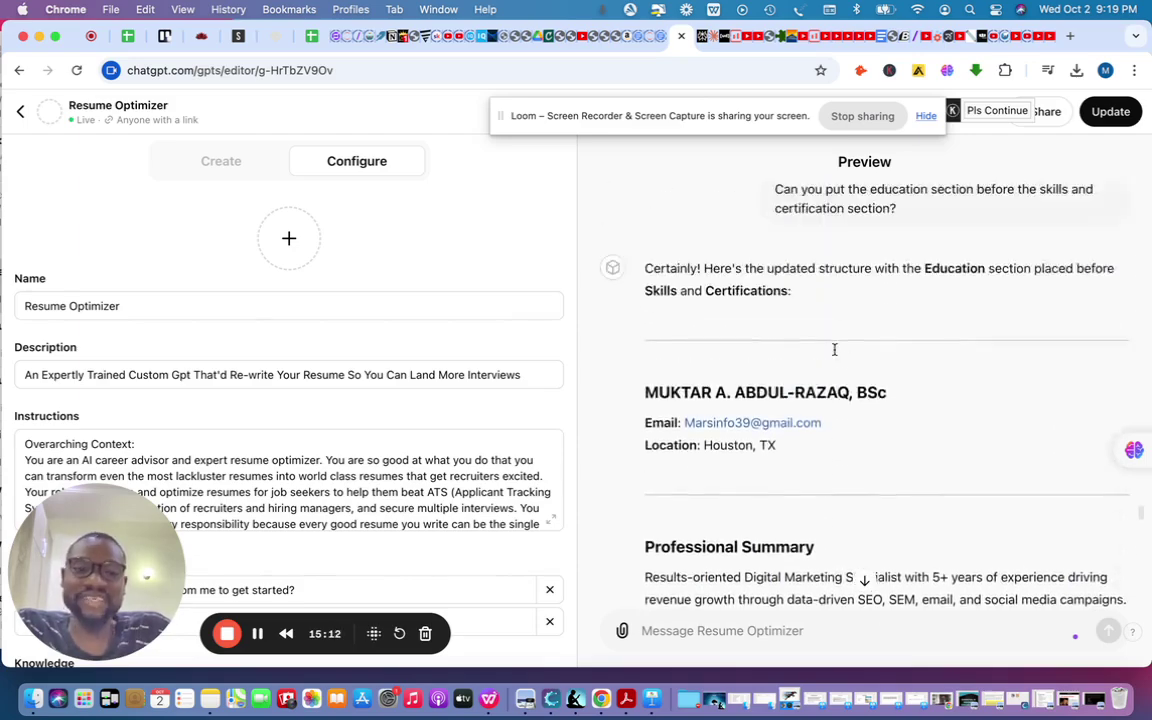
{"action": "scroll", "coordinate": [835, 355], "scroll_direction": "down", "scroll_amount": 5}
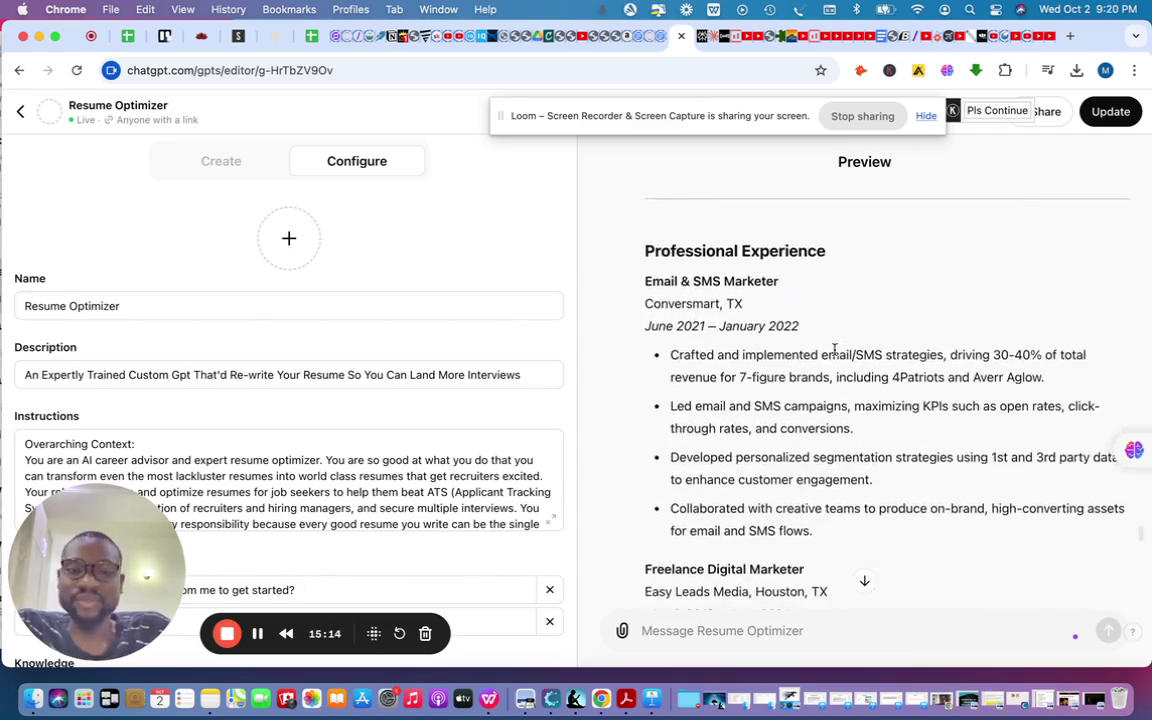
{"action": "scroll", "coordinate": [834, 350], "scroll_direction": "down", "scroll_amount": 8}
{"action": "scroll", "coordinate": [834, 350], "scroll_direction": "down", "scroll_amount": 8}
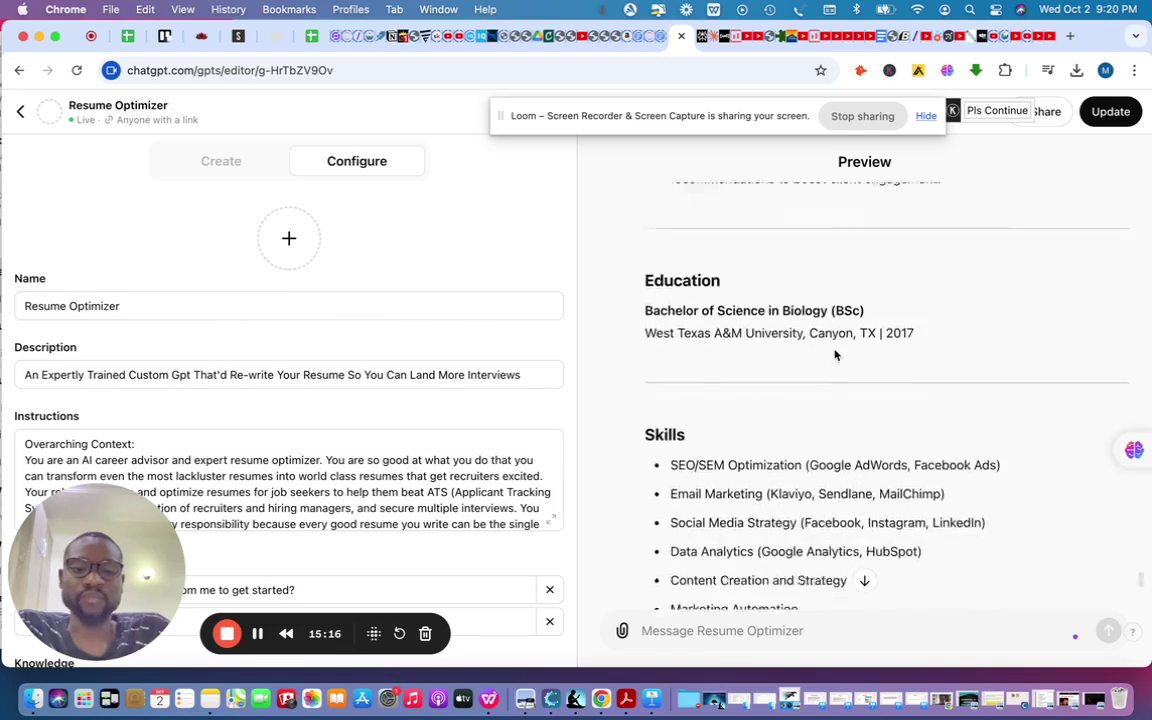
{"action": "scroll", "coordinate": [835, 355], "scroll_direction": "down", "scroll_amount": 10}
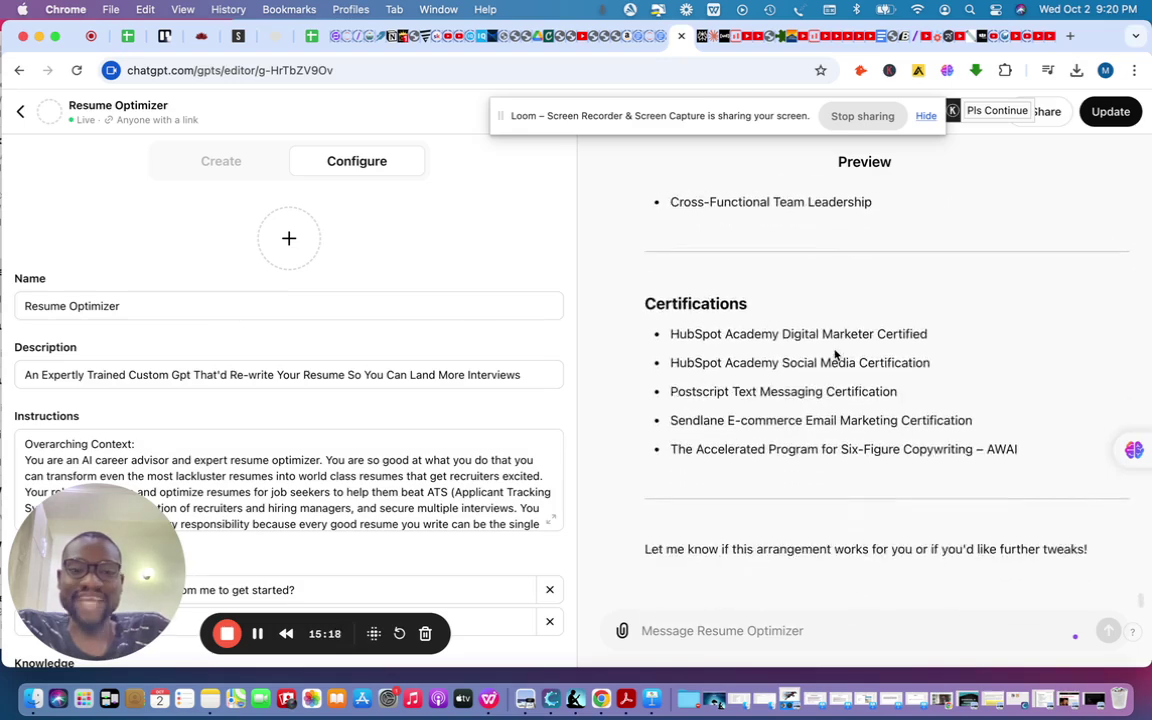